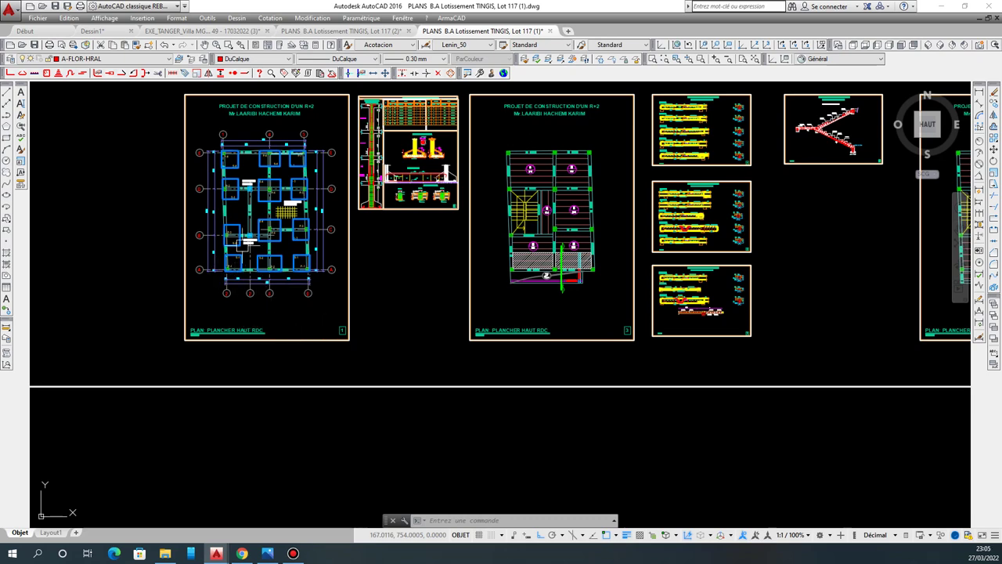
scroll(249, 239, down, 4)
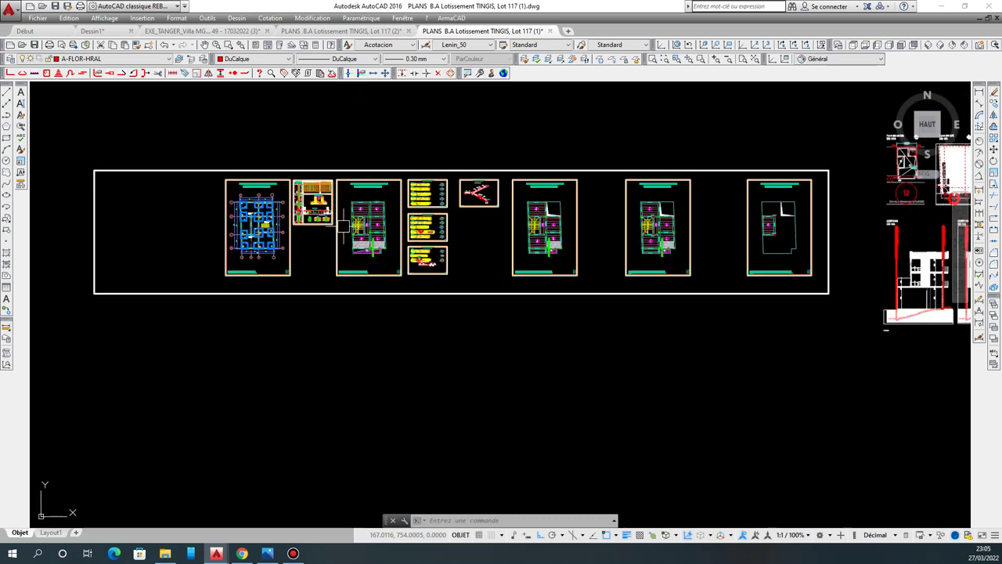
scroll(374, 233, up, 5)
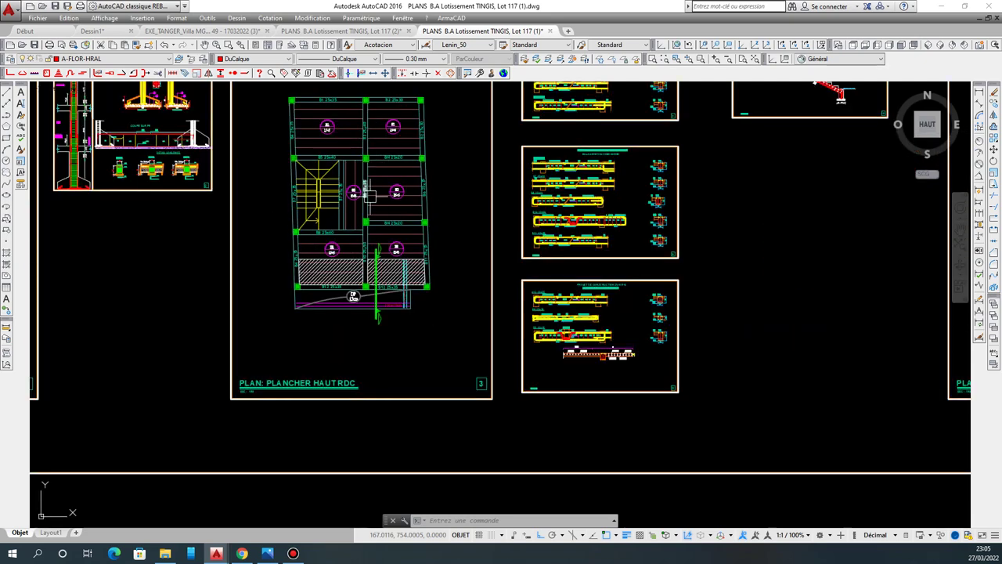
scroll(369, 197, down, 3)
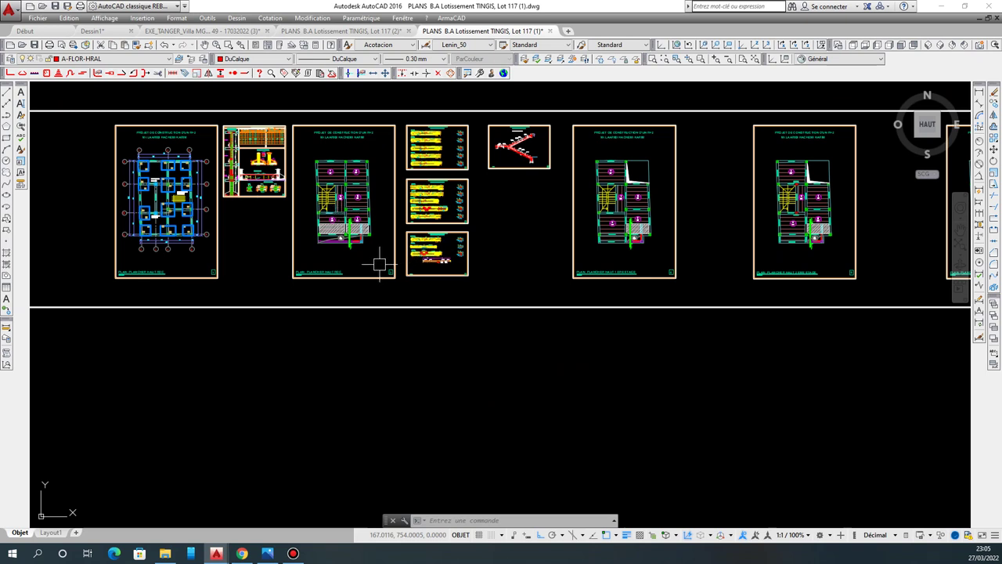
Minimize the open CAD window to reach the desktop and launch Allplan 2015.
click(945, 6)
click(867, 19)
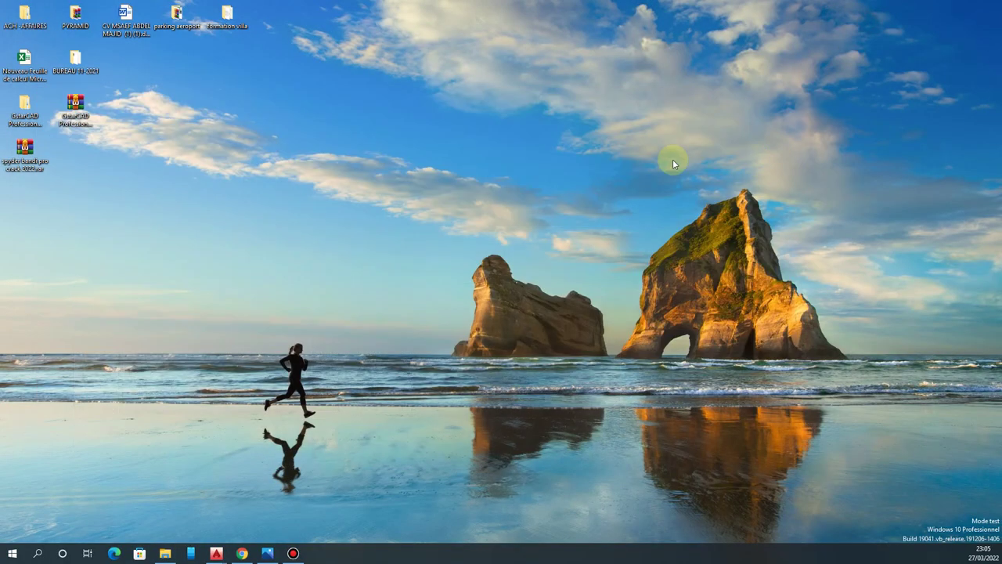
drag(196, 0, 278, 20)
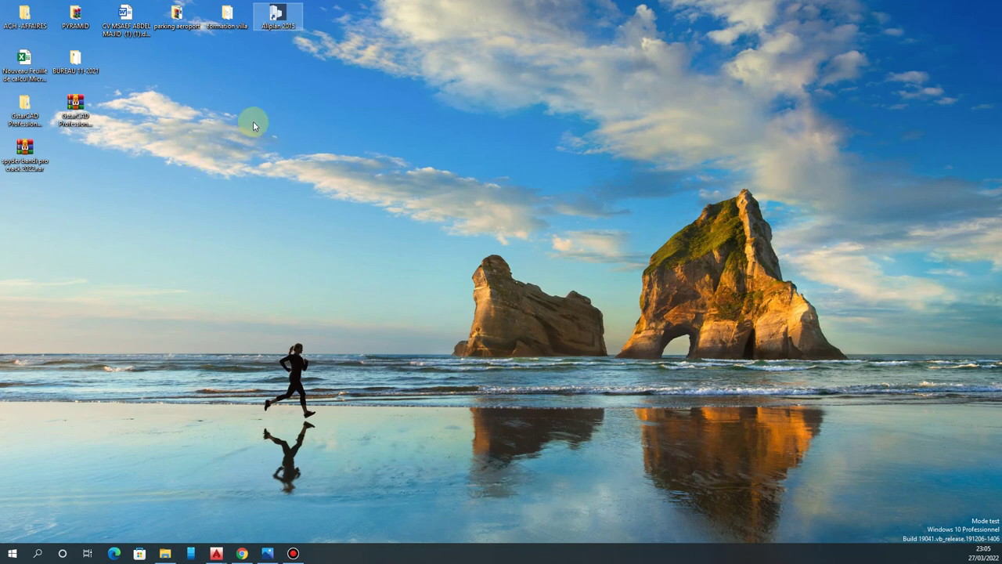
double_click(277, 28)
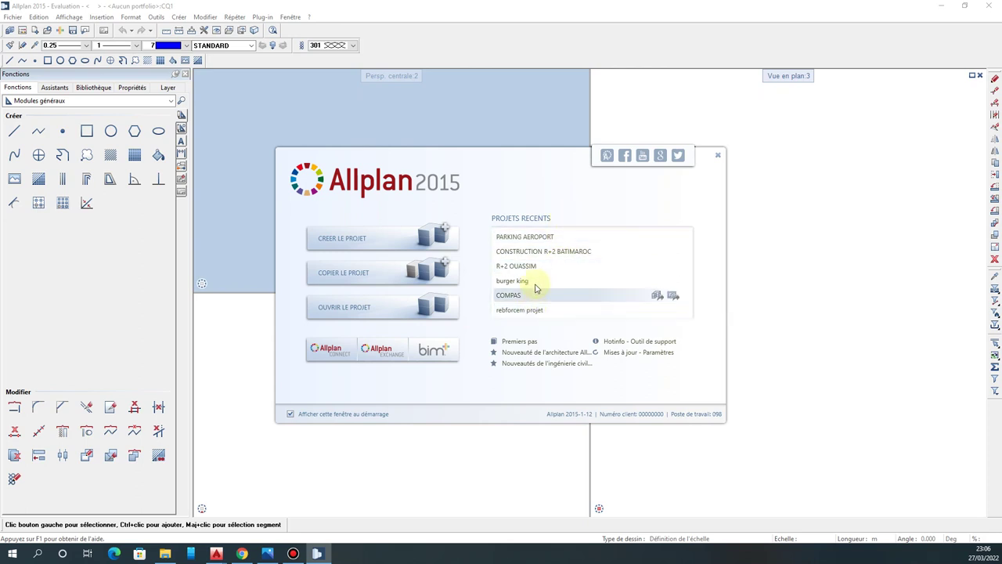
Create a new project named R+2 without a project template, keeping the default additional parameters.
click(349, 241)
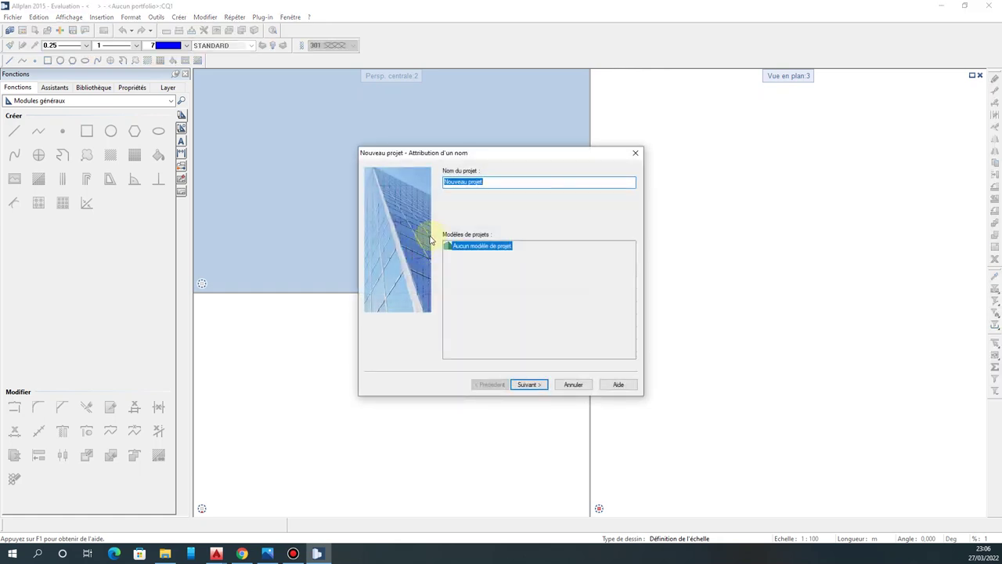
drag(547, 154, 559, 117)
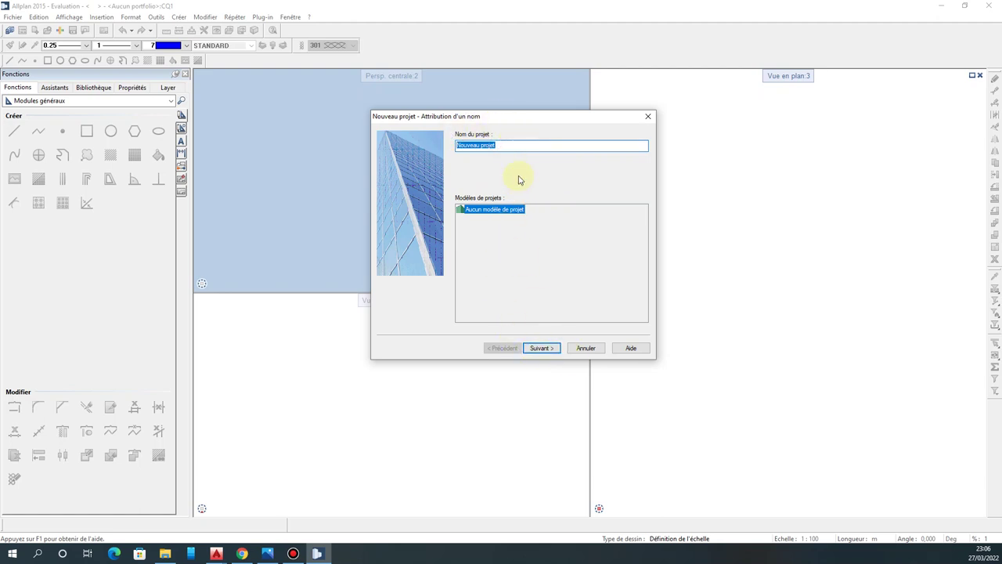
text(TP2)
drag(462, 148, 452, 151)
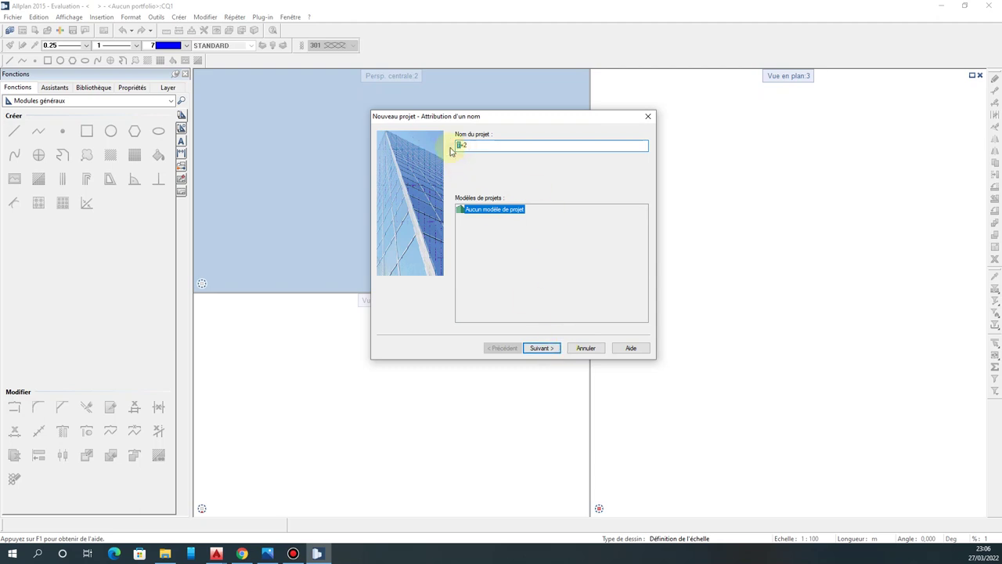
text(R)
click(544, 351)
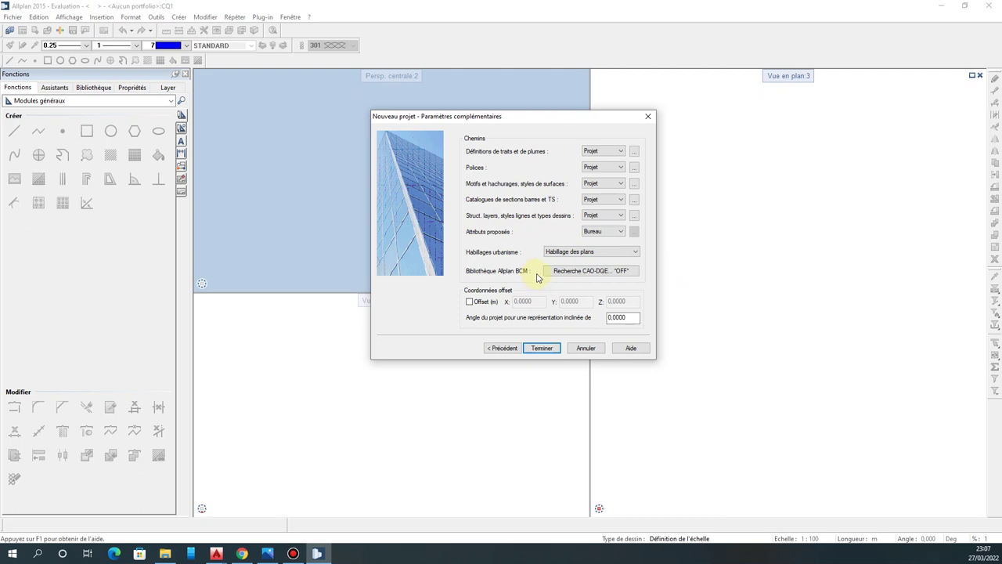
click(550, 347)
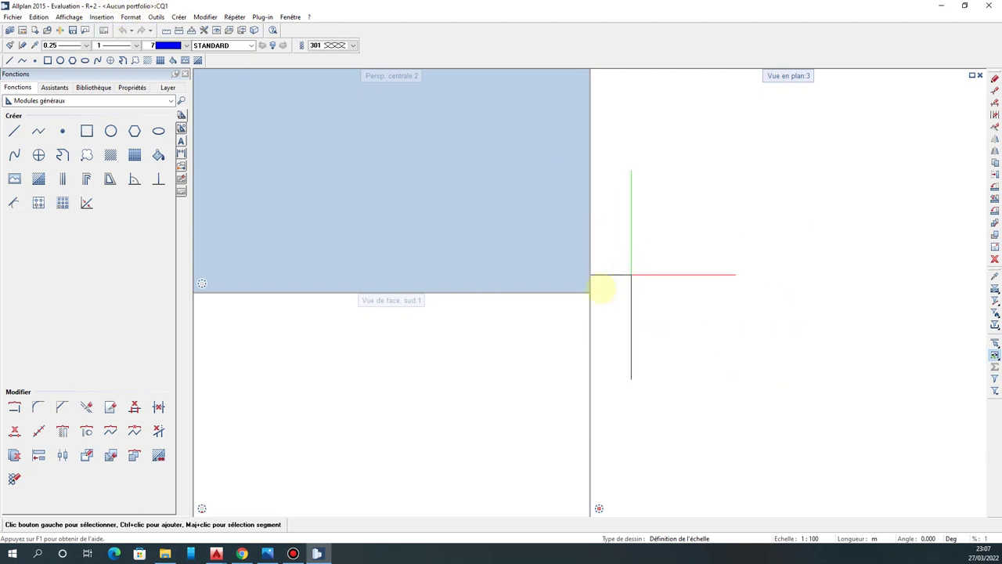
Try the single-window layout, and set the workspace to the 2 + 1 animation window layout.
click(291, 17)
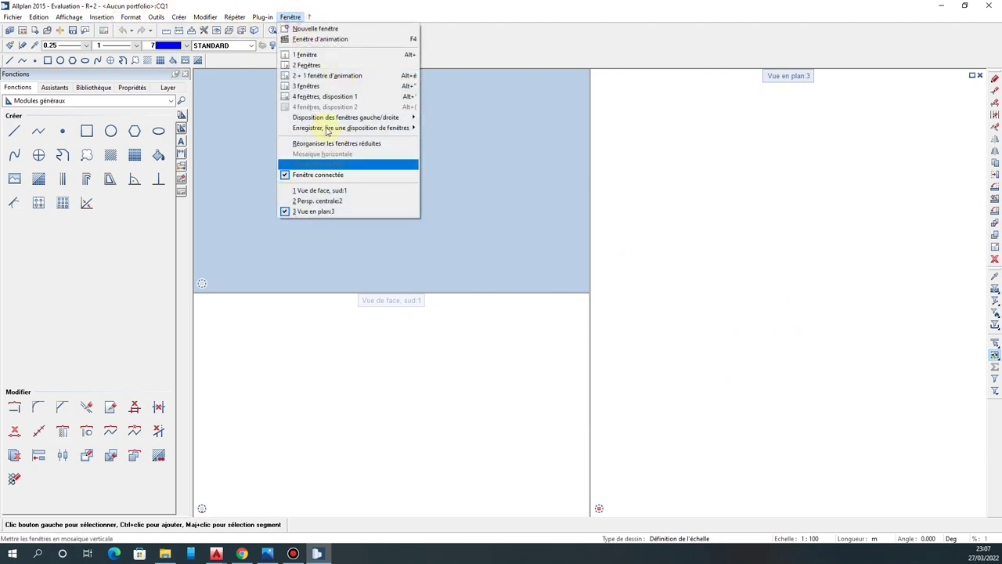
click(312, 54)
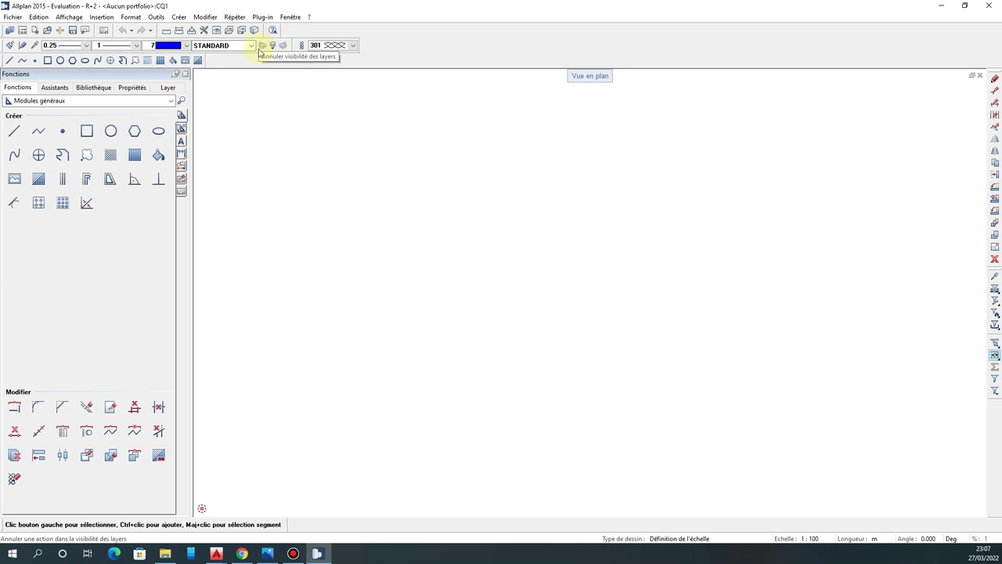
click(289, 17)
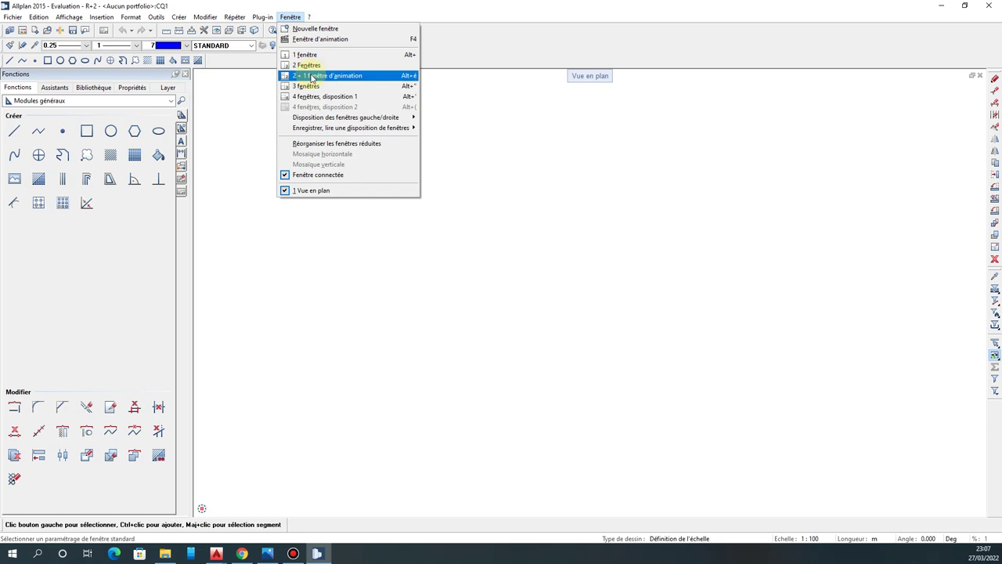
click(312, 76)
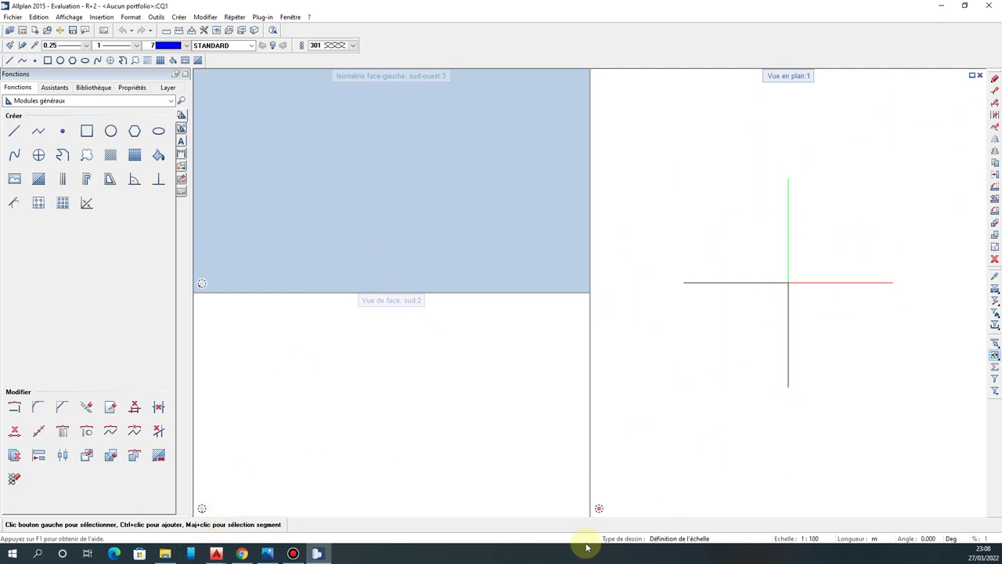
Show the plan window in the south-west isometric view and return it to plan view.
mouse_move(600, 509)
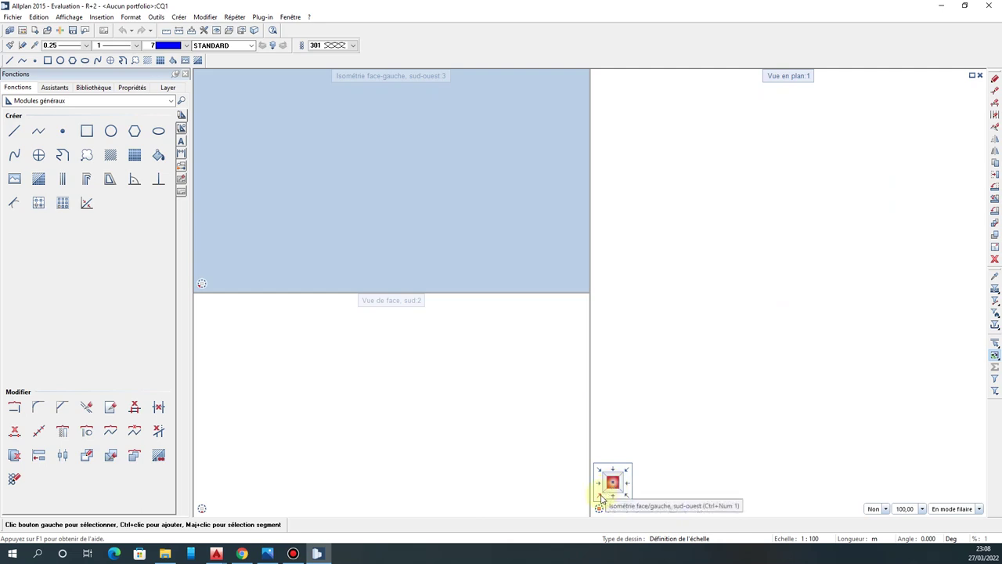
click(600, 496)
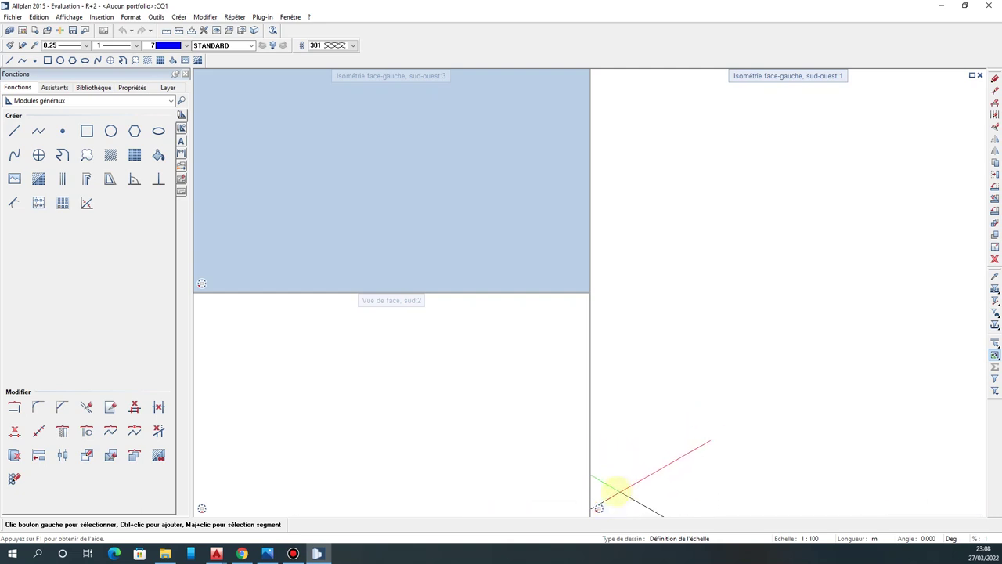
mouse_move(603, 485)
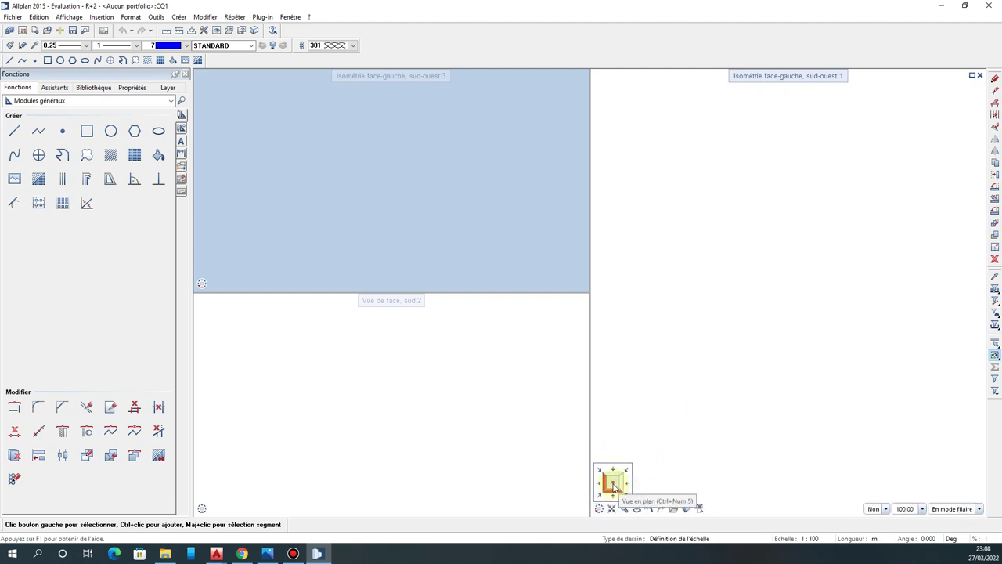
click(613, 483)
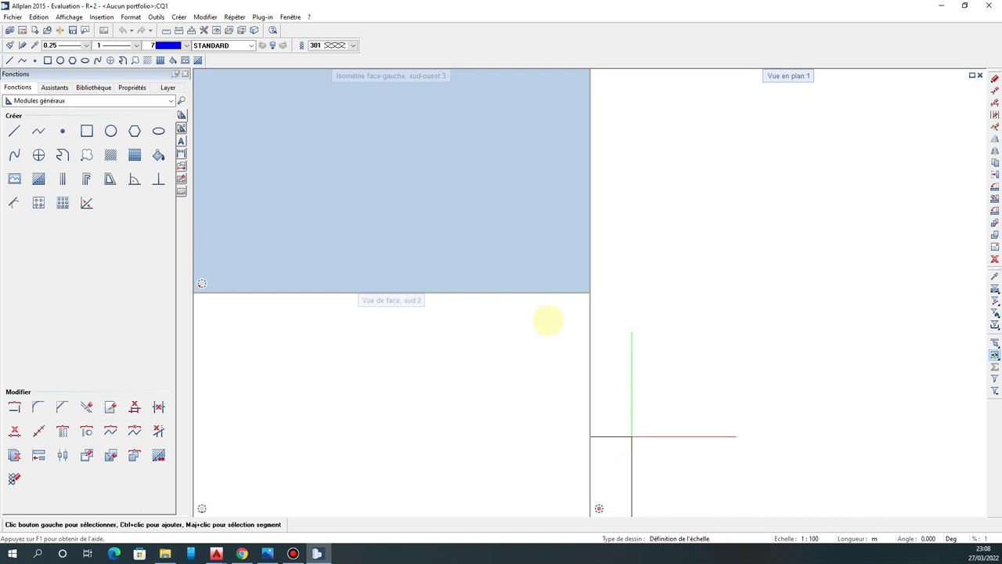
Examine the work environment, display, mouse and crosshair, and selection settings in the program options.
middle_drag(774, 271, 265, 143)
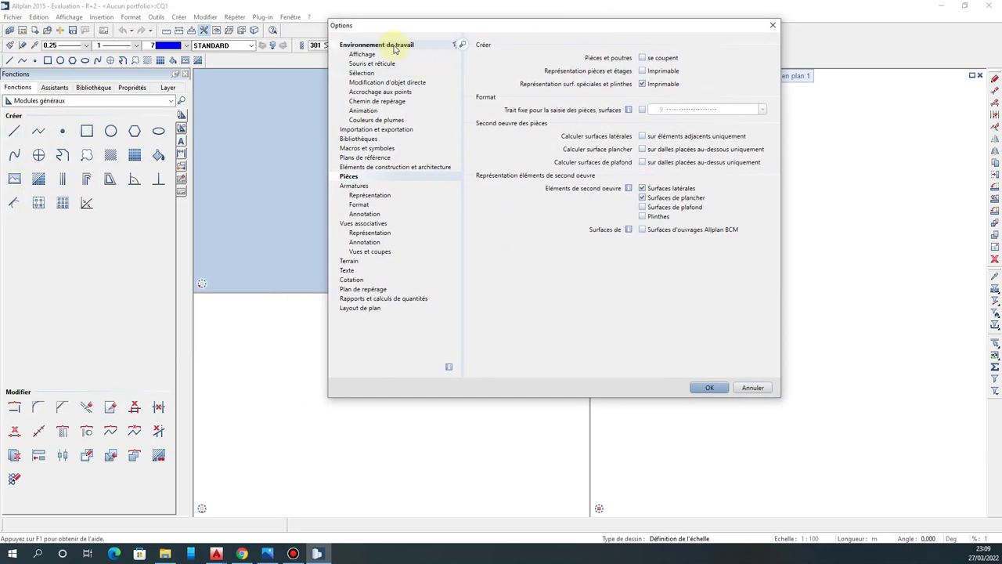
click(396, 47)
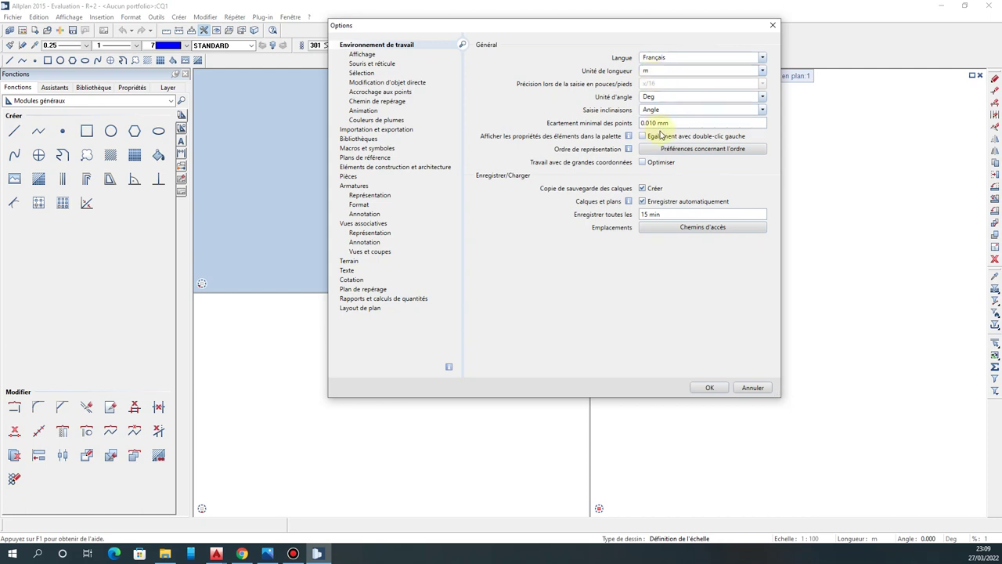
click(662, 215)
click(366, 55)
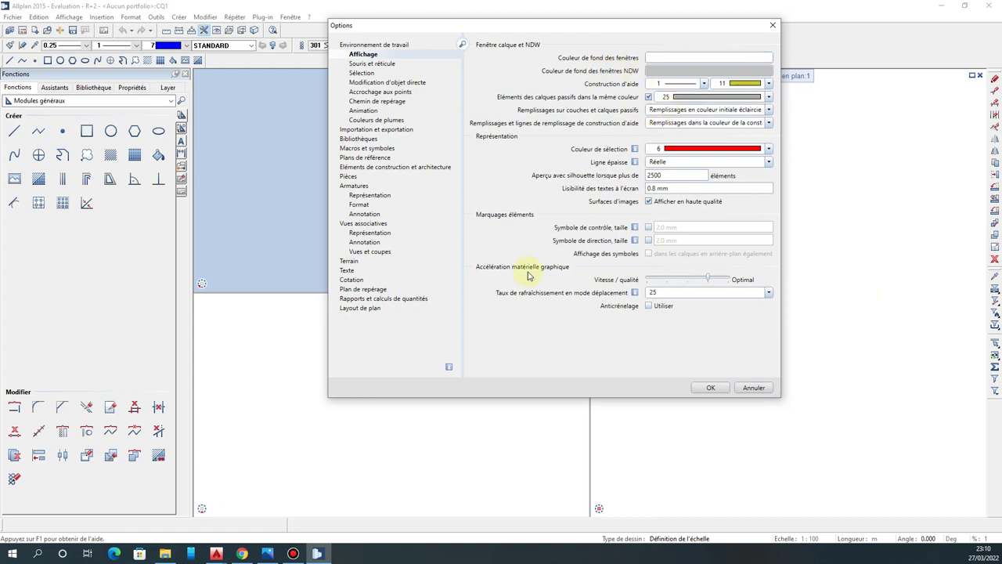
click(373, 64)
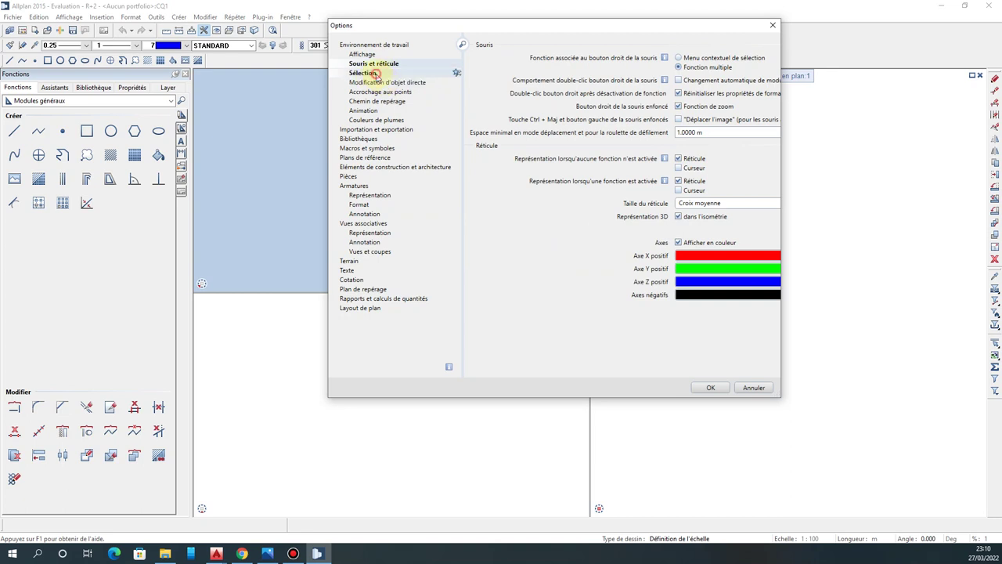
click(375, 73)
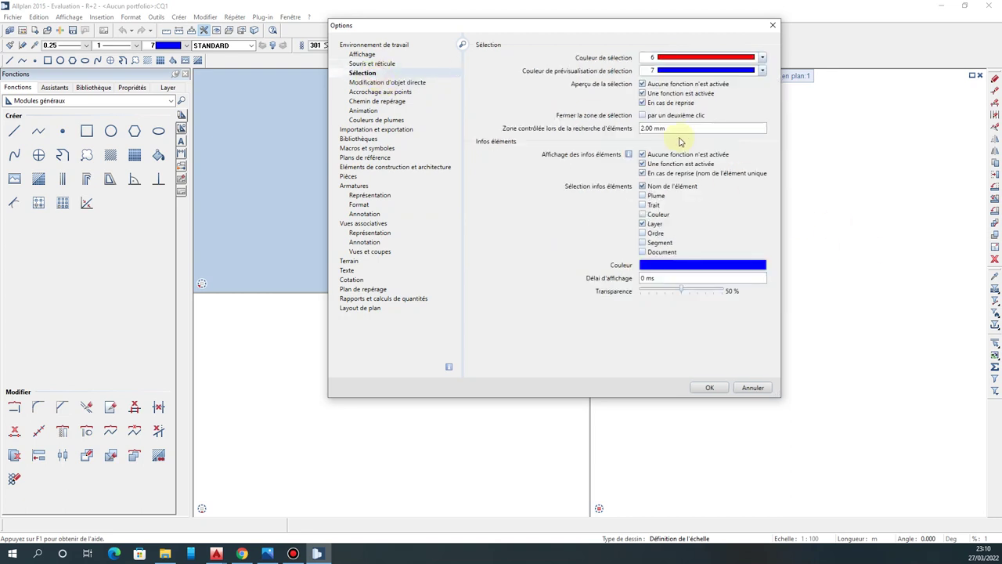
Examine the animation options, including the reinforcement bar colours assigned by diameter, and close the options without saving.
click(373, 111)
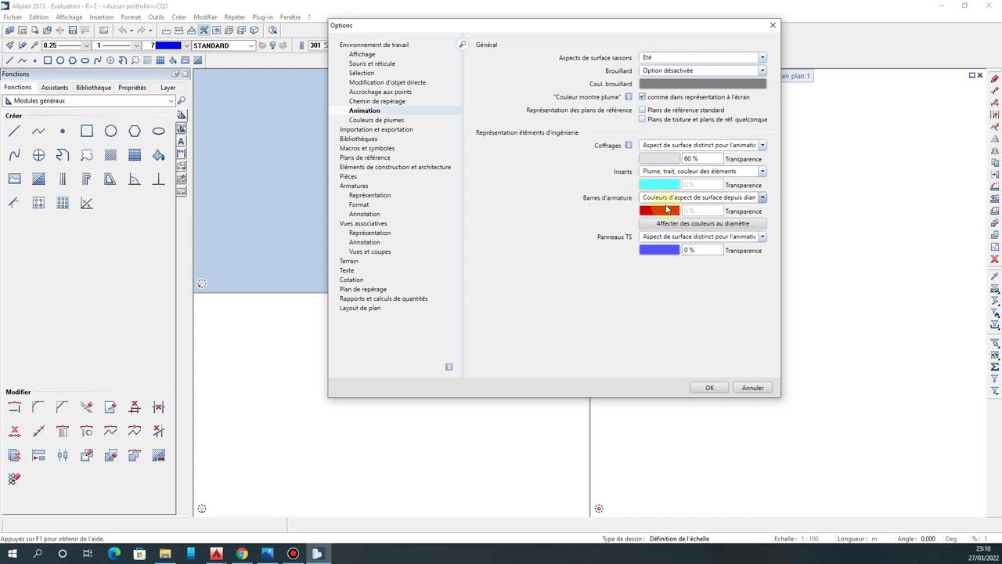
click(745, 202)
click(697, 256)
click(667, 224)
click(432, 171)
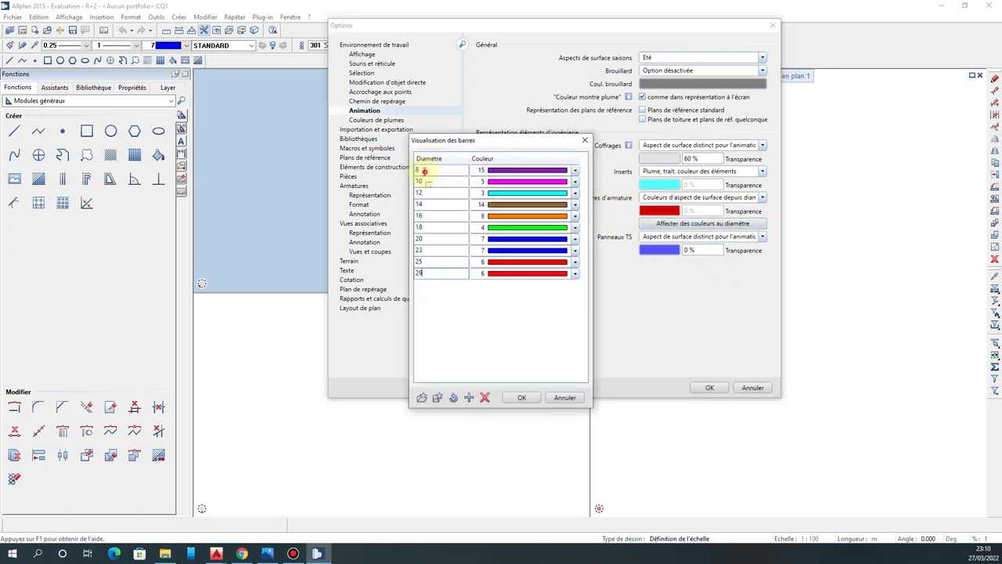
click(440, 181)
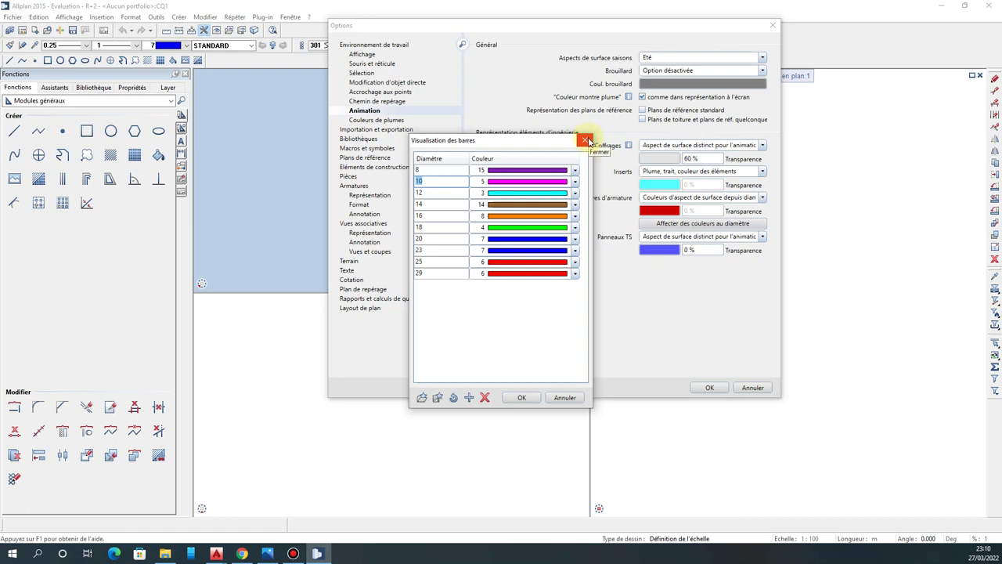
click(585, 141)
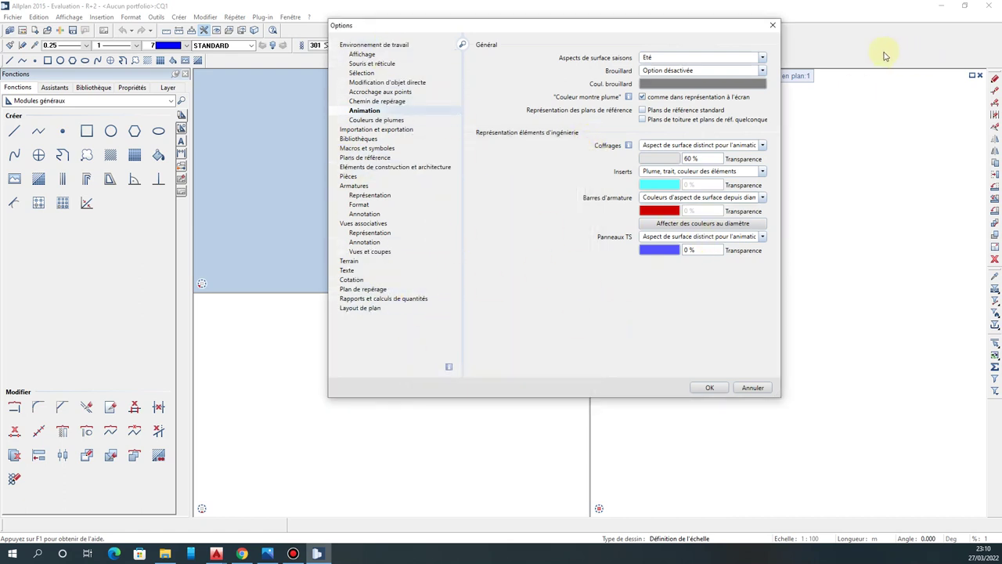
click(772, 26)
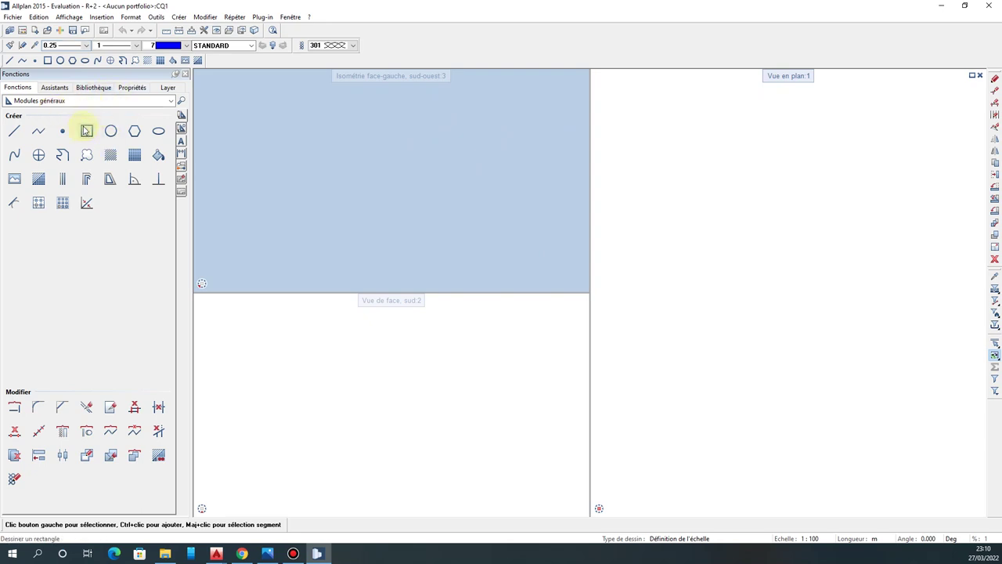
Examine the drawing, text and extended construction functions in the Modules généraux group.
click(126, 107)
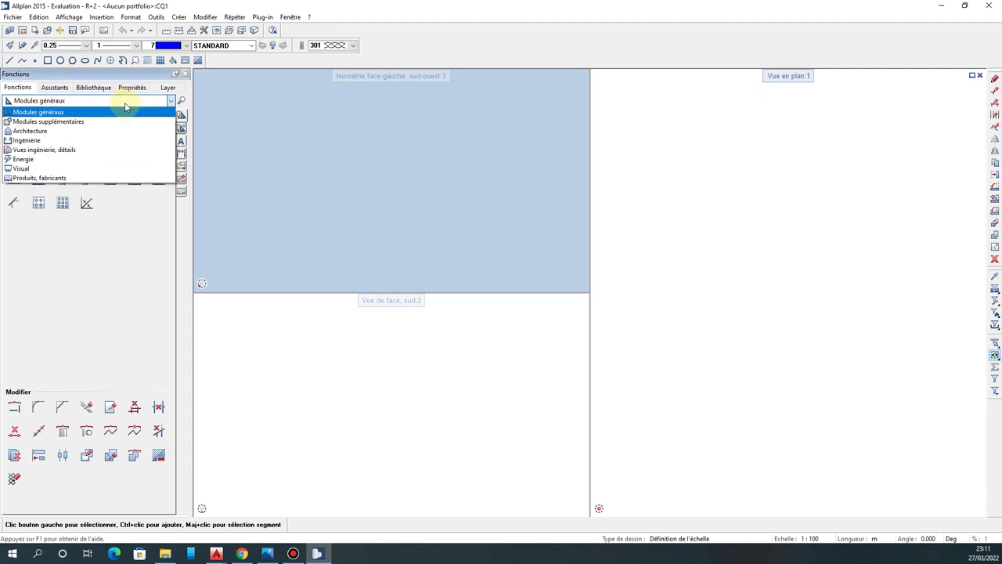
click(66, 114)
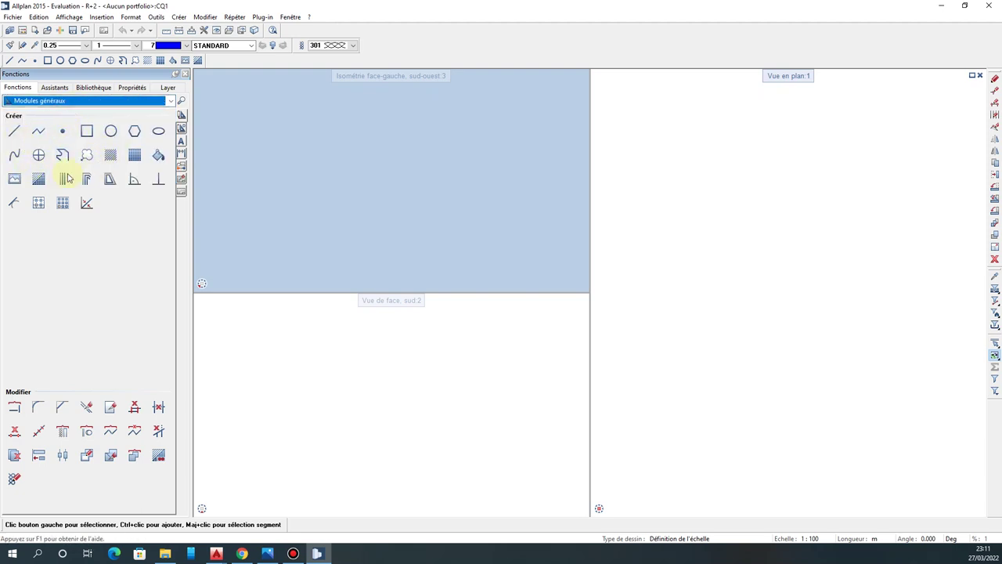
click(181, 140)
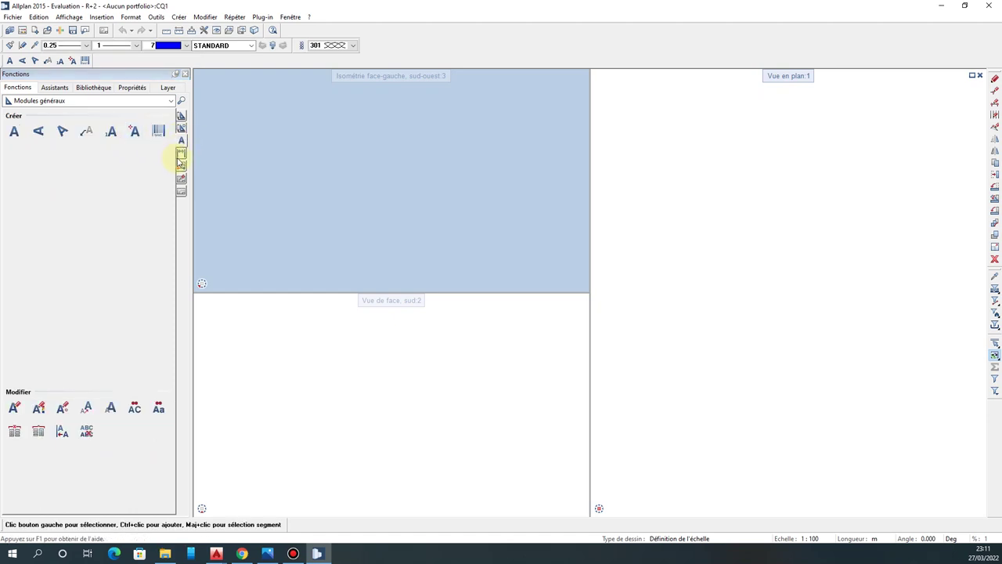
click(181, 129)
click(181, 128)
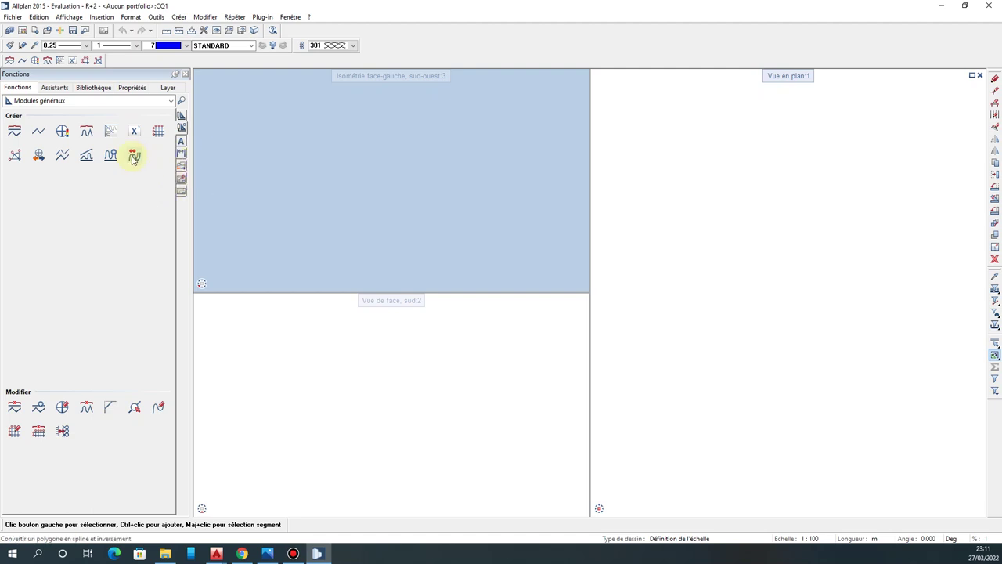
click(135, 104)
click(109, 107)
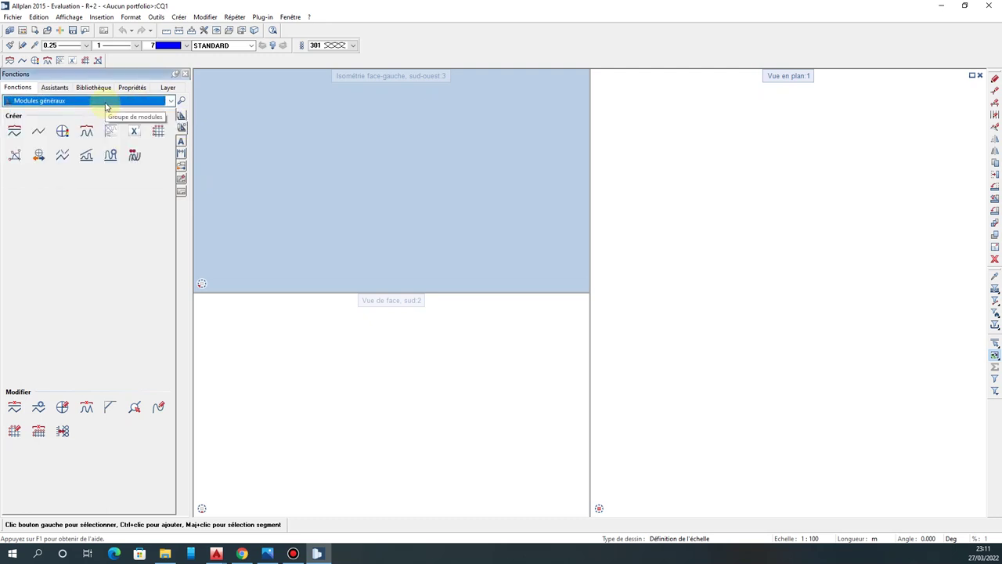
Switch to the Modules supplémentaires group, examine several of its modules, including SmartParts, and return to its first module, for 3D modelling.
click(106, 107)
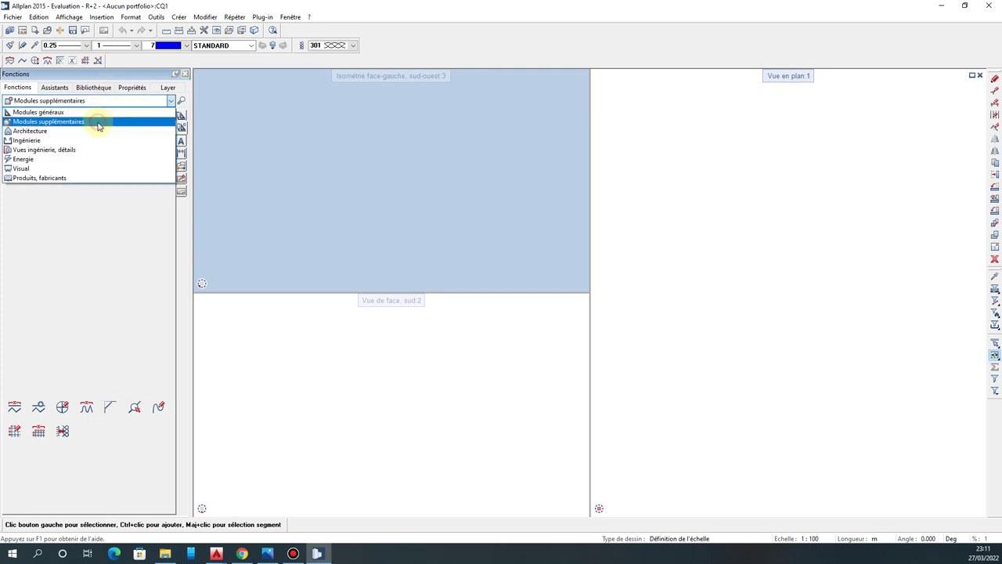
click(100, 121)
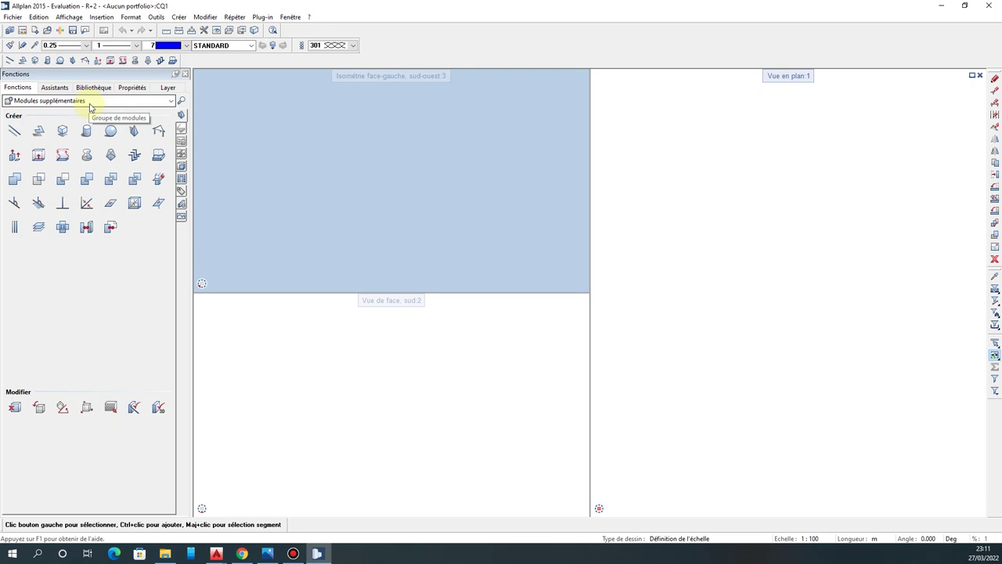
click(88, 107)
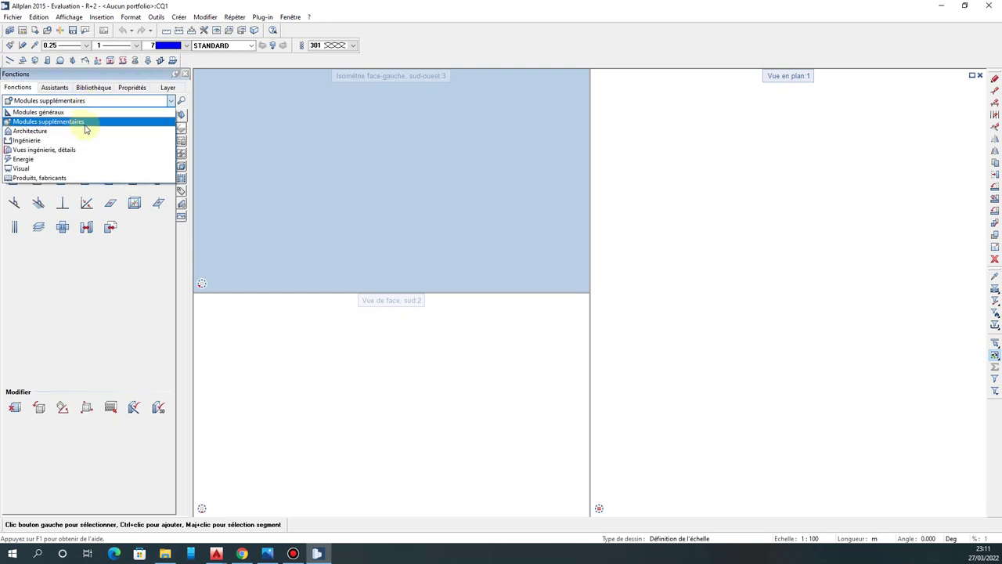
click(108, 122)
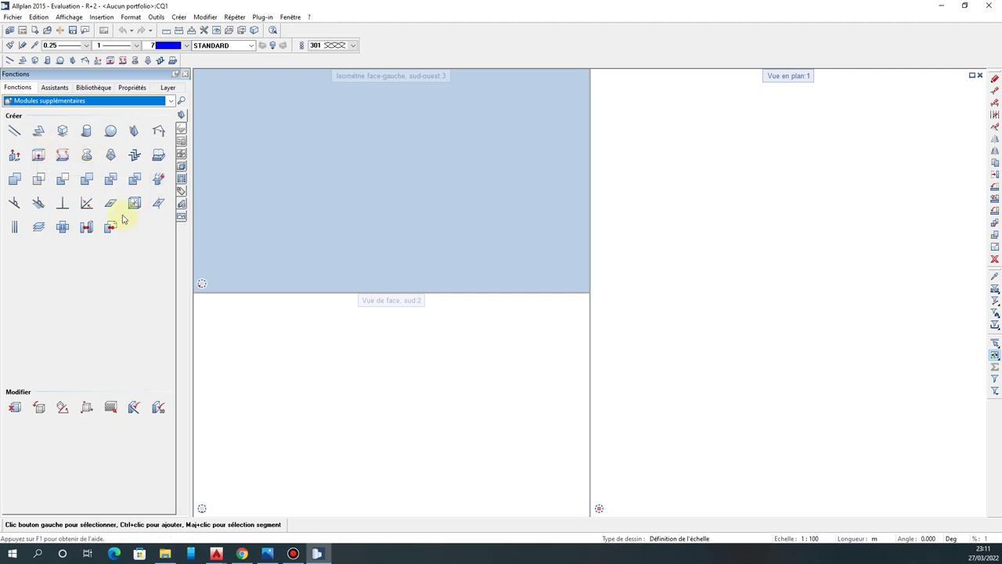
click(180, 142)
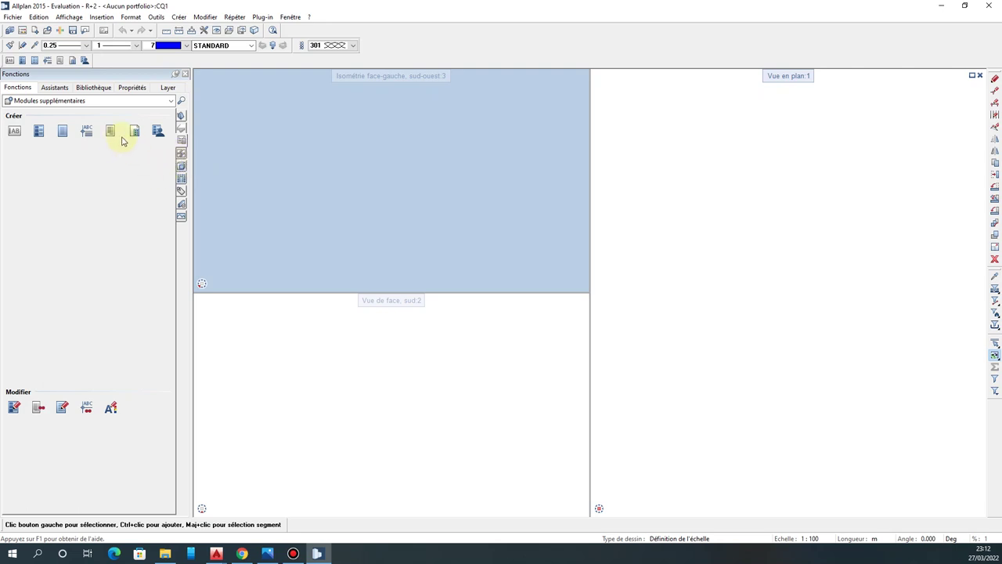
click(182, 180)
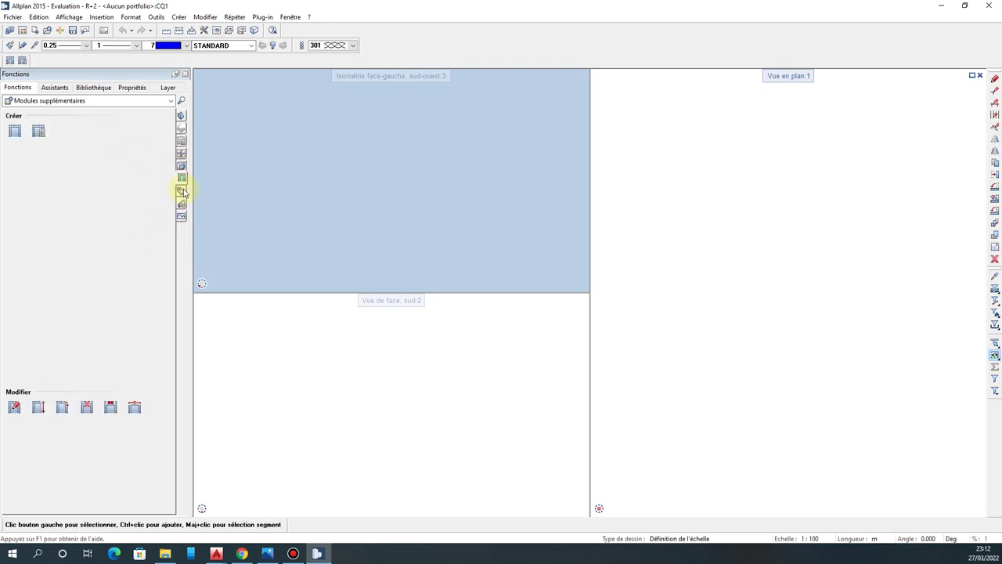
click(182, 203)
click(182, 215)
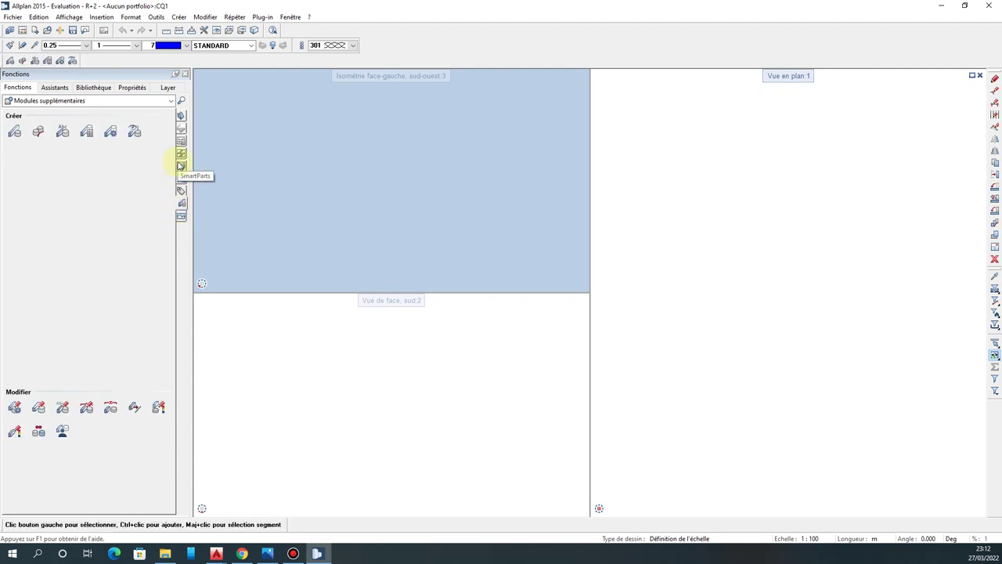
click(182, 116)
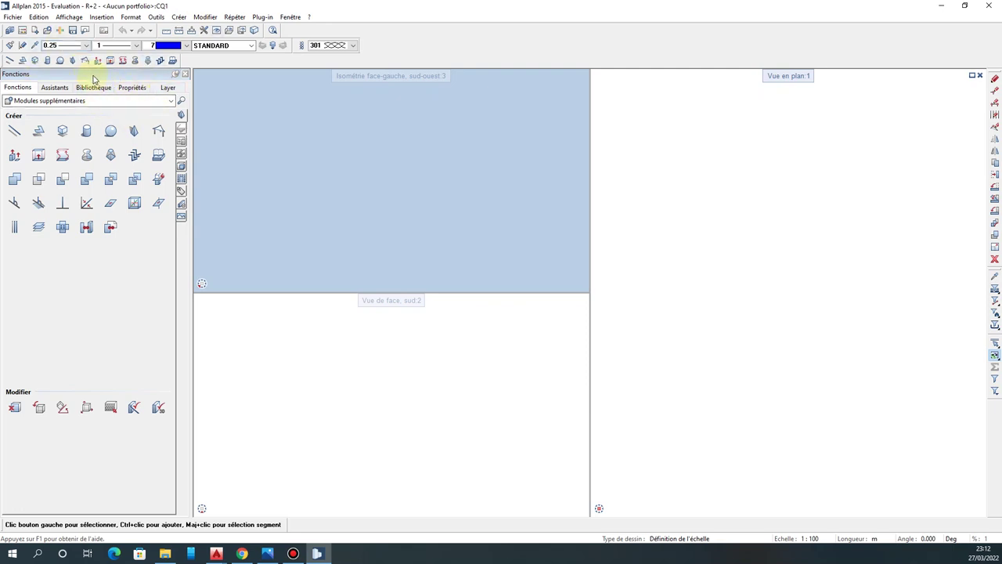
Switch to the Architecture group and examine its modules for building elements, rooms and stairs.
click(102, 102)
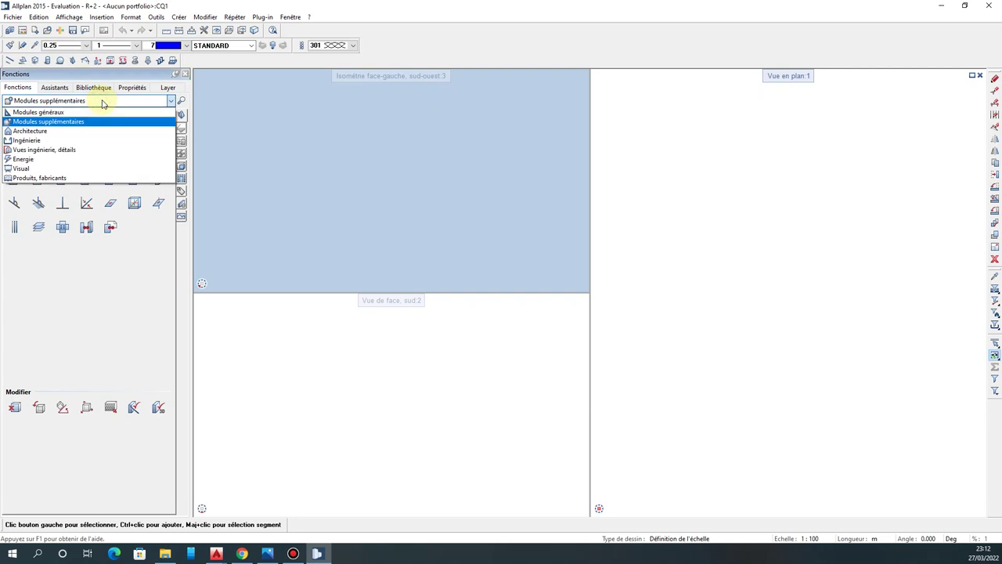
click(94, 131)
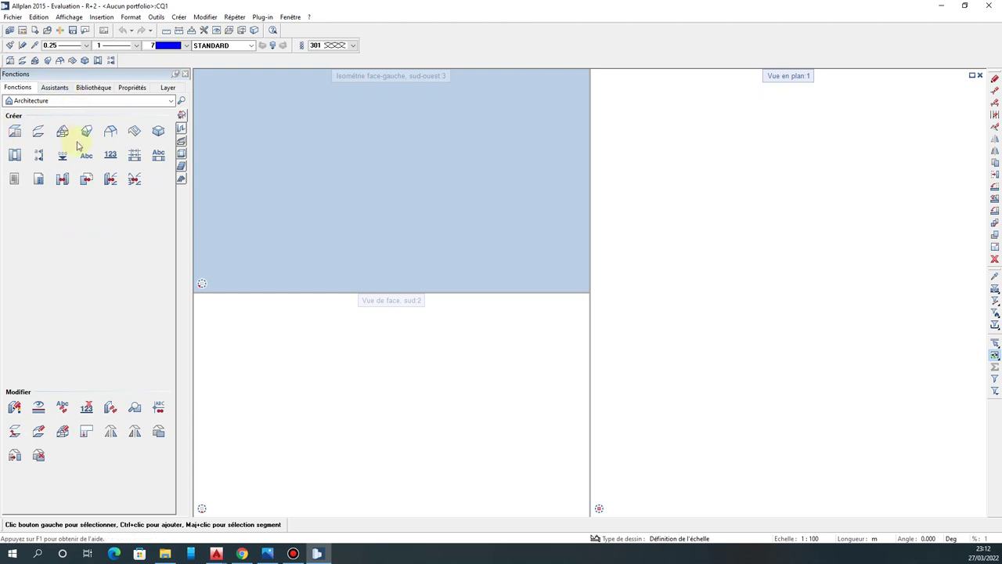
click(181, 135)
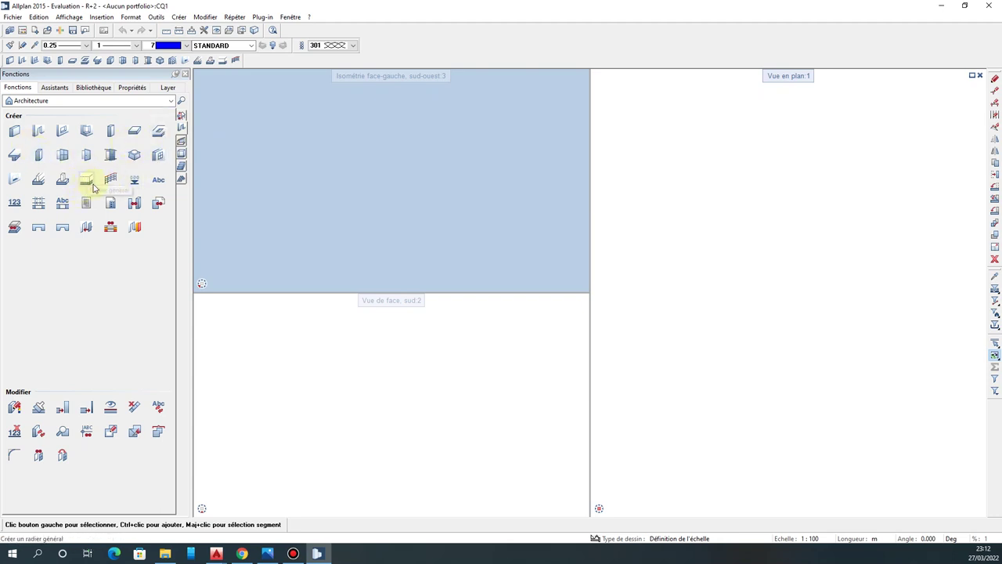
click(181, 157)
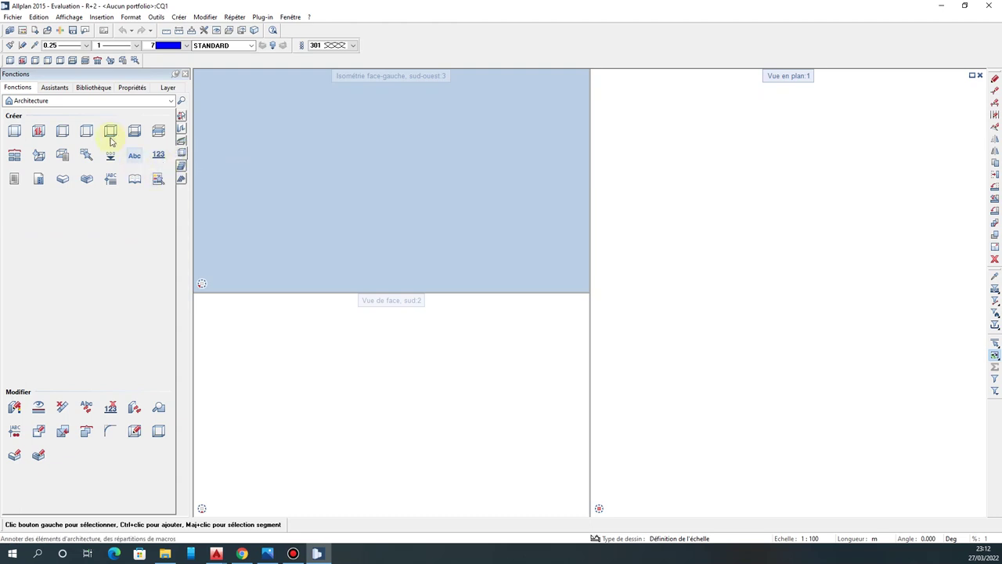
click(181, 179)
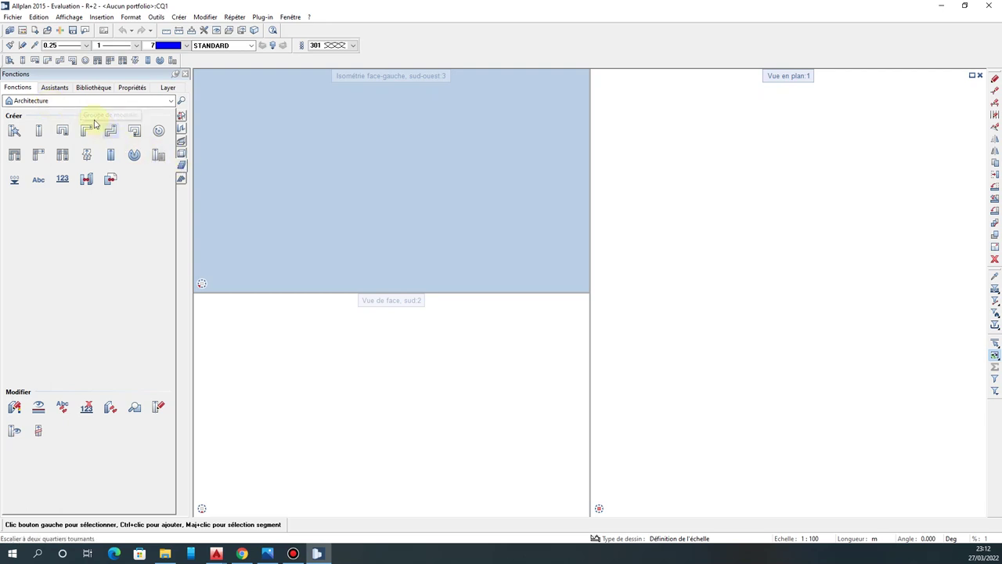
Switch to the Ingénierie group and browse the Semelles category in the reinforcement element library.
click(71, 100)
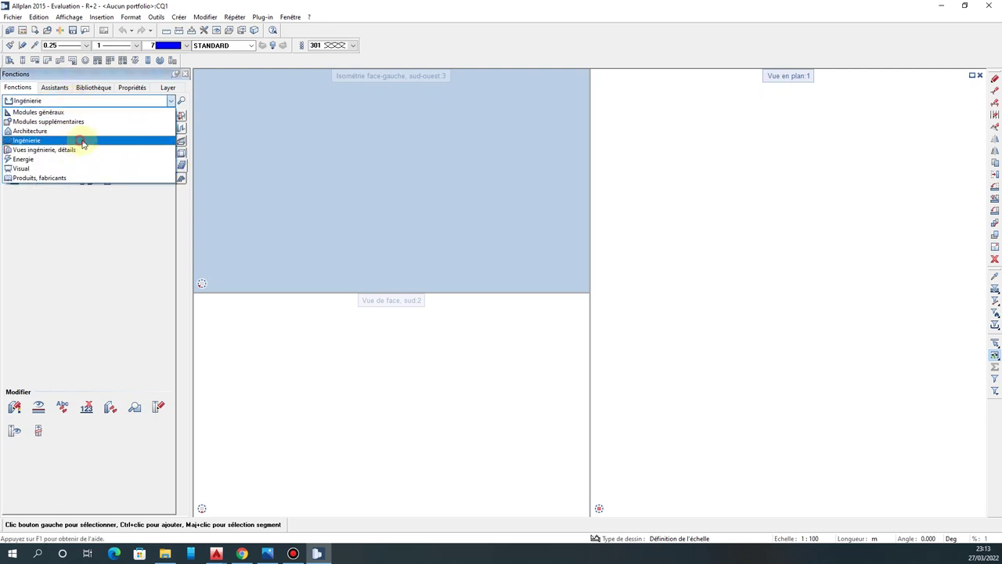
click(81, 140)
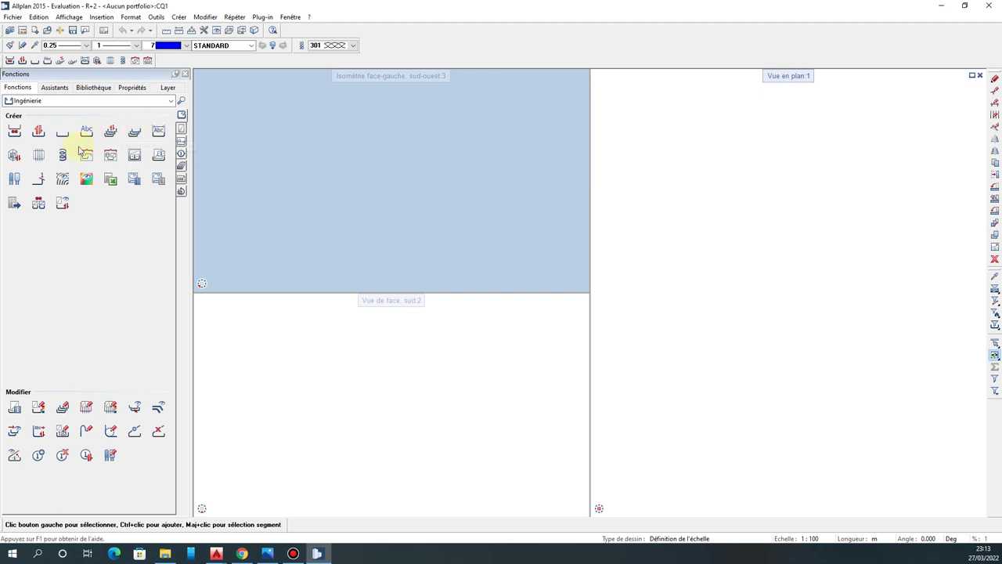
click(13, 160)
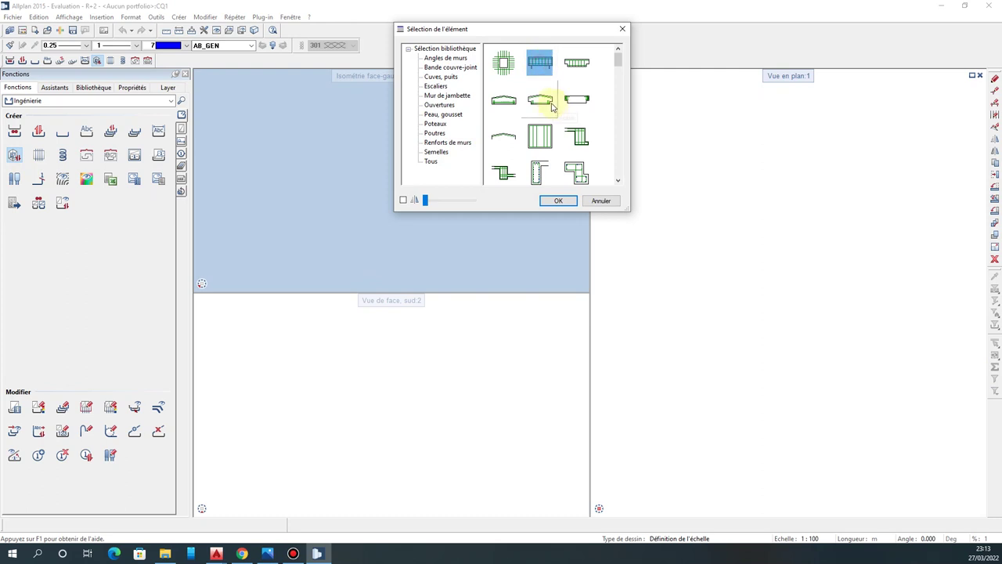
click(576, 99)
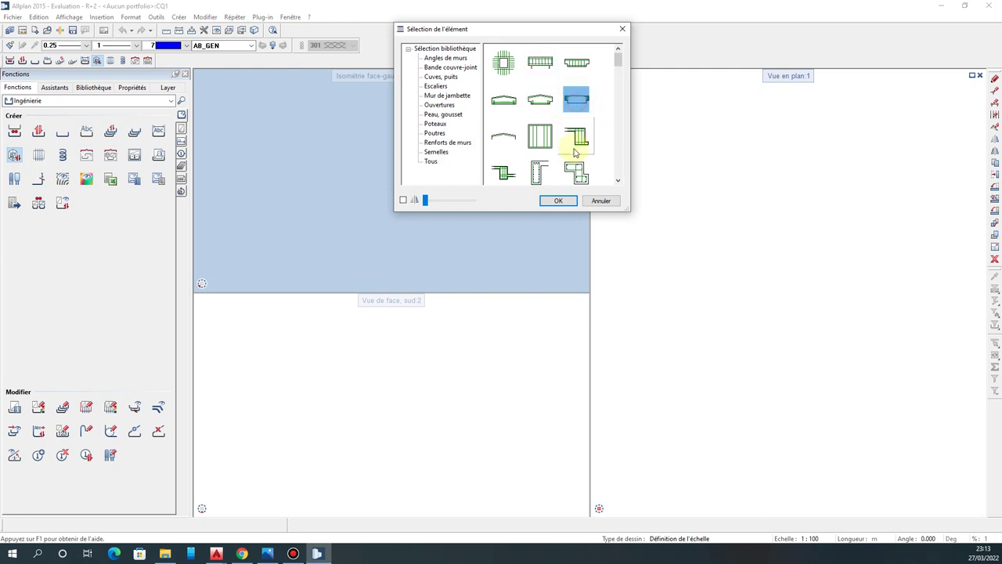
click(437, 152)
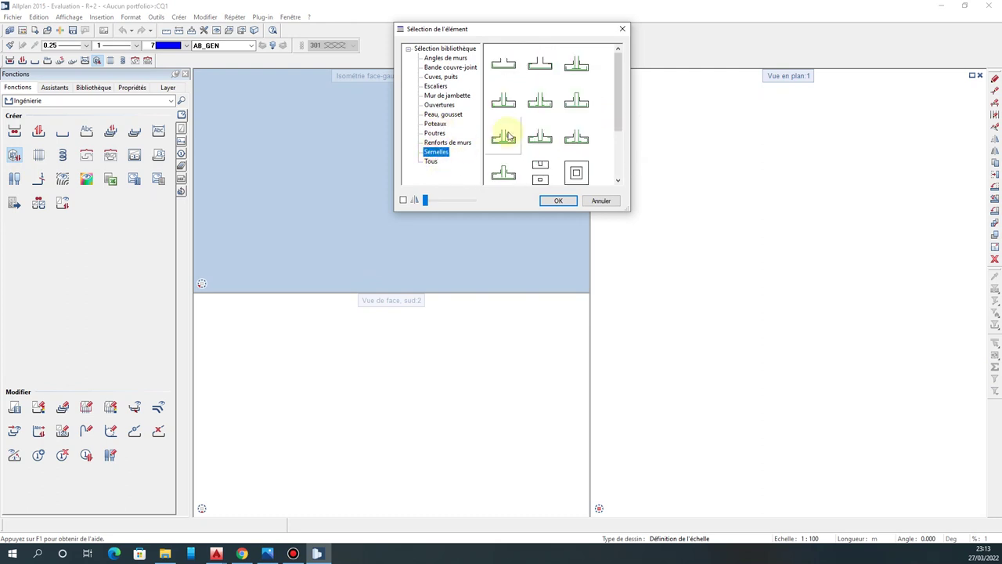
Try the isolated footing type 1 with three stirrup zones using its default reinforcement parameters, and leave the command without placing it.
double_click(504, 65)
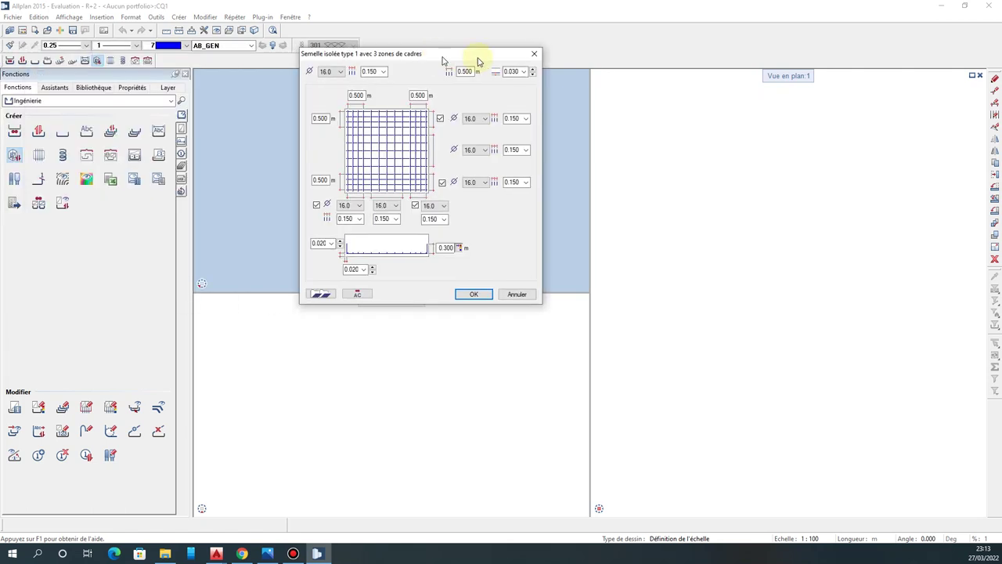
drag(438, 58, 496, 62)
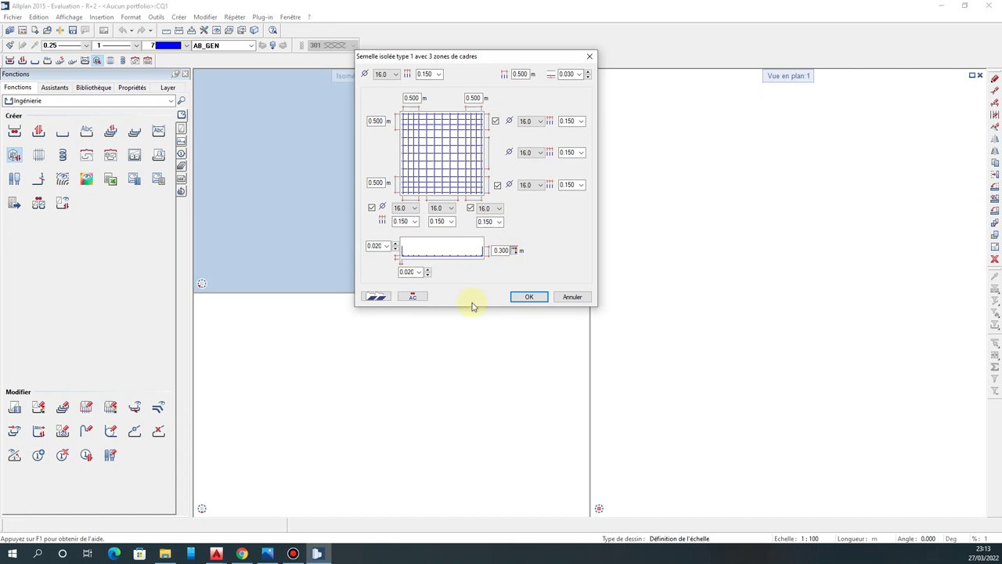
click(529, 296)
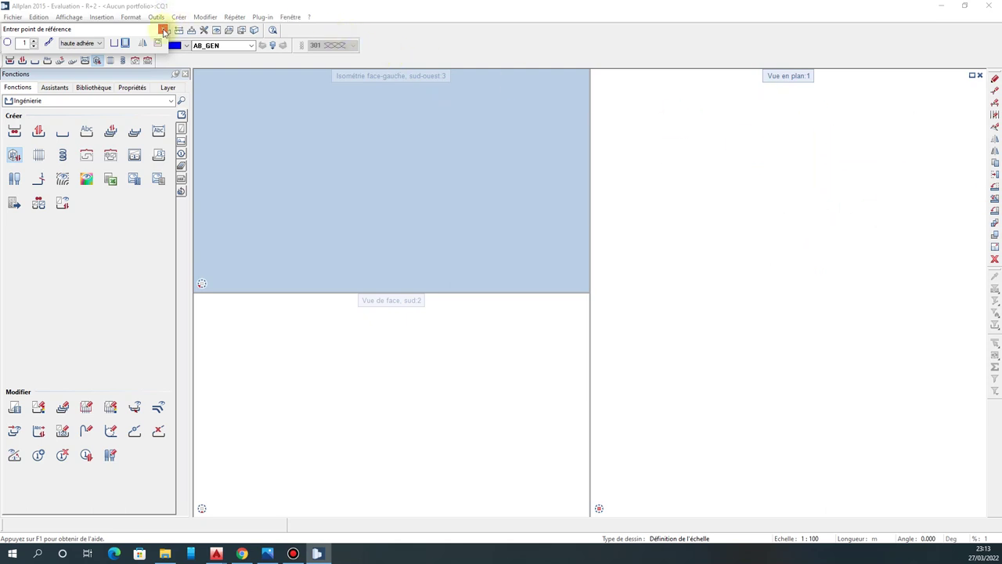
click(162, 29)
click(623, 29)
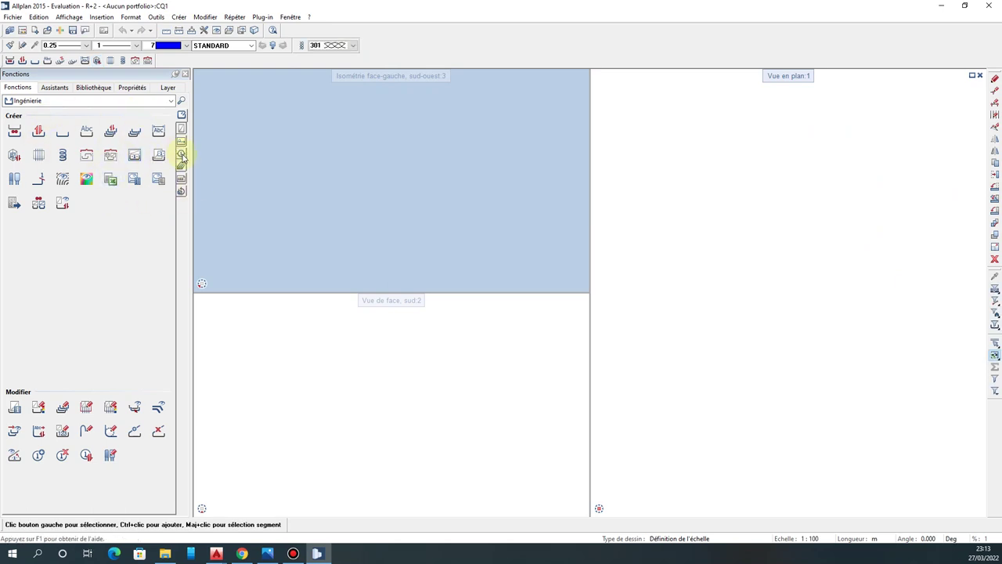
Examine other modules of the Ingénierie group and return to its reinforcement module.
click(181, 154)
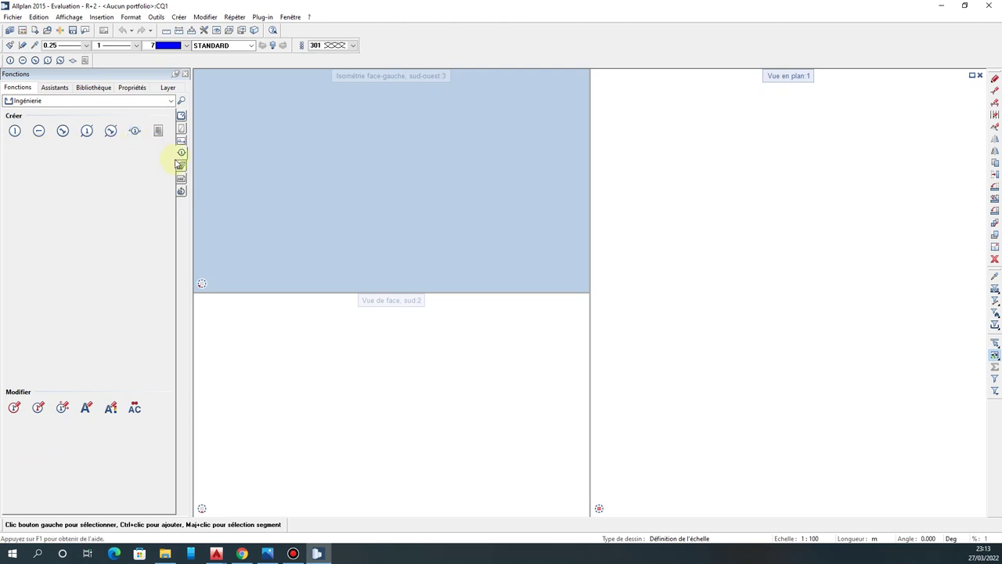
click(180, 164)
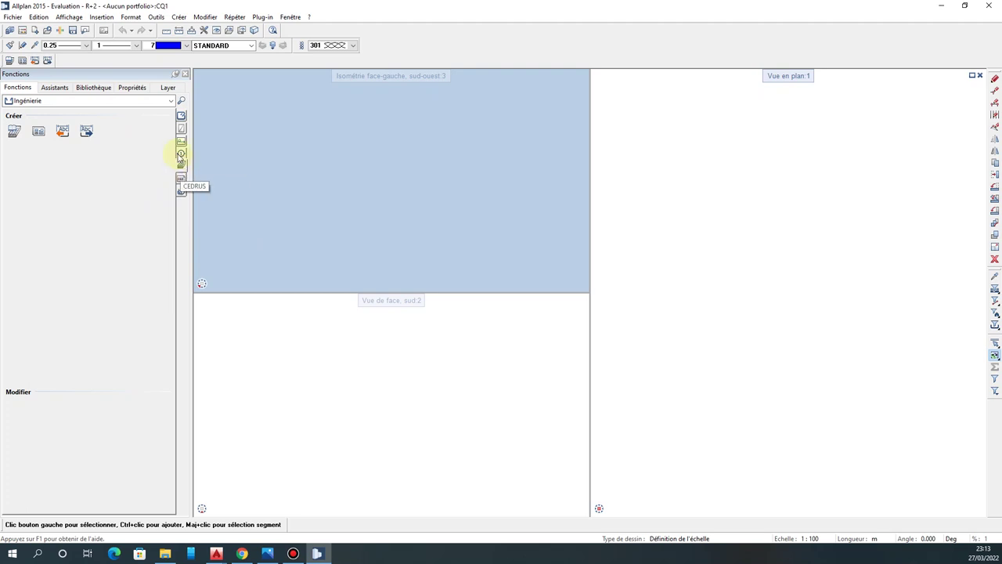
click(180, 119)
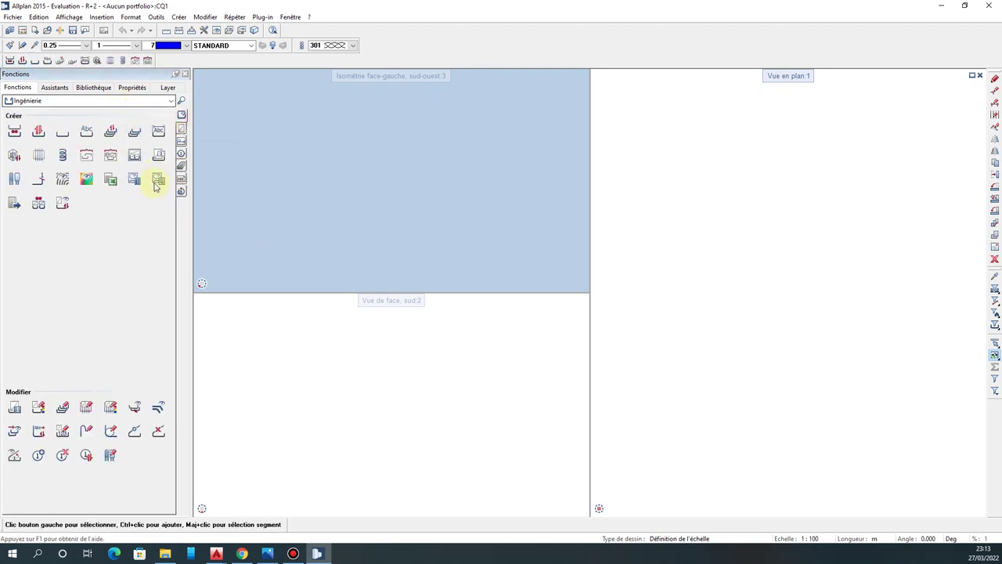
Examine the three modules of the Vues ingénierie, détails group, and switch to the Visual group.
click(78, 100)
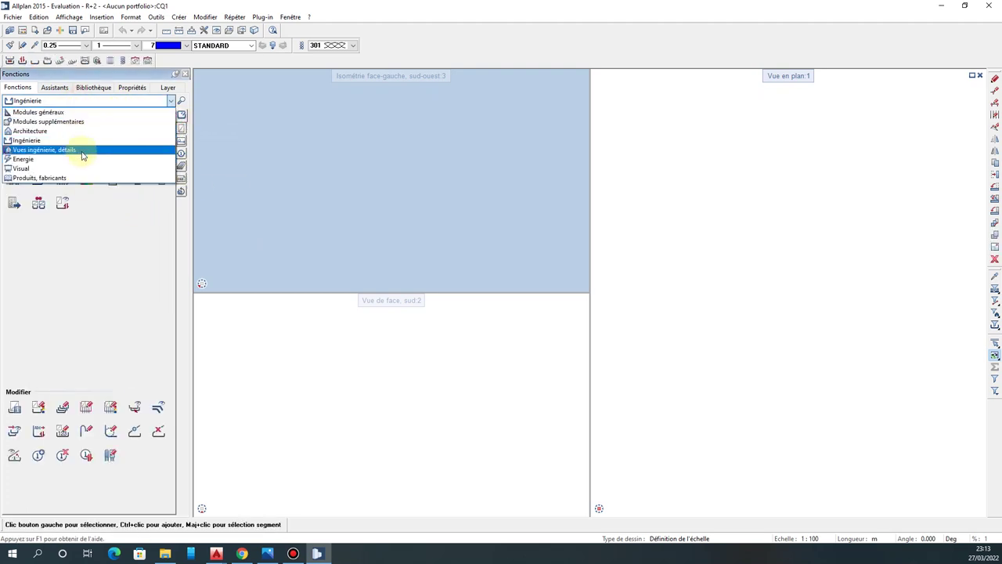
click(82, 154)
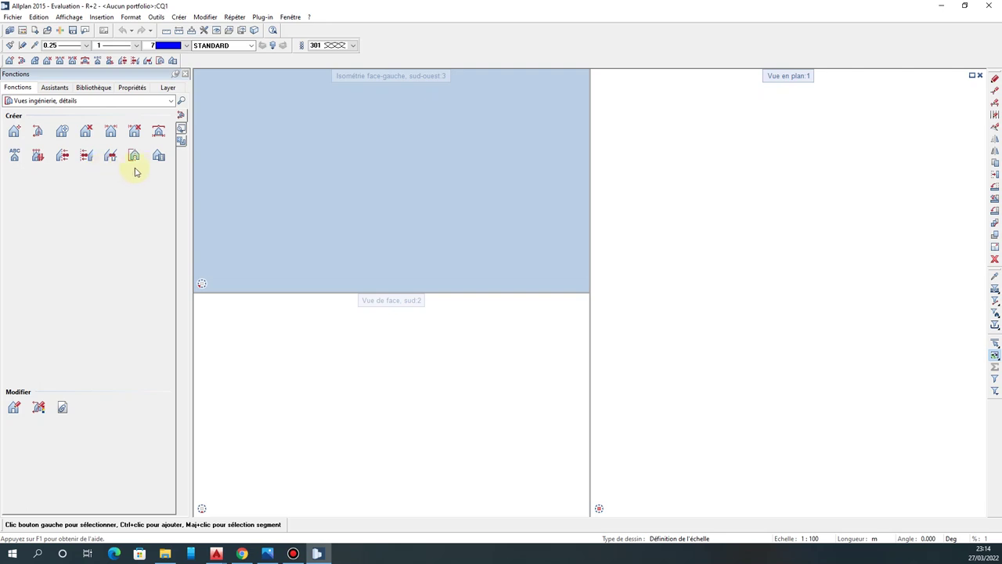
click(181, 128)
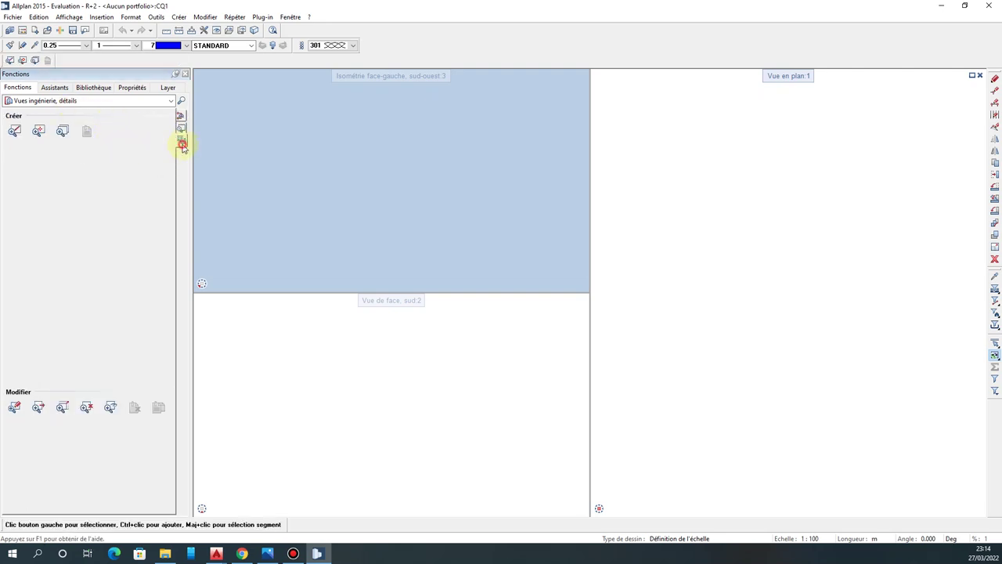
click(181, 140)
click(75, 102)
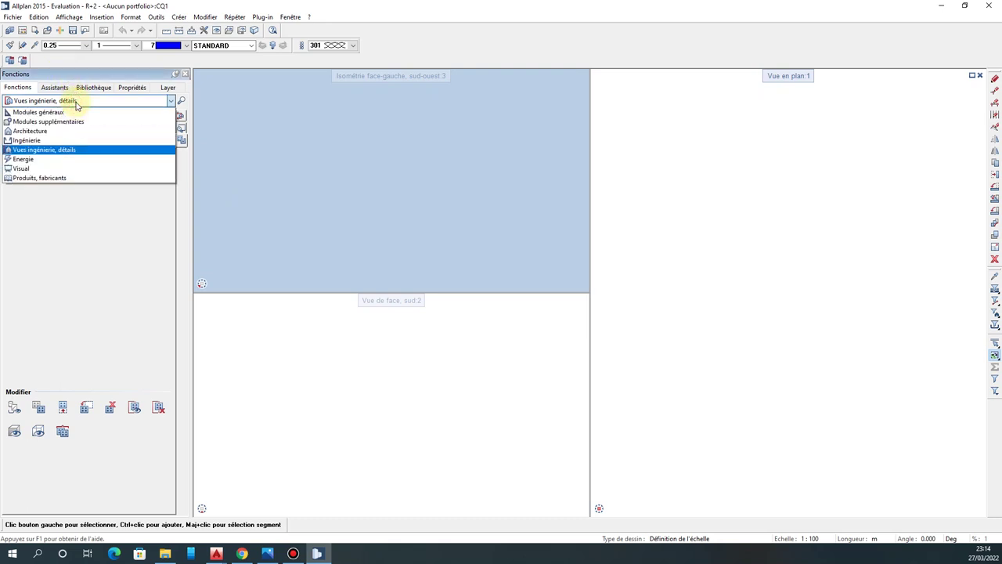
click(55, 170)
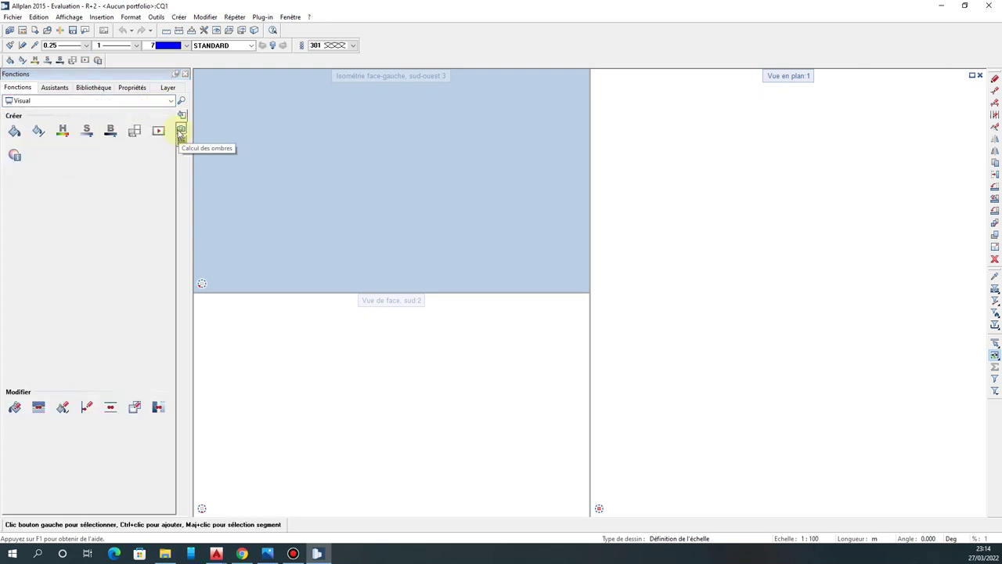
Examine the remaining modules of the Visual group, and the line, dimension and text samples of the Dessin assistant.
click(181, 130)
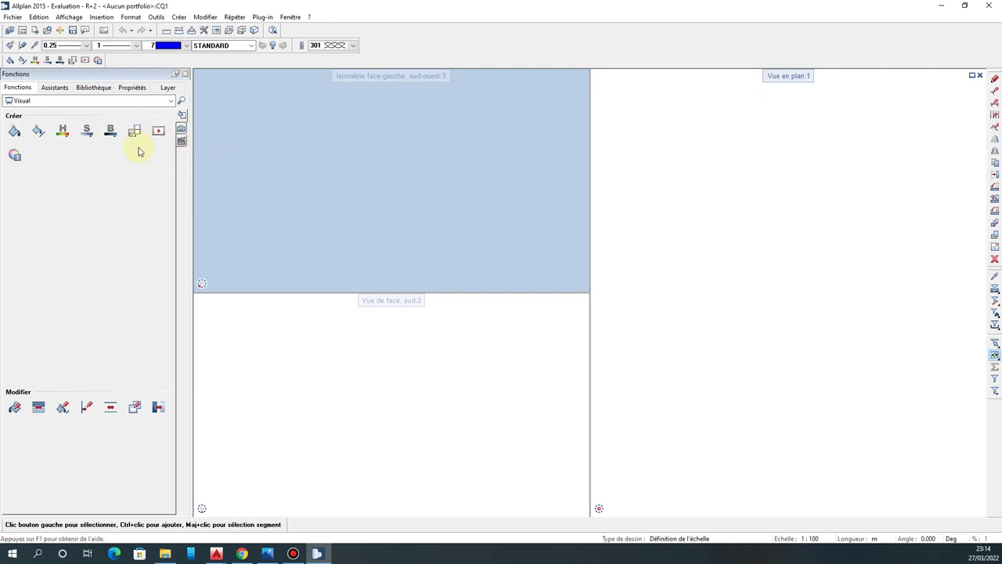
click(181, 140)
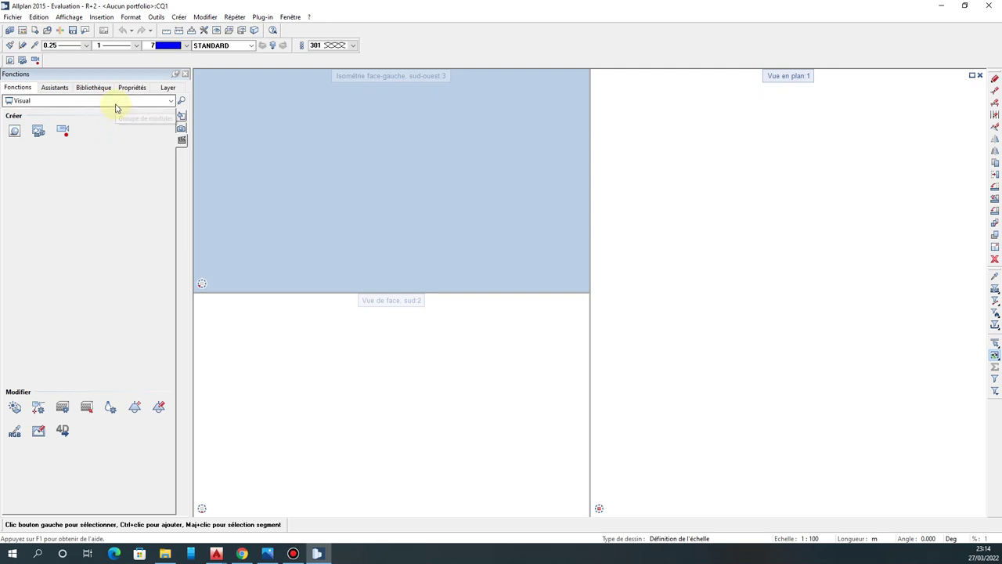
click(54, 88)
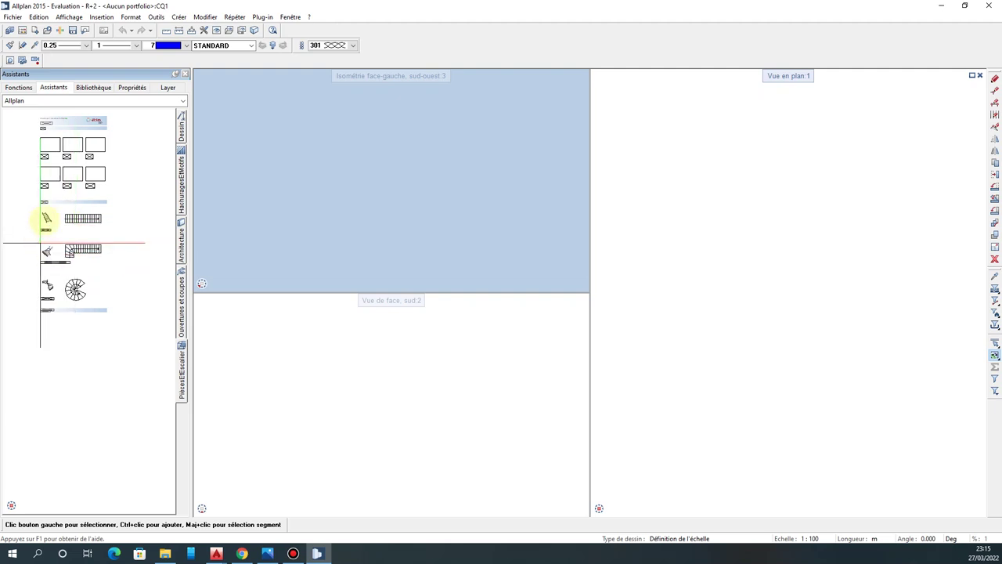
click(181, 128)
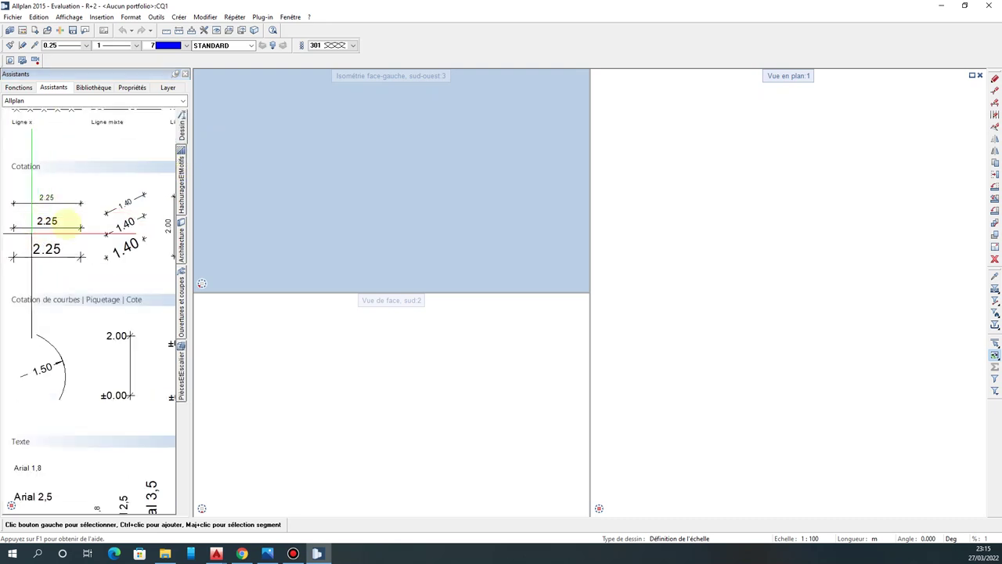
scroll(62, 206, down, 2)
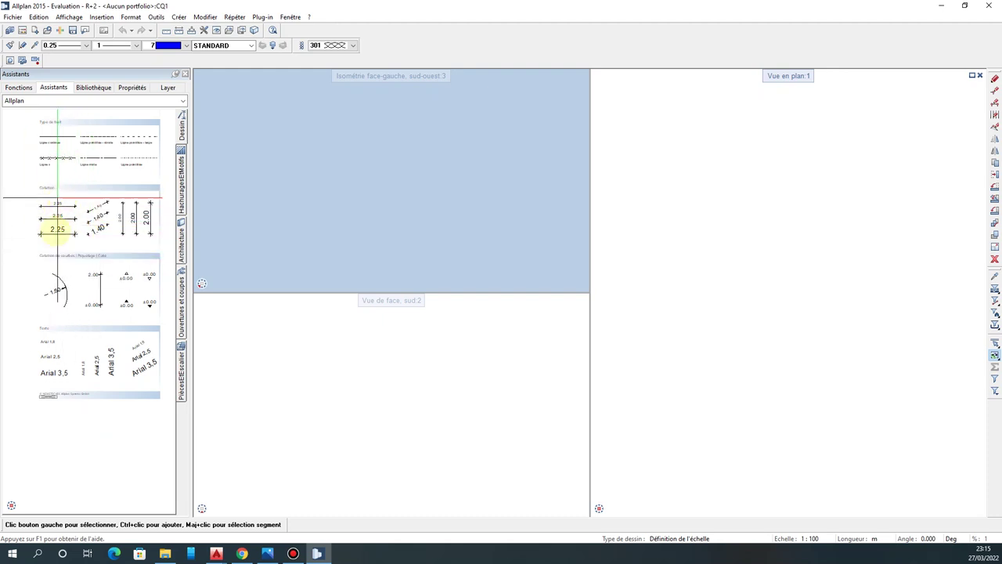
scroll(94, 275, up, 3)
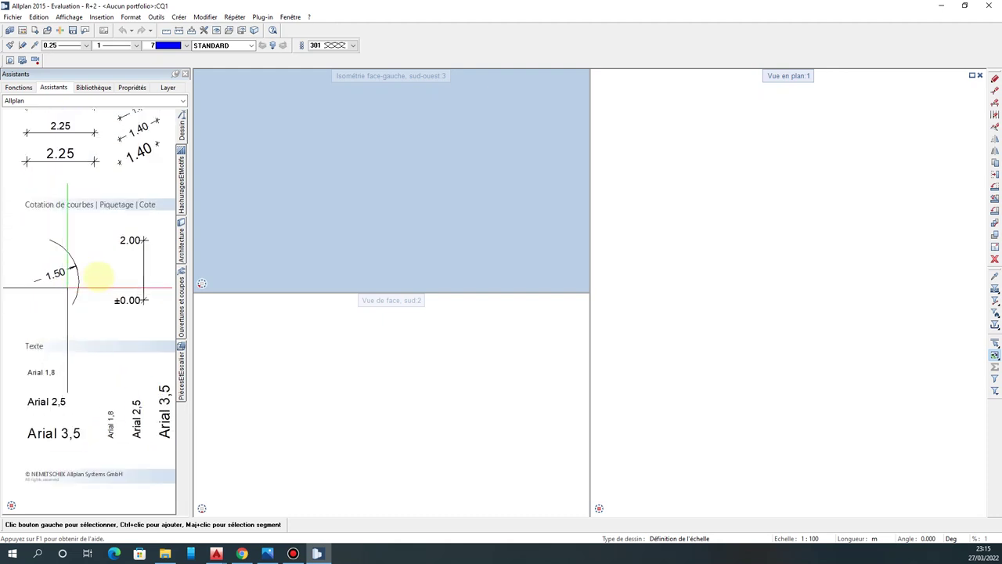
Examine the pattern, surface style and fill samples in the HachuragesEtMotifs assistant.
click(181, 185)
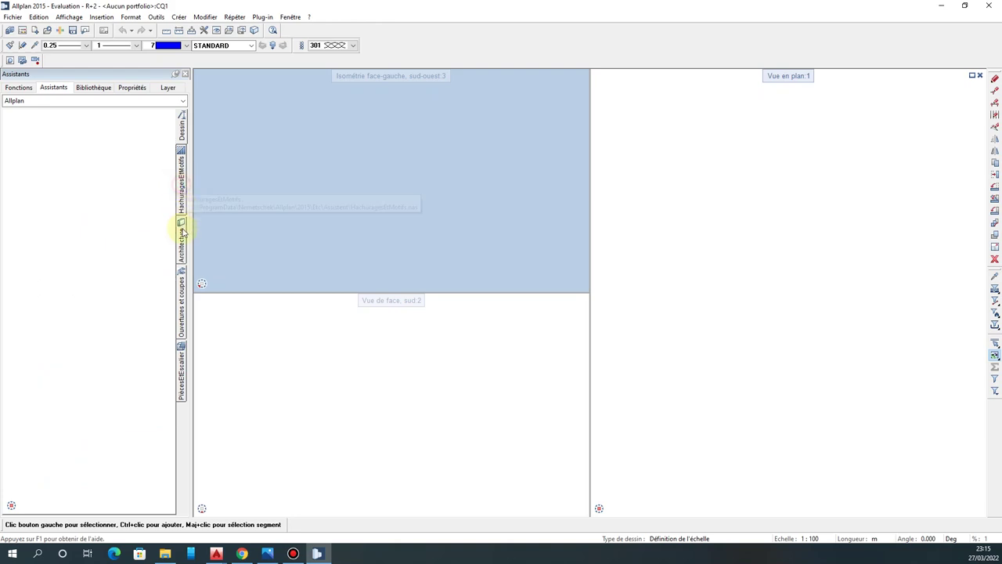
scroll(83, 242, down, 3)
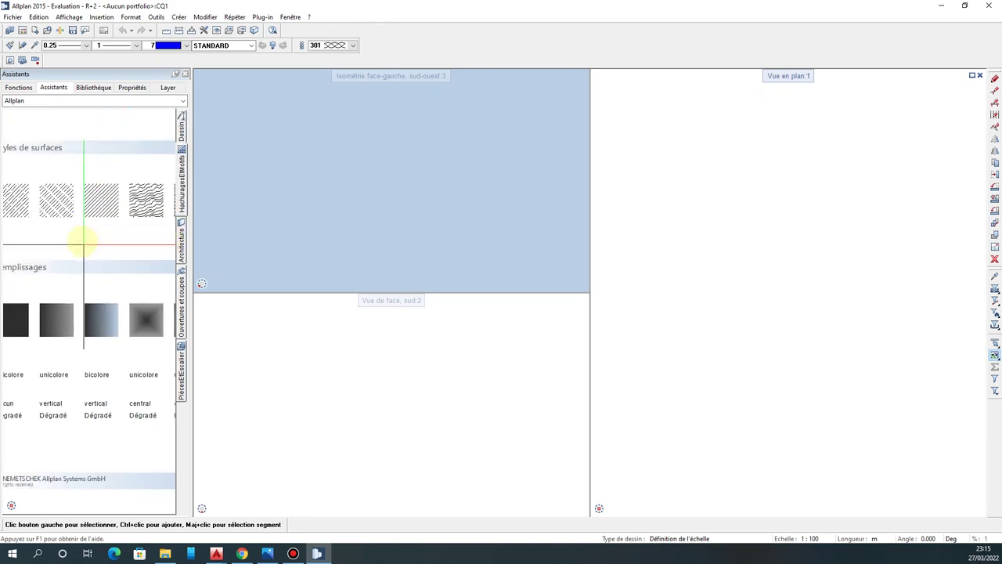
scroll(108, 180, up, 4)
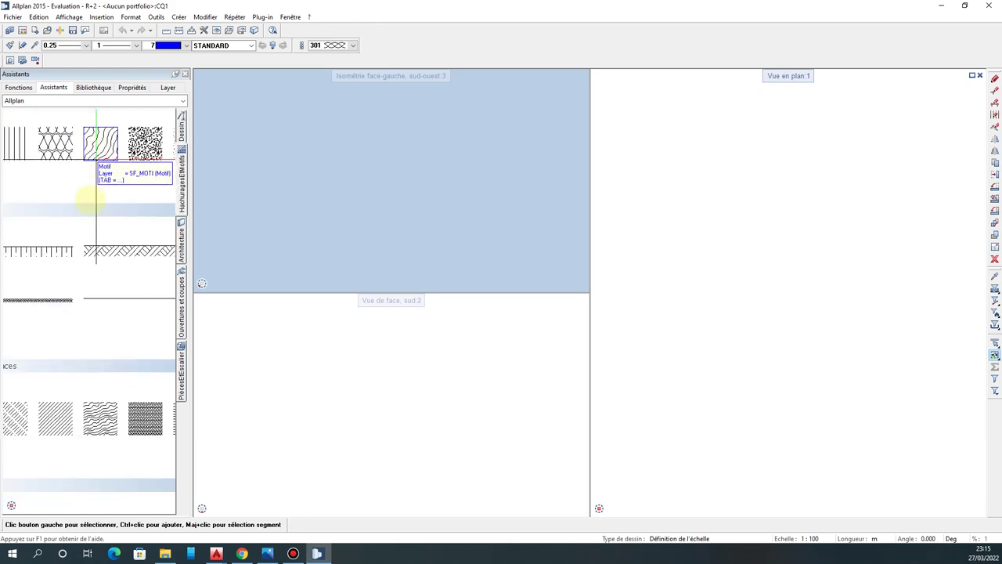
scroll(117, 186, up, 3)
scroll(112, 217, down, 2)
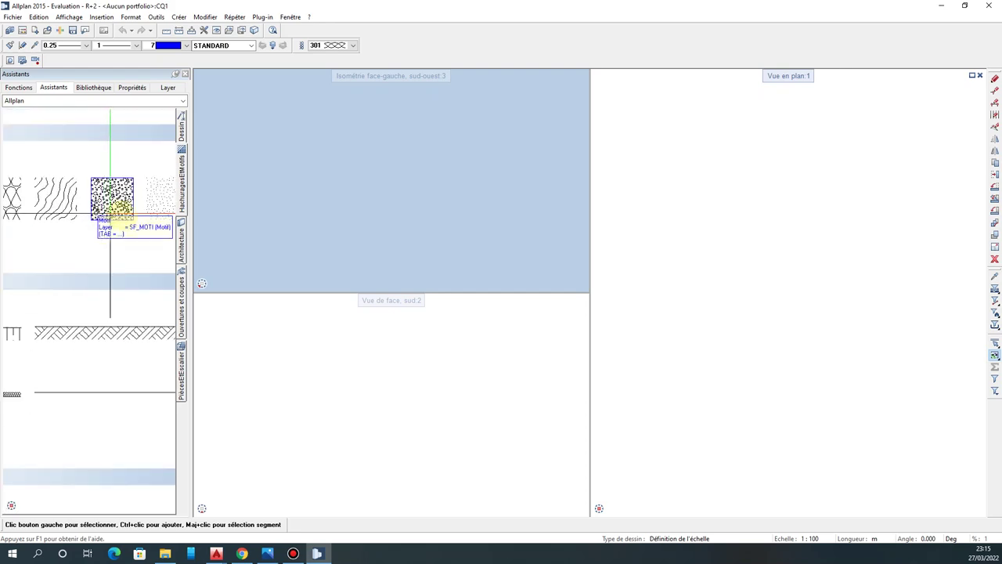
Examine the wall, beam, column and slab samples in the Architecture assistant.
click(182, 243)
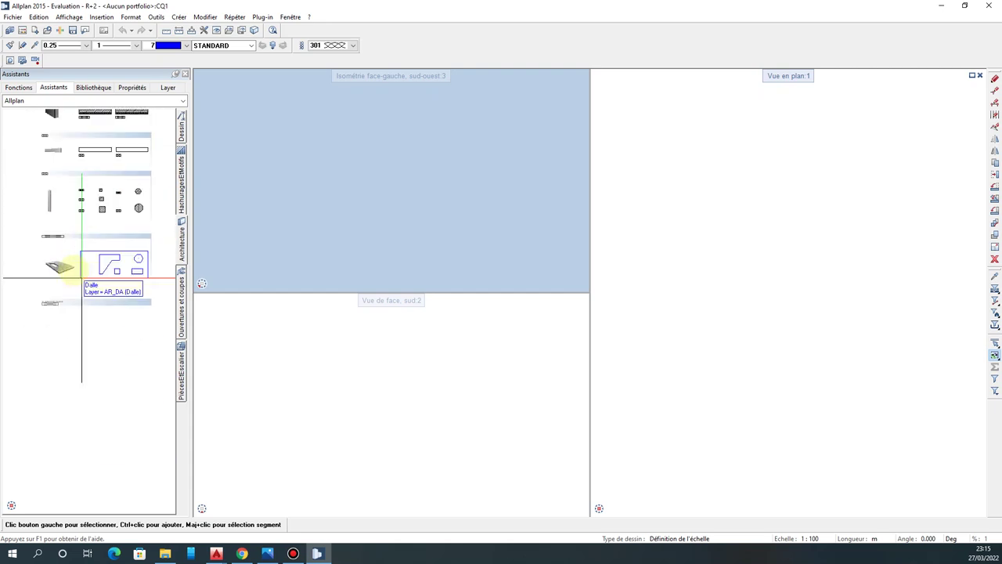
scroll(70, 258, up, 3)
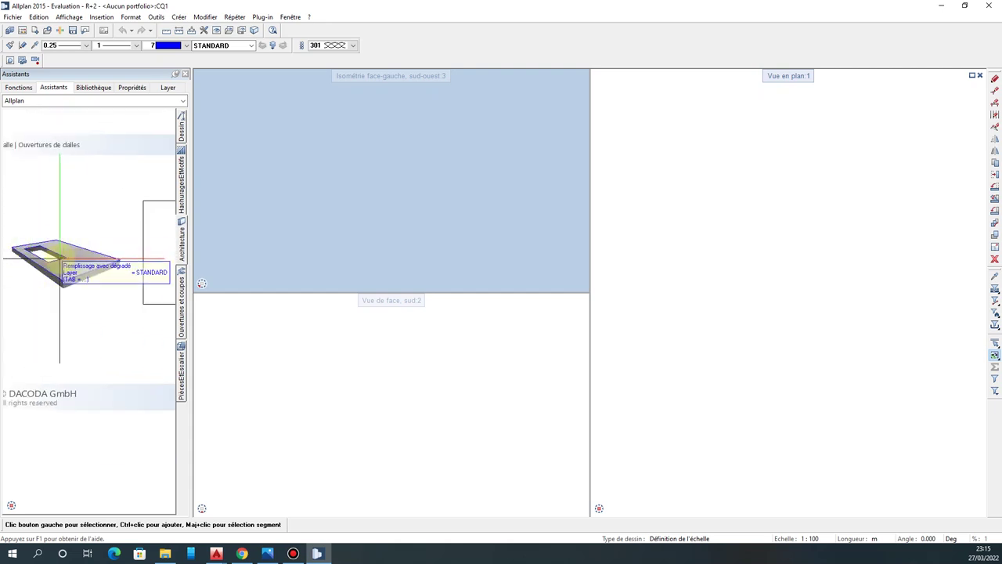
scroll(69, 249, down, 3)
scroll(74, 252, up, 5)
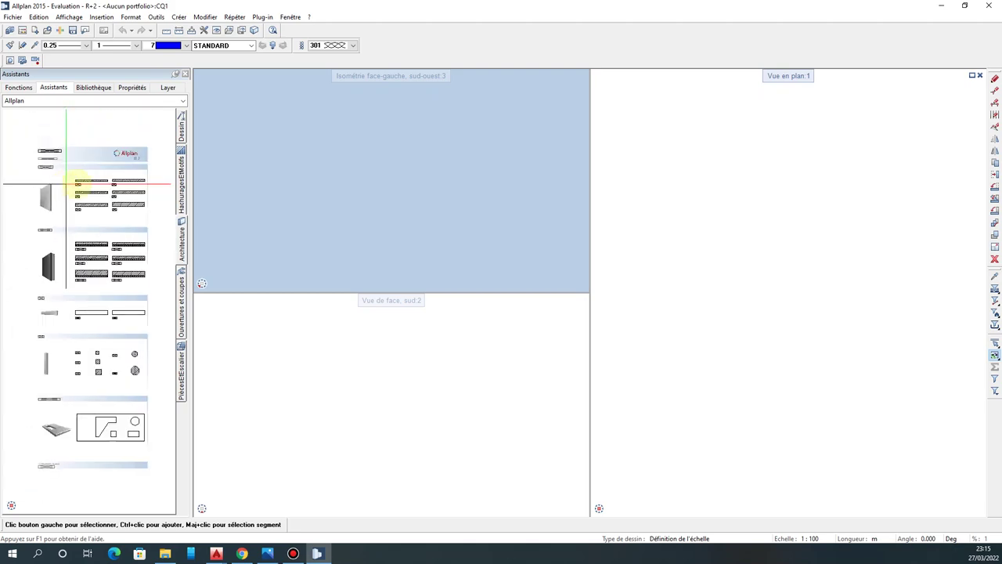
scroll(67, 180, up, 3)
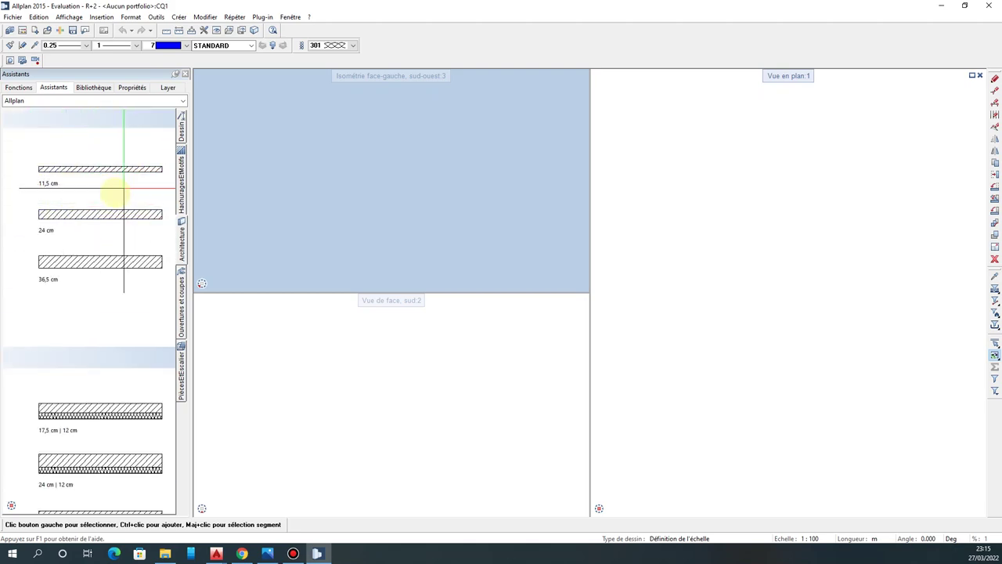
scroll(115, 192, down, 5)
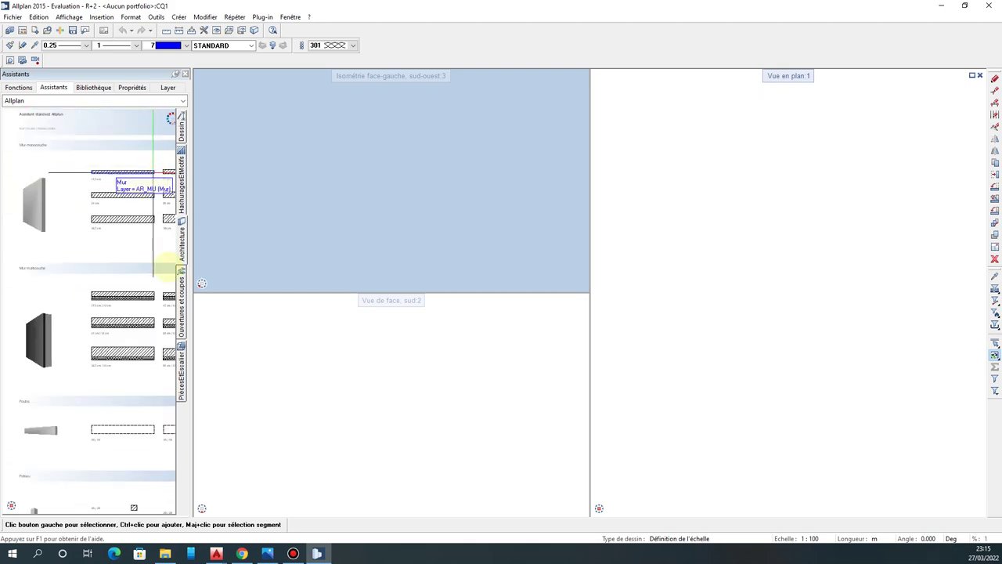
Examine the window and section samples of the Ouvertures et coupes assistant and the stair types of the PiècesEtEscalier assistant.
click(182, 304)
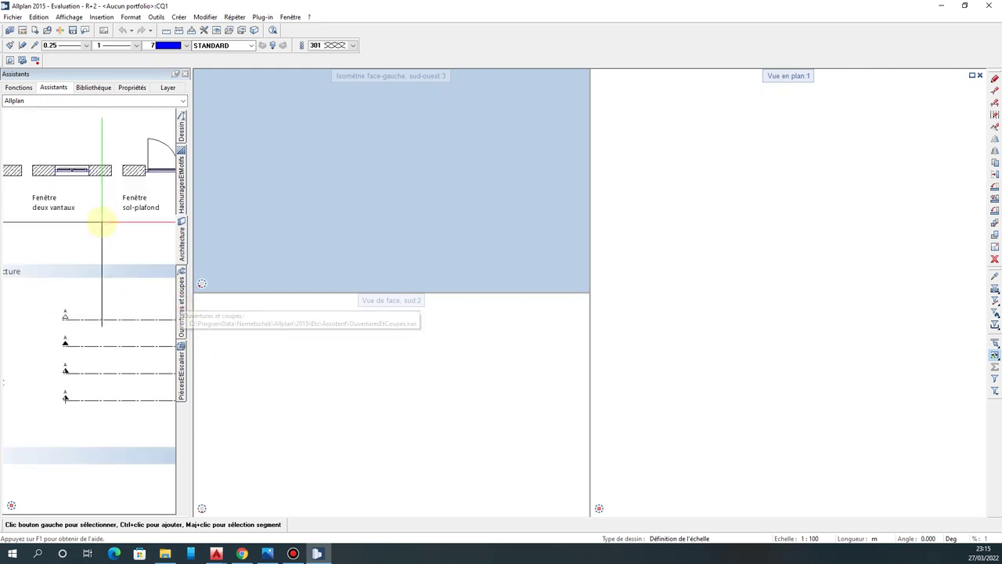
scroll(102, 219, up, 4)
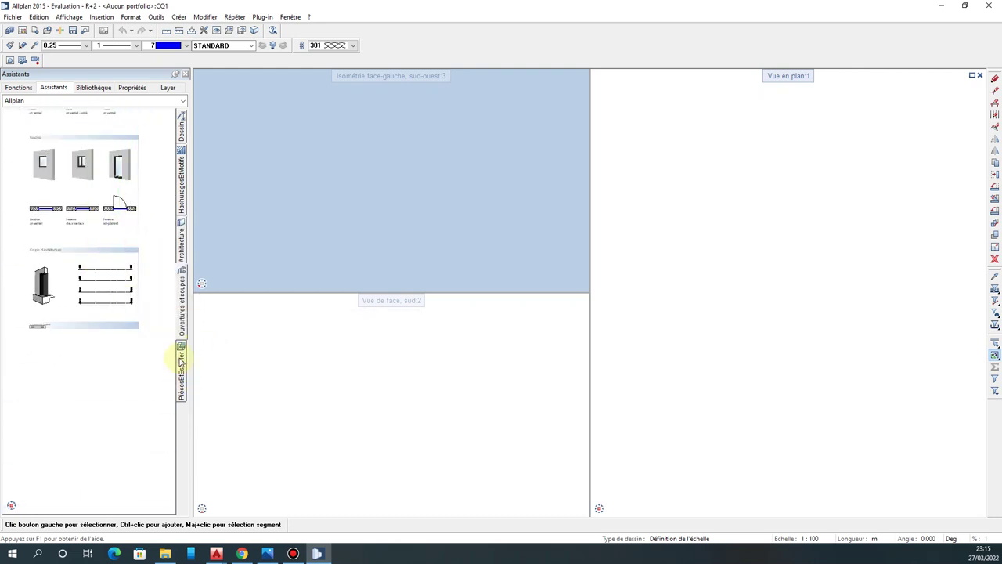
click(180, 365)
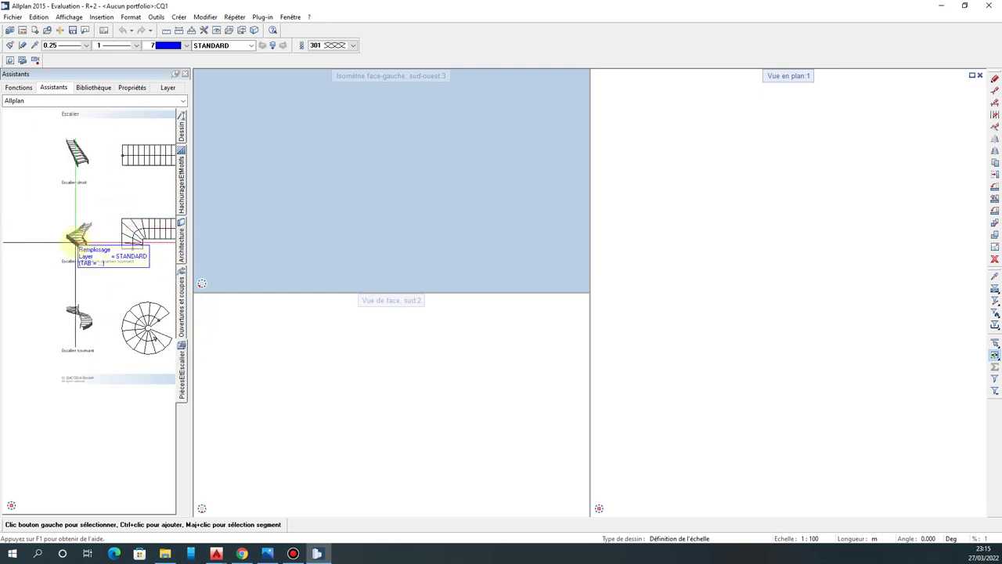
scroll(47, 172, down, 3)
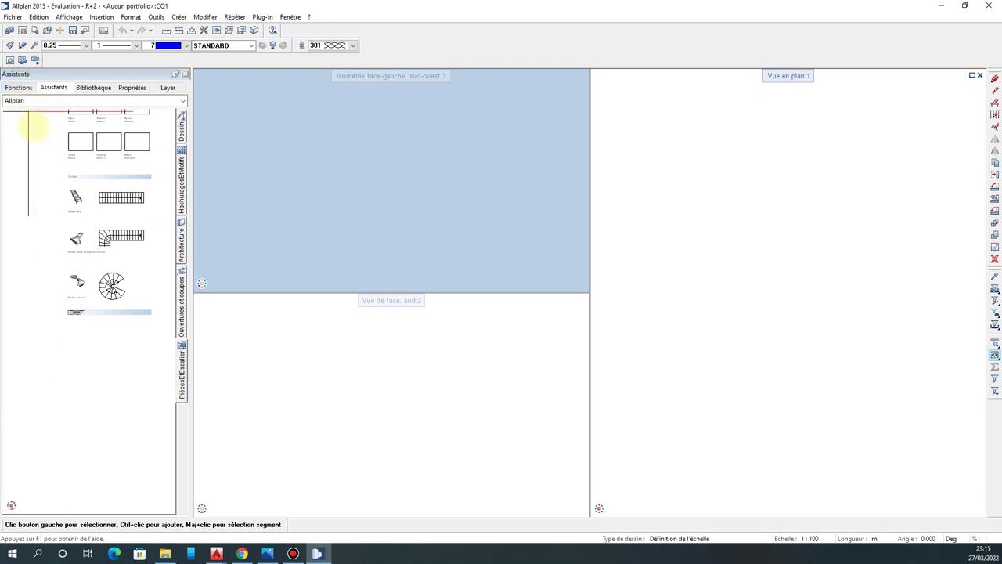
Examine the library categories, the document's format properties and the layer list.
click(103, 89)
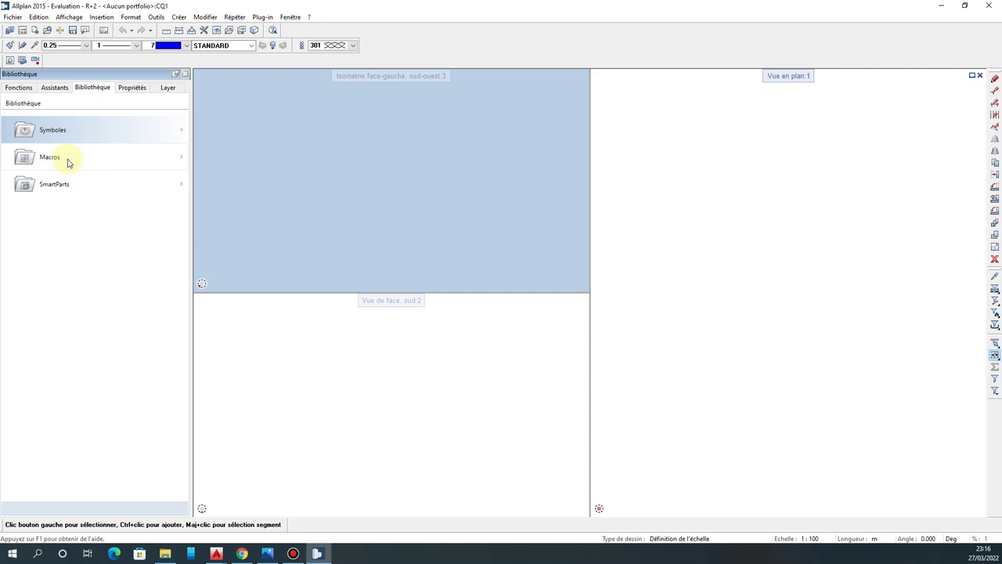
click(130, 88)
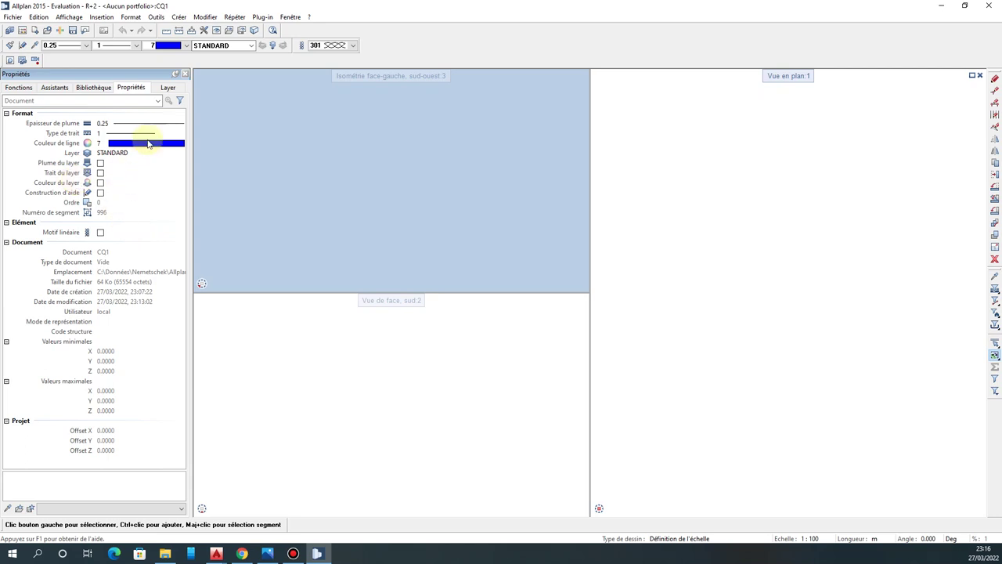
click(166, 88)
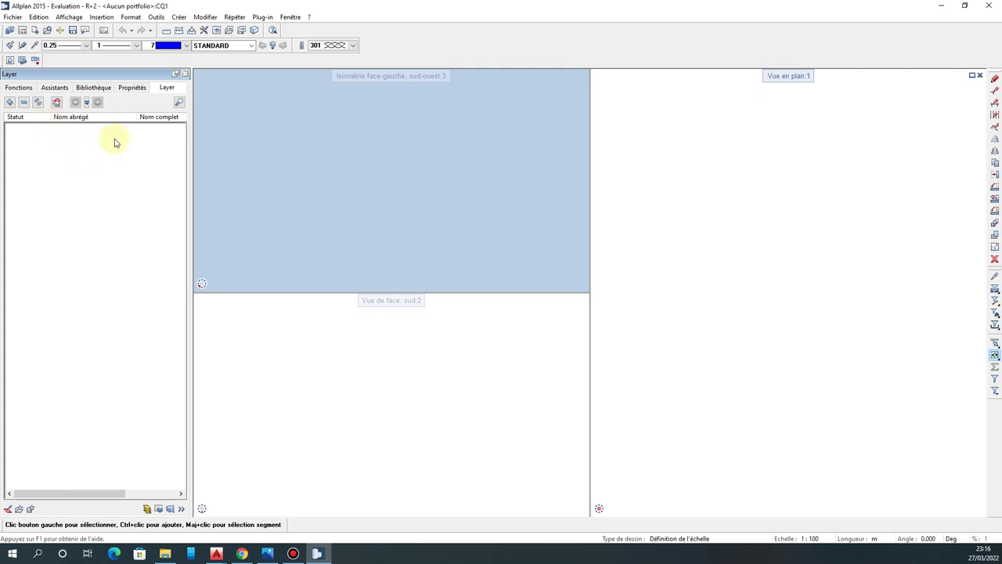
Switch to the Architecture function group and place one column (Poteau) with its default properties in the isometric view.
click(12, 90)
click(40, 101)
click(43, 132)
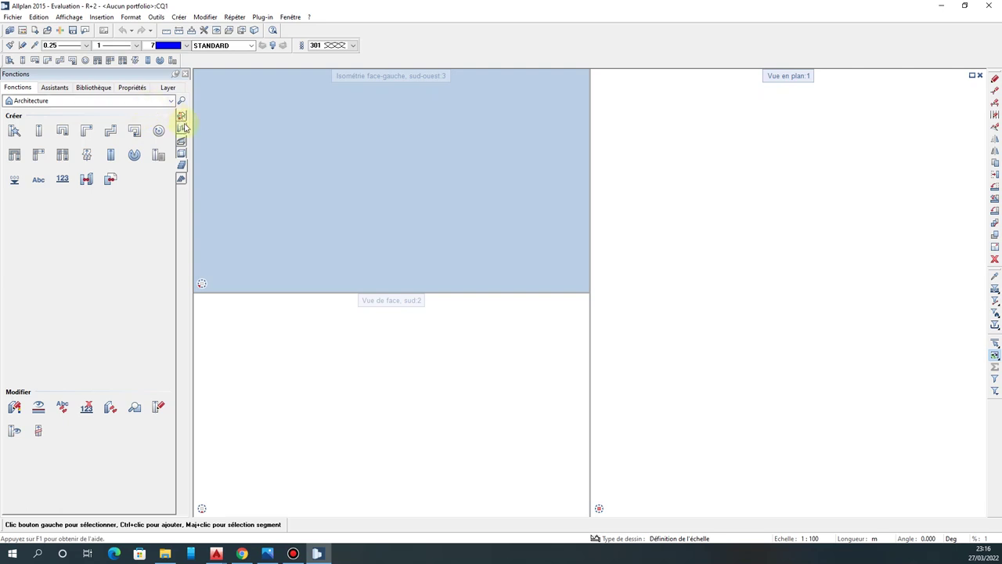
click(181, 141)
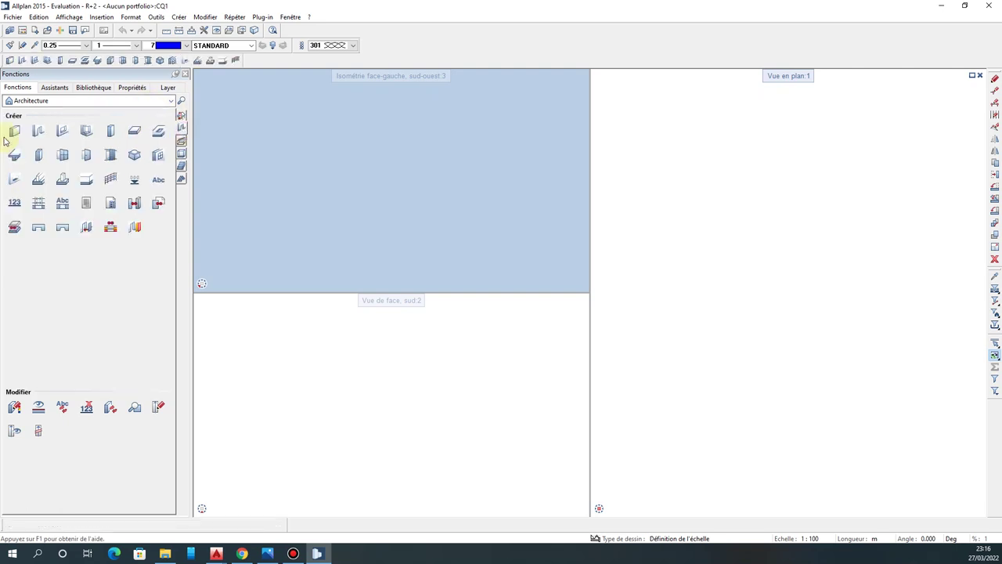
click(110, 131)
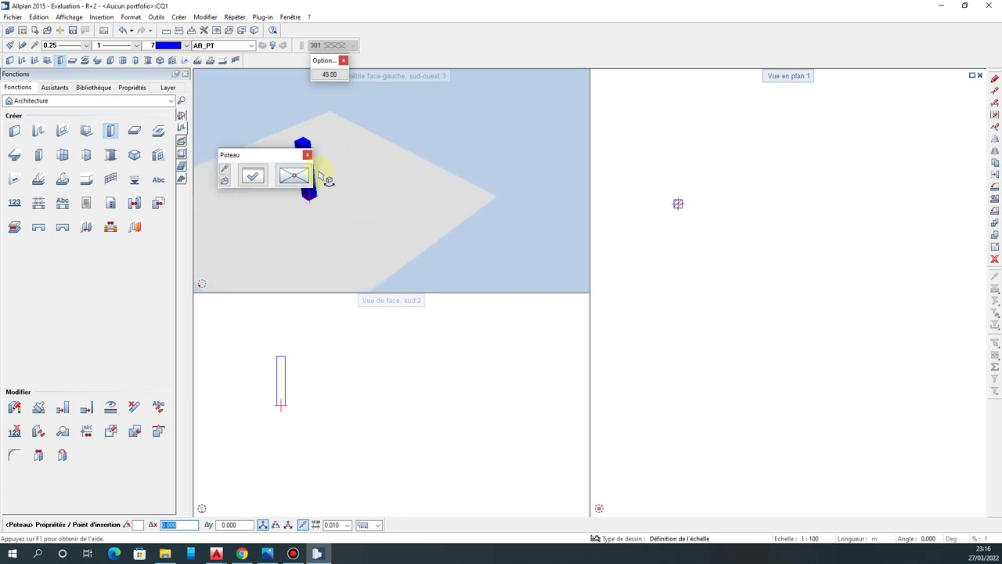
click(324, 174)
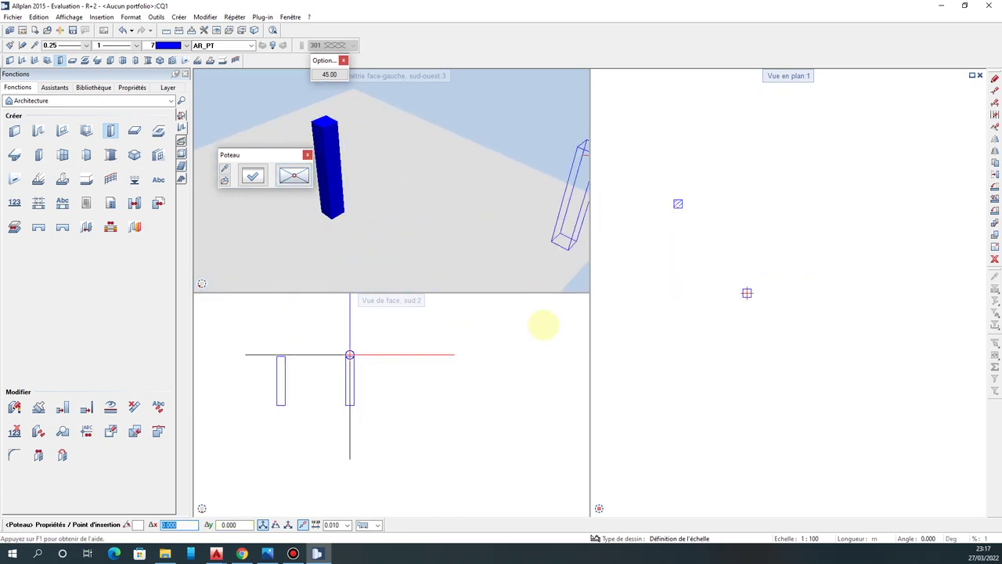
key(Escape)
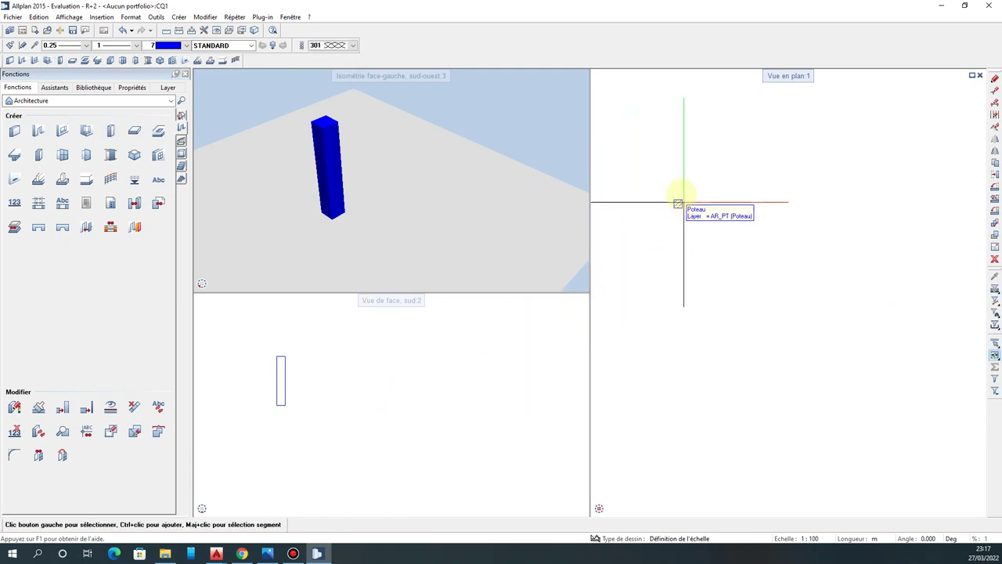
Select the column in the plan view, check its properties, and deselect it.
drag(693, 176, 665, 235)
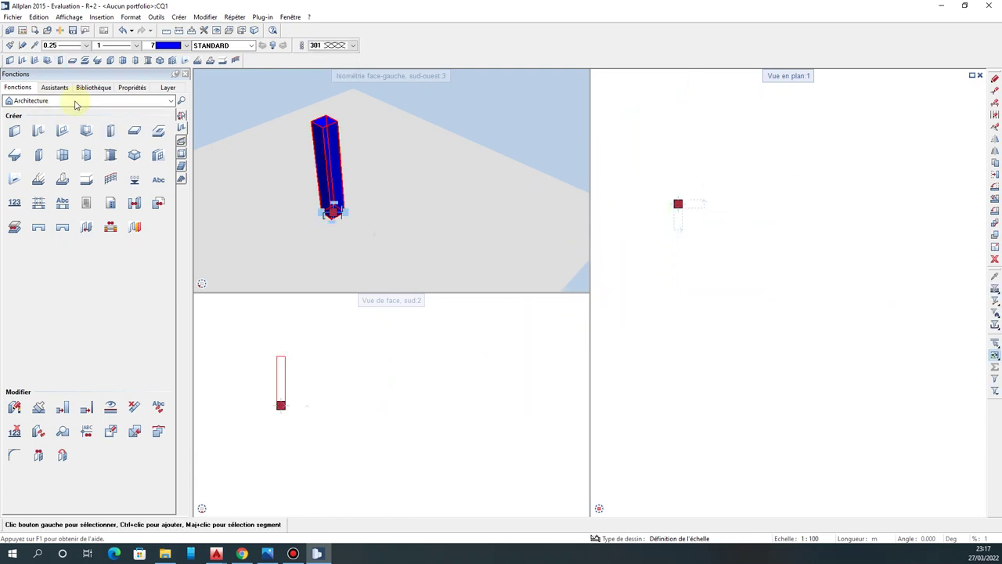
click(130, 88)
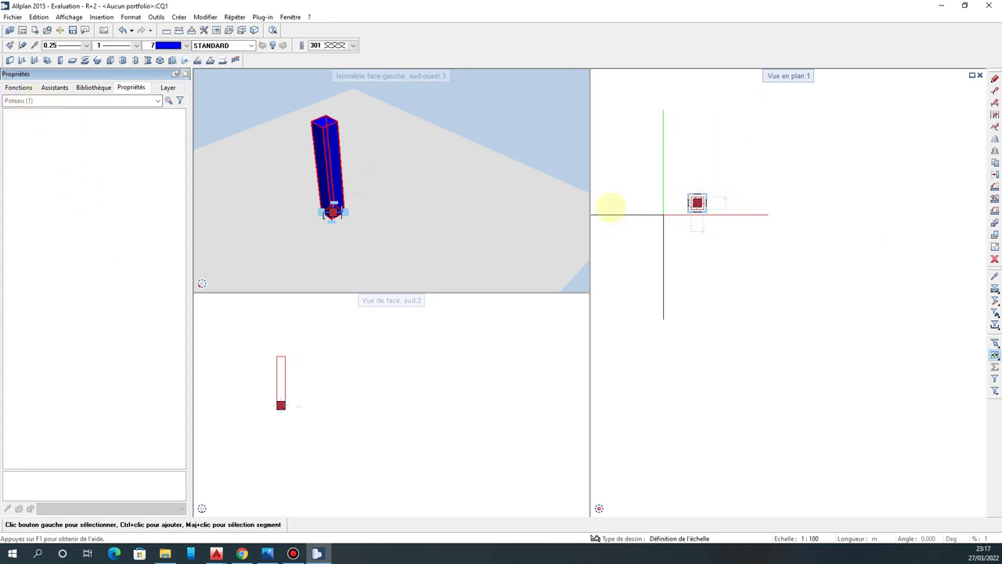
key(Escape)
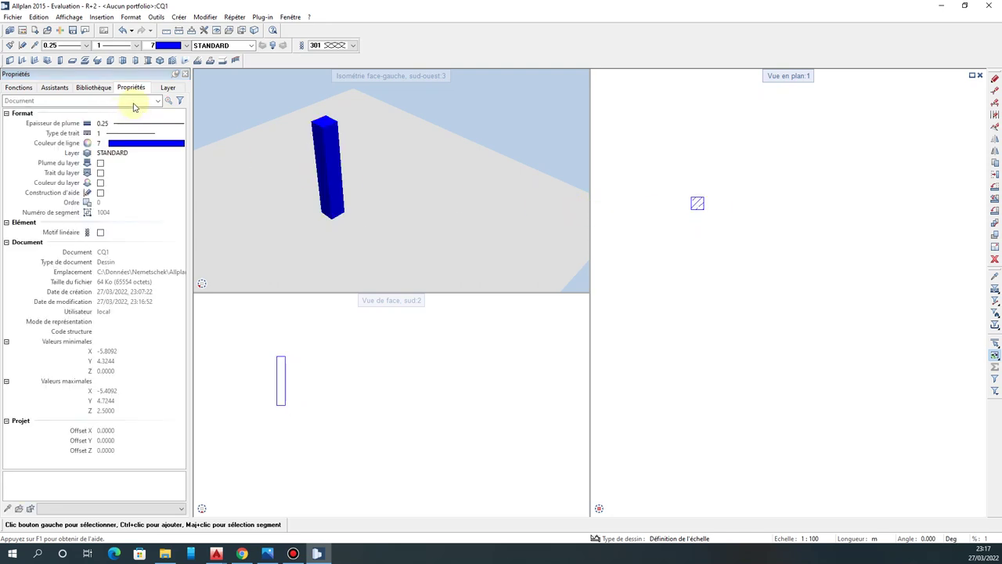
Set the layer list to show the total layer hierarchy (Hiérarchie de layers totale).
click(171, 87)
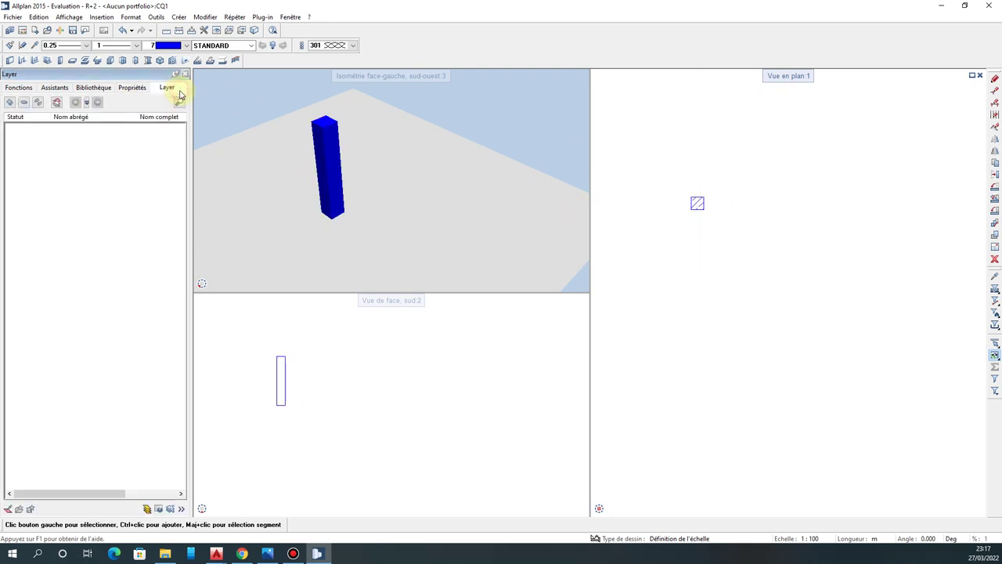
right_click(114, 190)
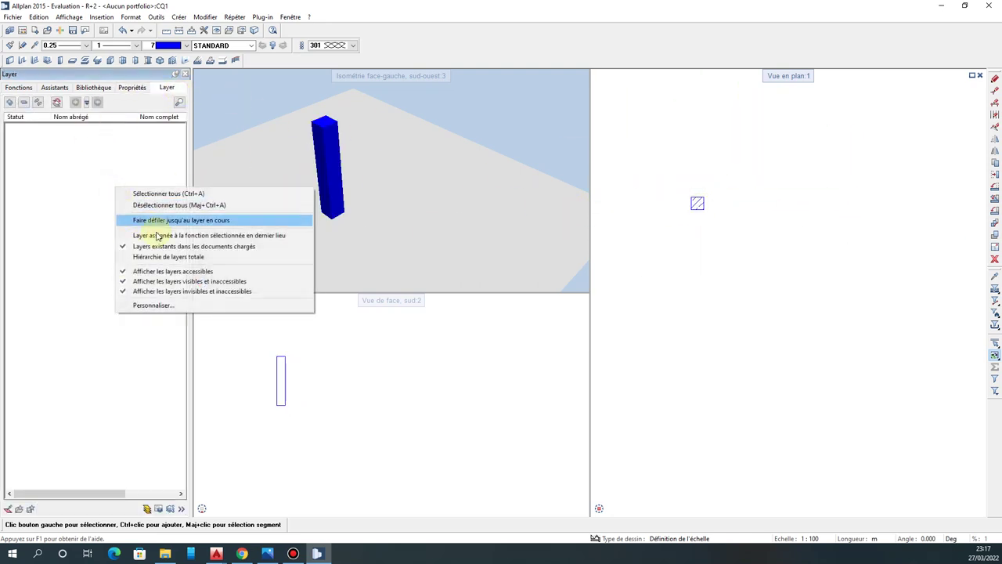
click(166, 255)
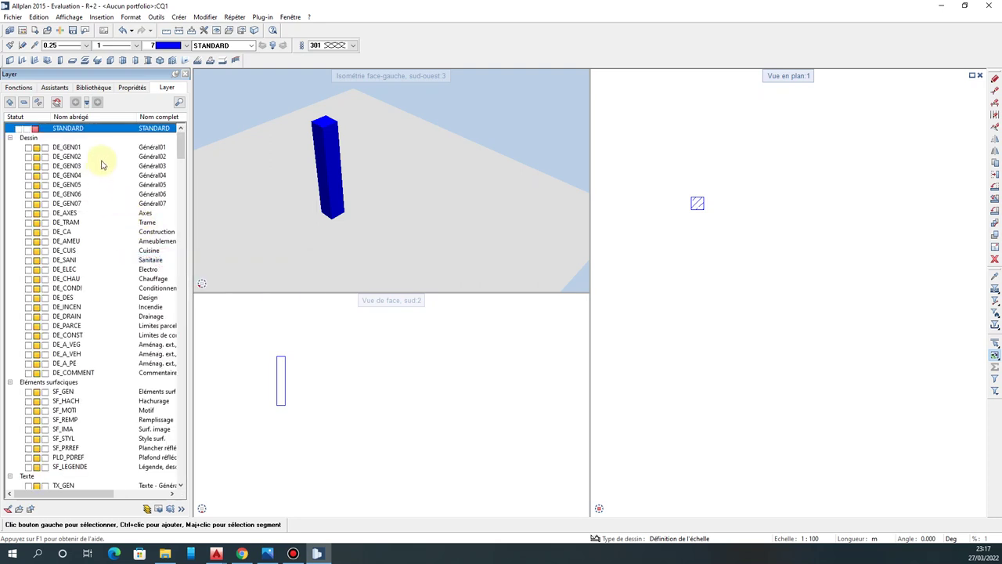
Limit the layer list to the layers assigned to the last selected function (Layer assignée à la fonction sélectionnée en dernier lieu).
right_click(98, 176)
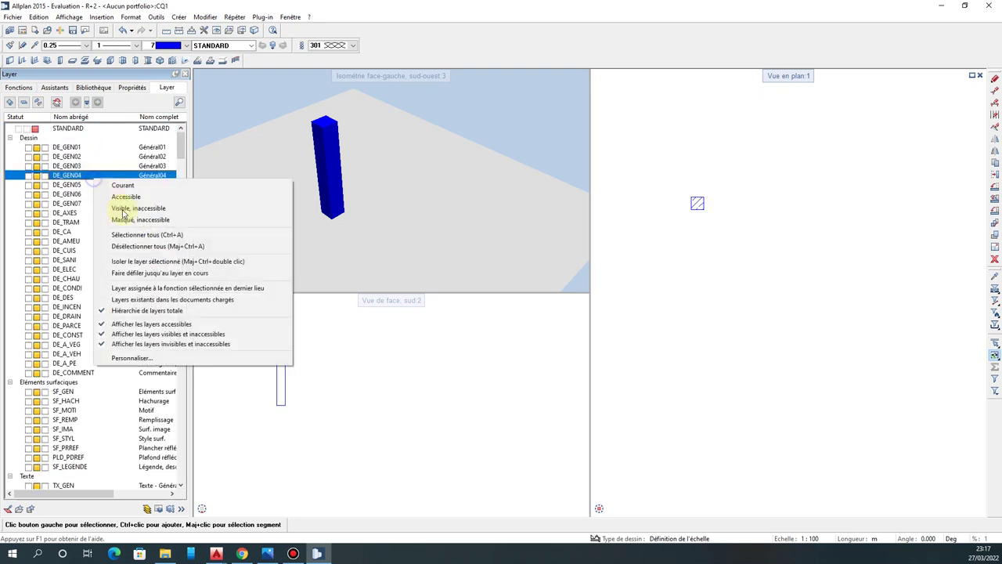
click(156, 272)
right_click(111, 213)
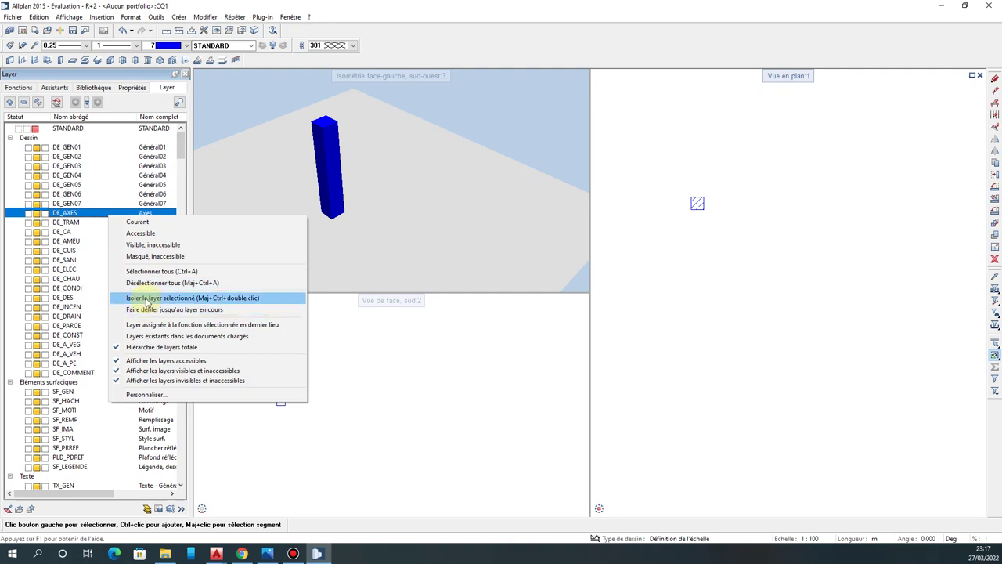
click(148, 335)
right_click(104, 240)
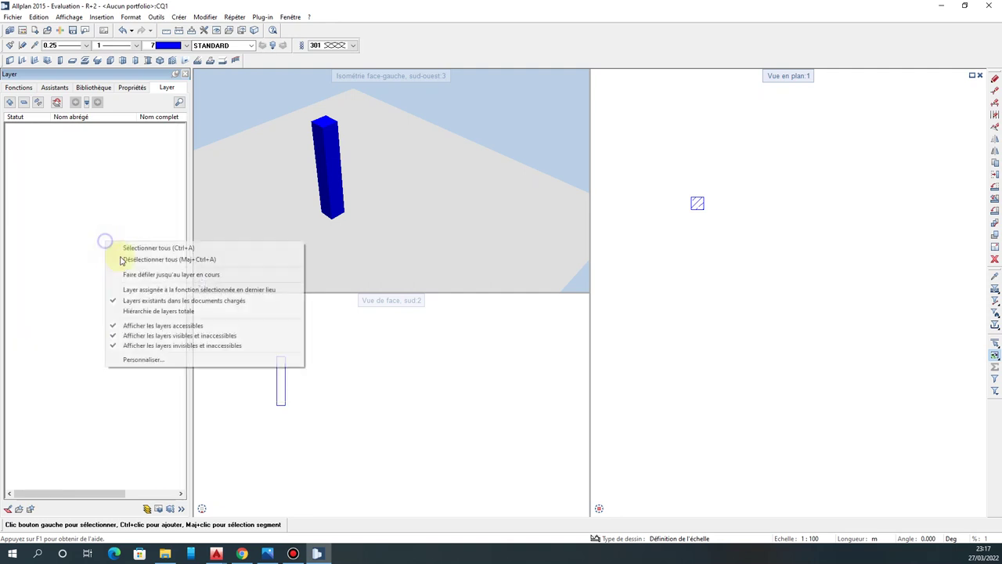
click(147, 288)
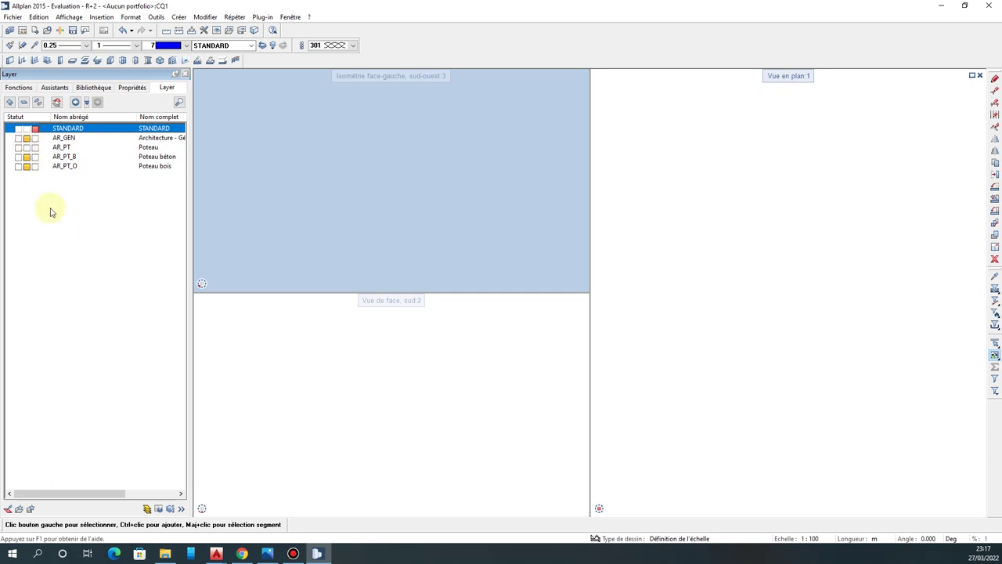
Try the hidden, current and visible-but-inaccessible states on the column layer AR_PT (Poteau), and make it accessible again.
click(35, 147)
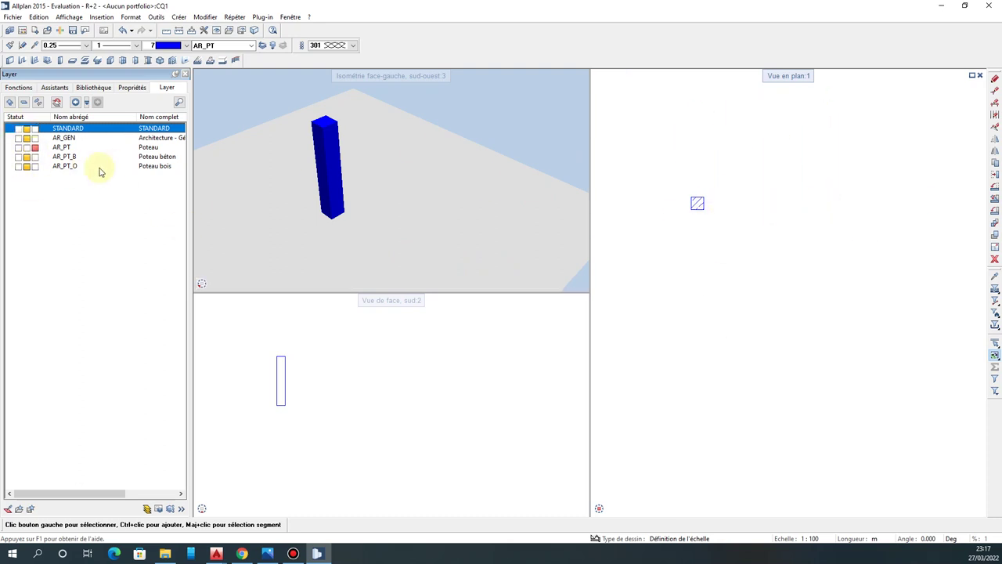
click(36, 148)
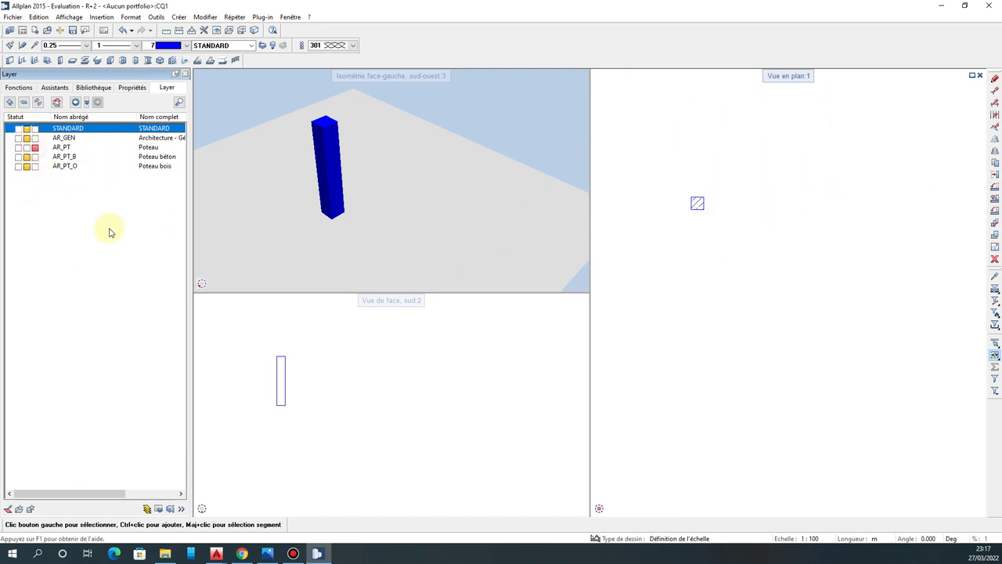
click(35, 148)
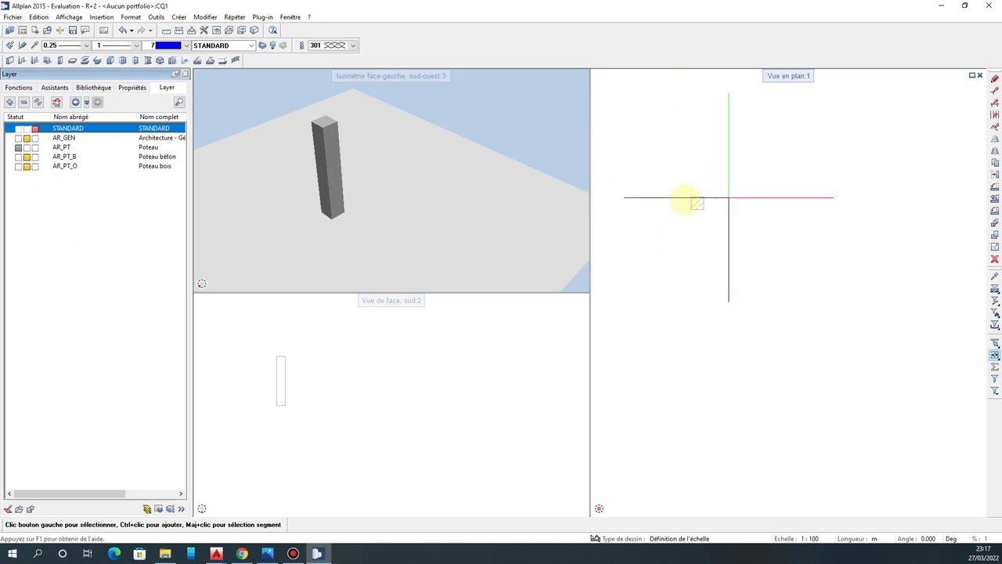
scroll(699, 202, up, 4)
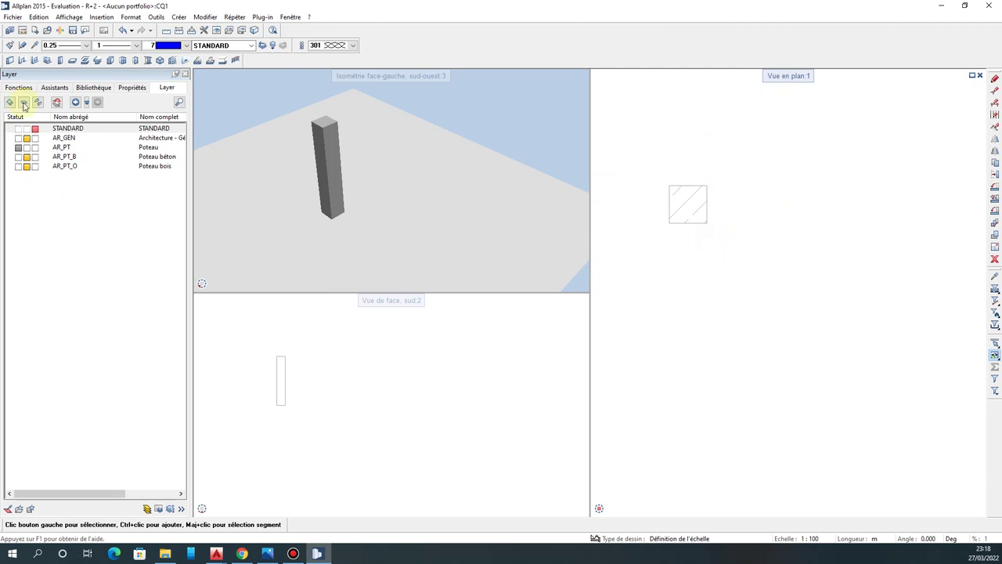
click(33, 158)
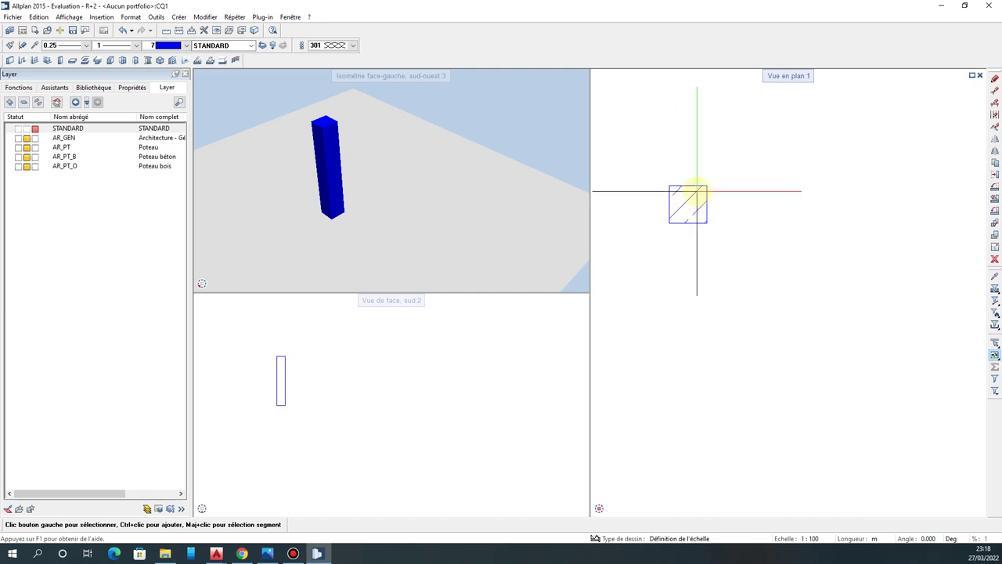
Redisplay the Architecture functions and open the project's file structure, choosing to create the building structure manually (Créer une structure de bâtiment manuellement).
click(22, 87)
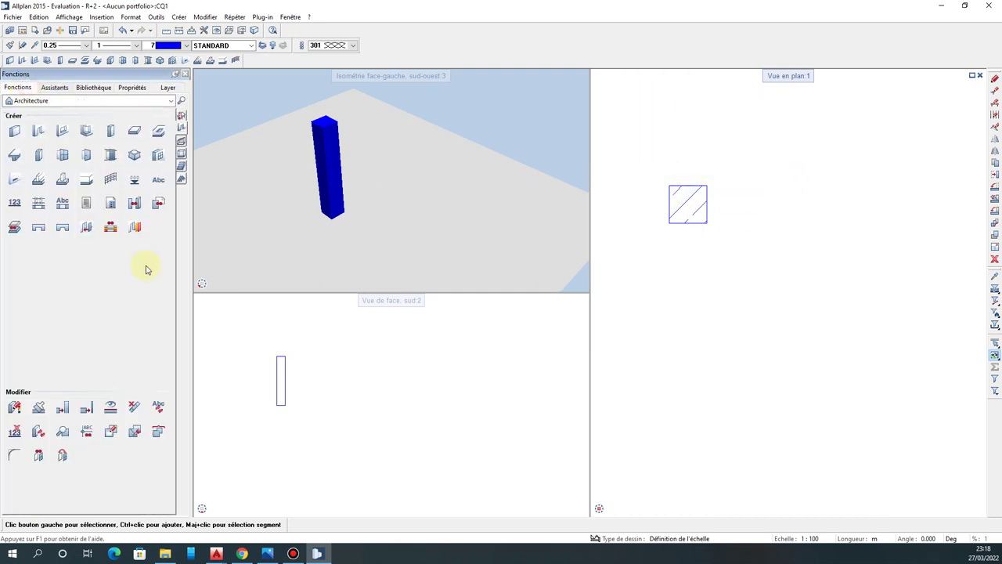
scroll(637, 184, down, 4)
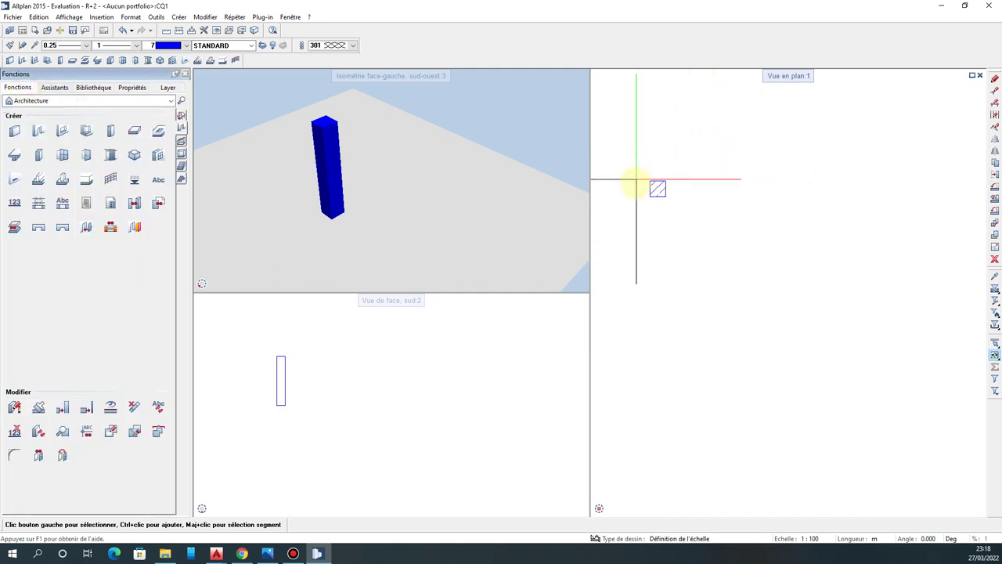
scroll(635, 185, down, 1)
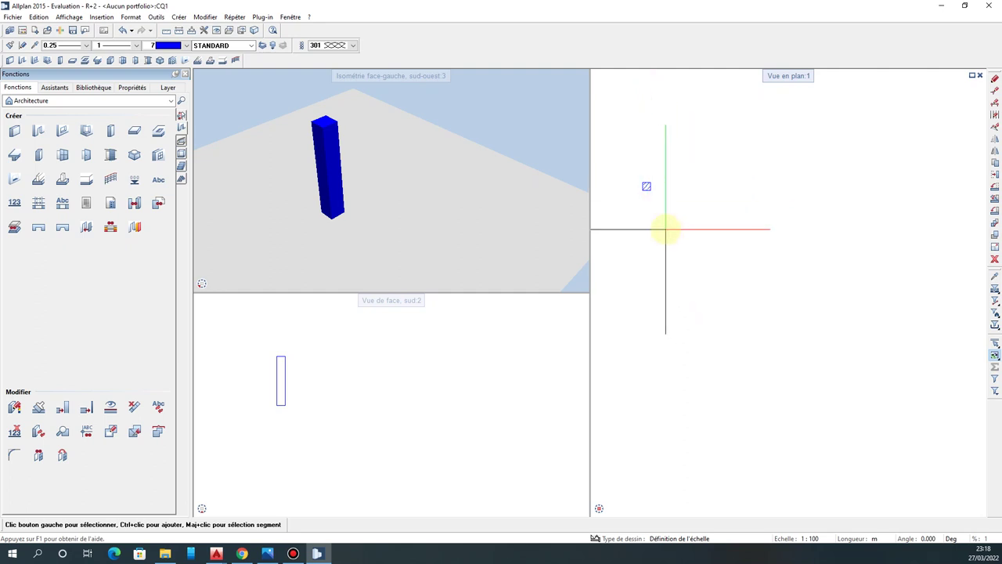
click(684, 218)
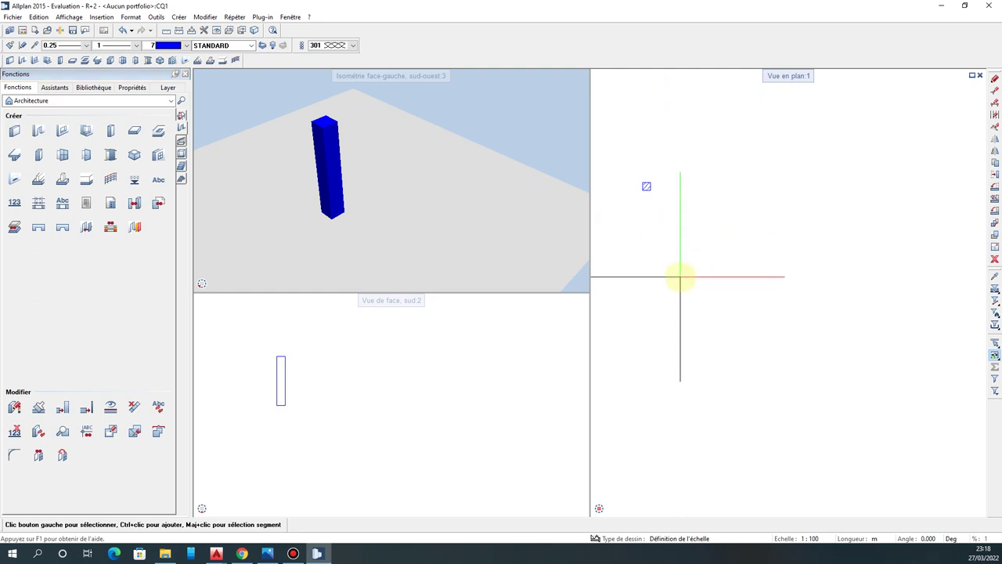
click(671, 240)
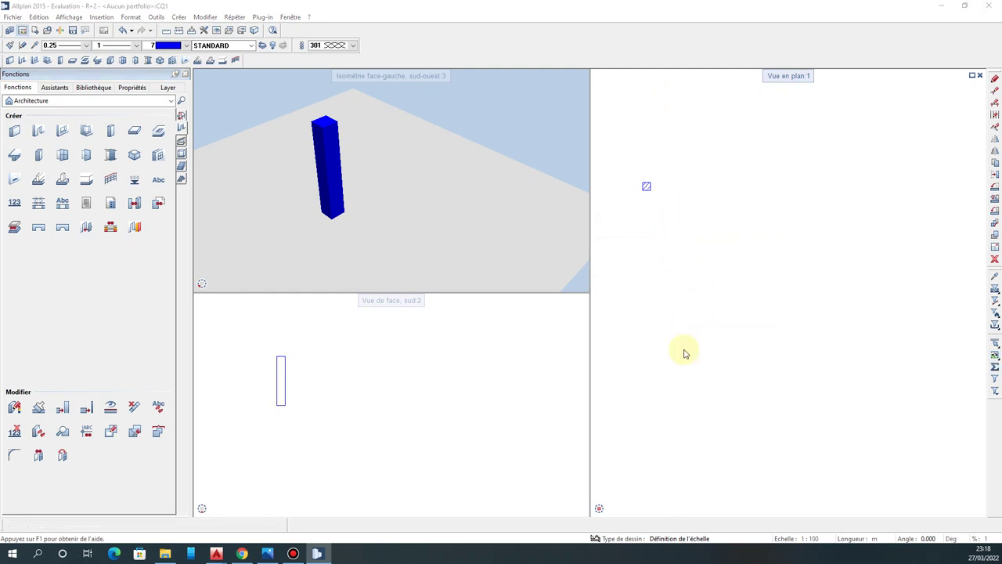
drag(481, 216, 578, 142)
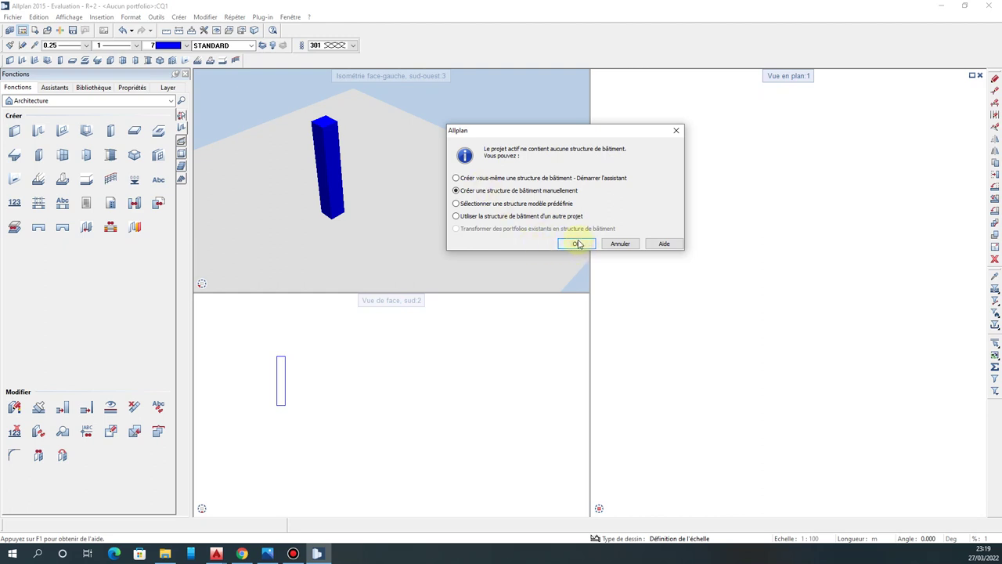
click(577, 244)
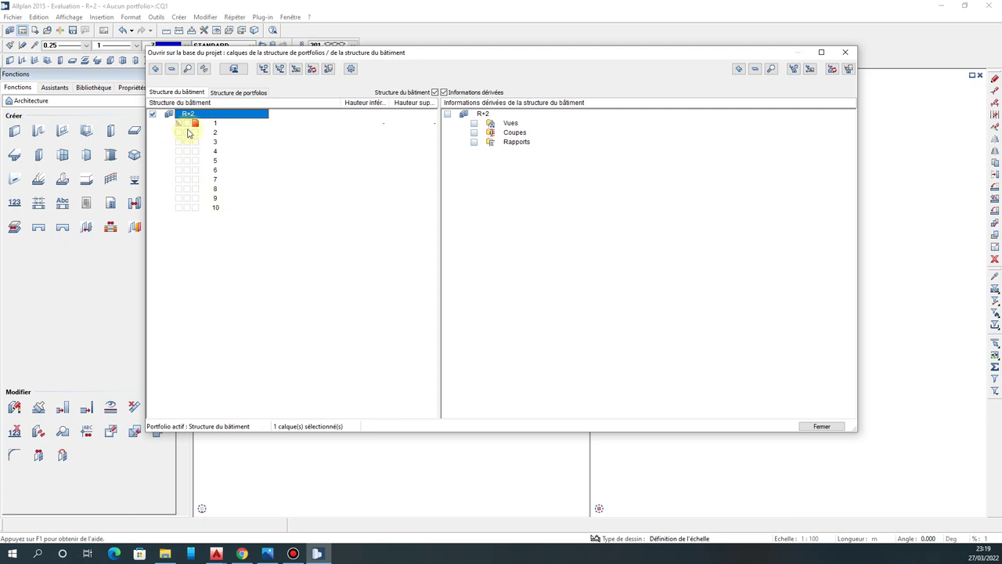
Switch drawing file 1 of the R+2 building structure between its active and partly active states, and set it to passive.
click(187, 124)
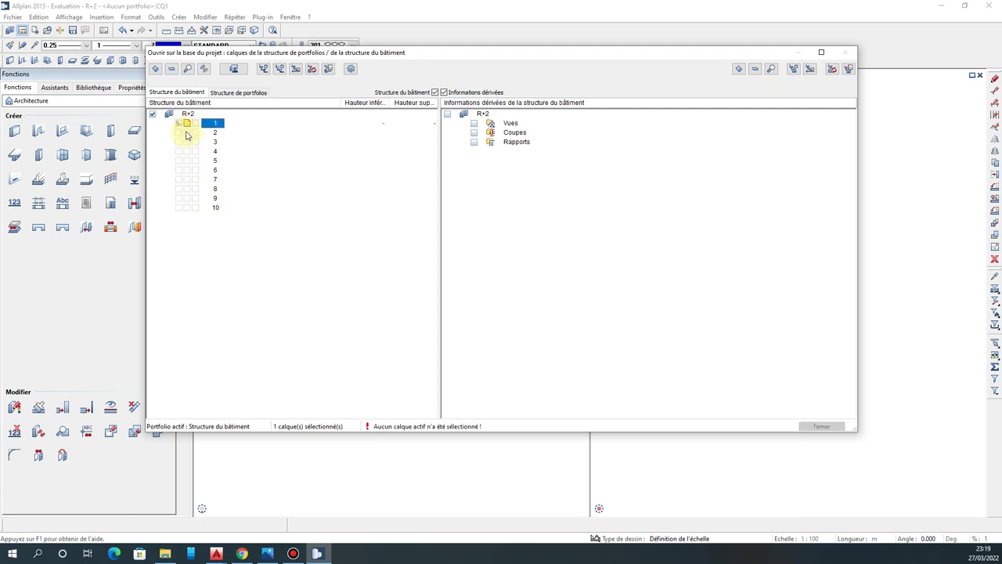
click(188, 124)
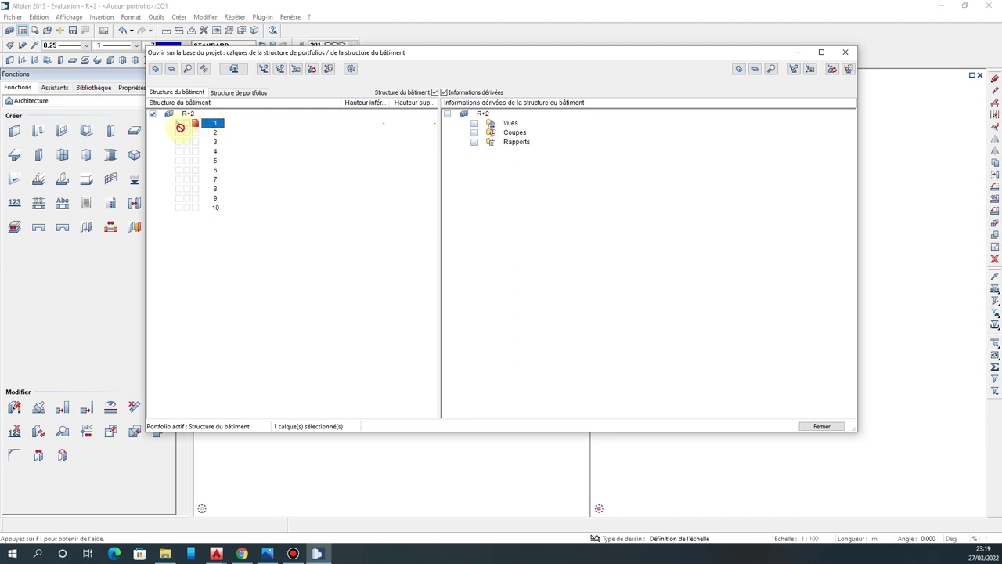
click(187, 127)
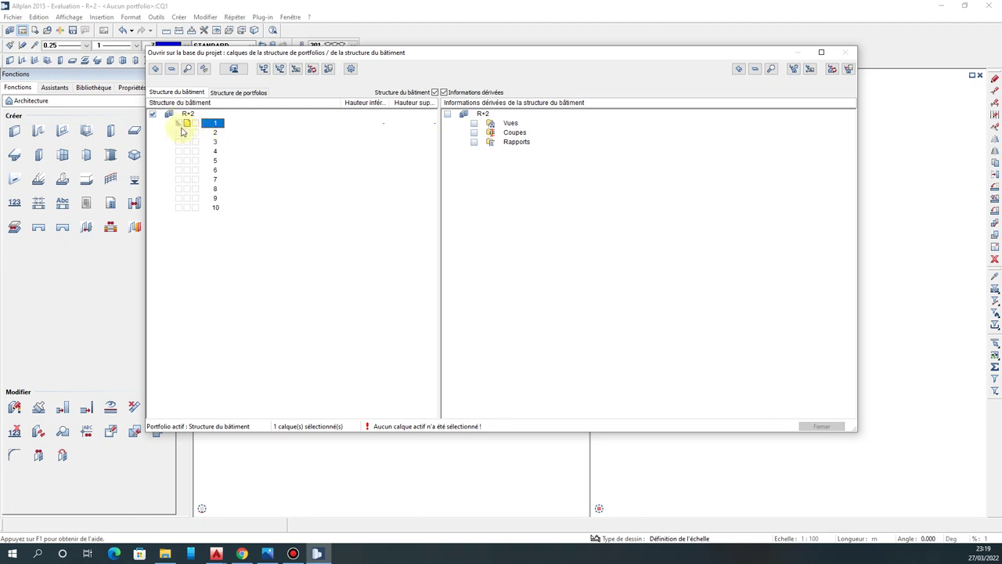
drag(180, 124, 193, 152)
Open the reference plane manager (Gestionnaire de plans de référence) and start a new model named R+2.
click(234, 70)
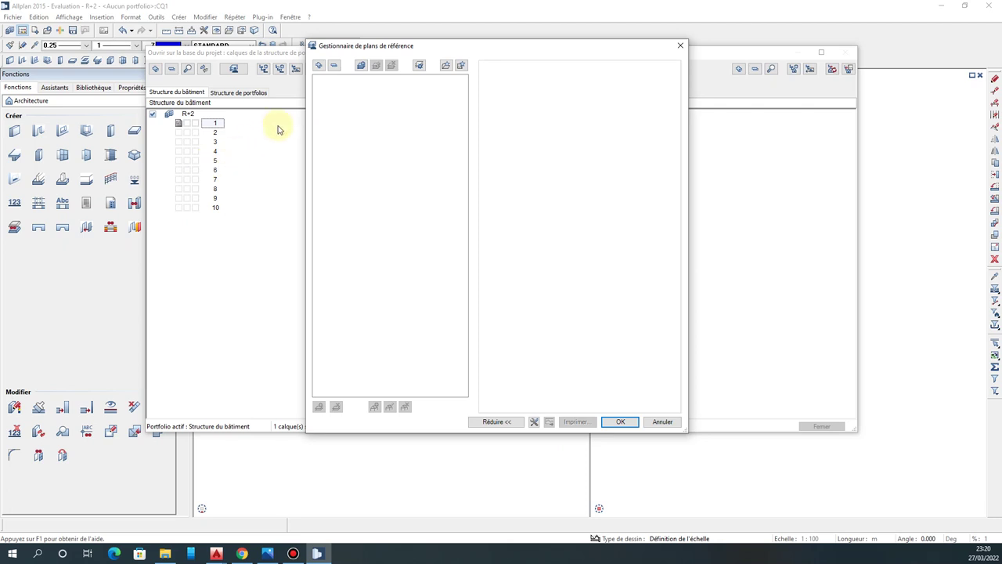
click(361, 65)
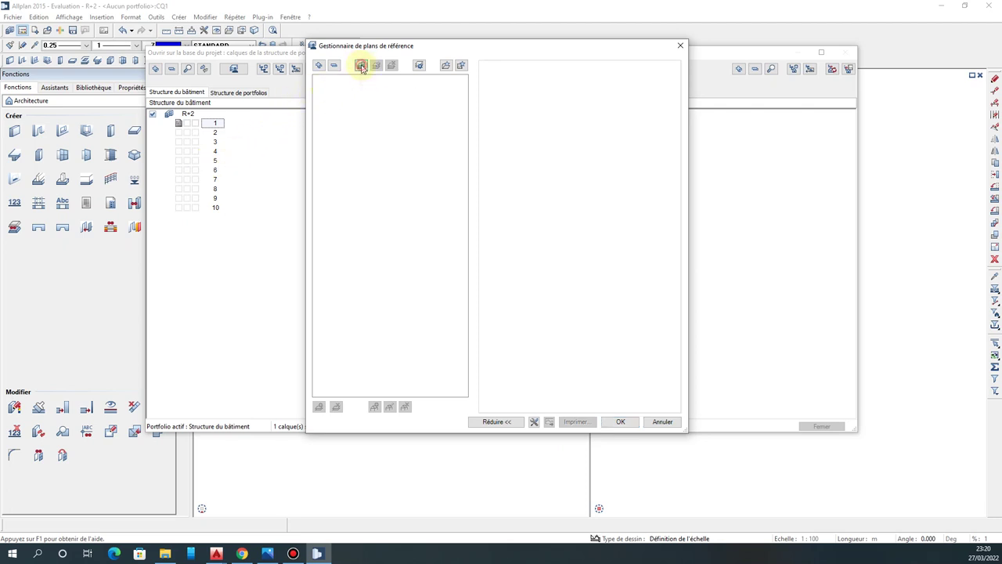
drag(258, 118, 449, 95)
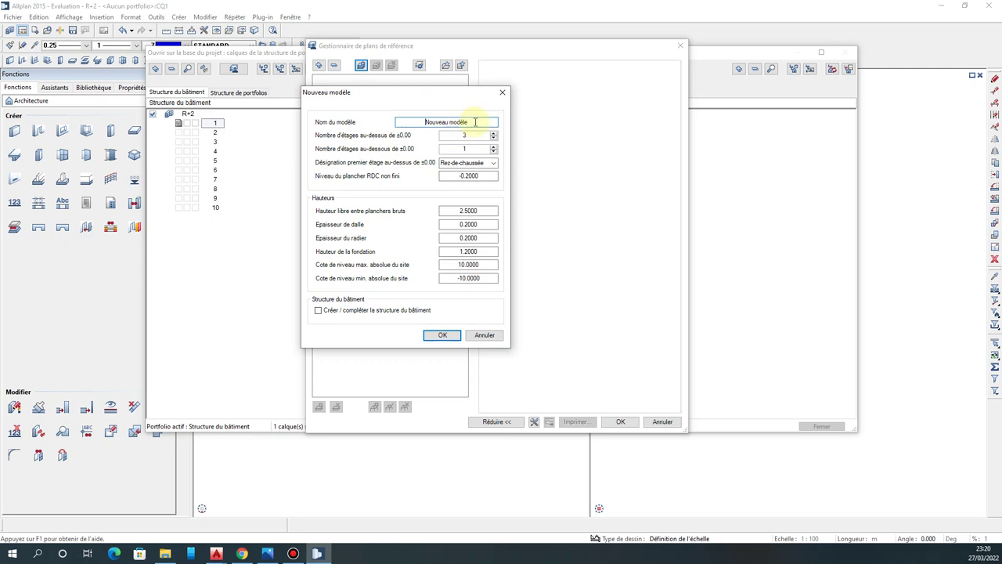
drag(476, 122, 372, 134)
text(R)
Set the model to 3 storeys above and 0 below ±0.00, with the unfinished ground floor level at -0.2000.
click(447, 134)
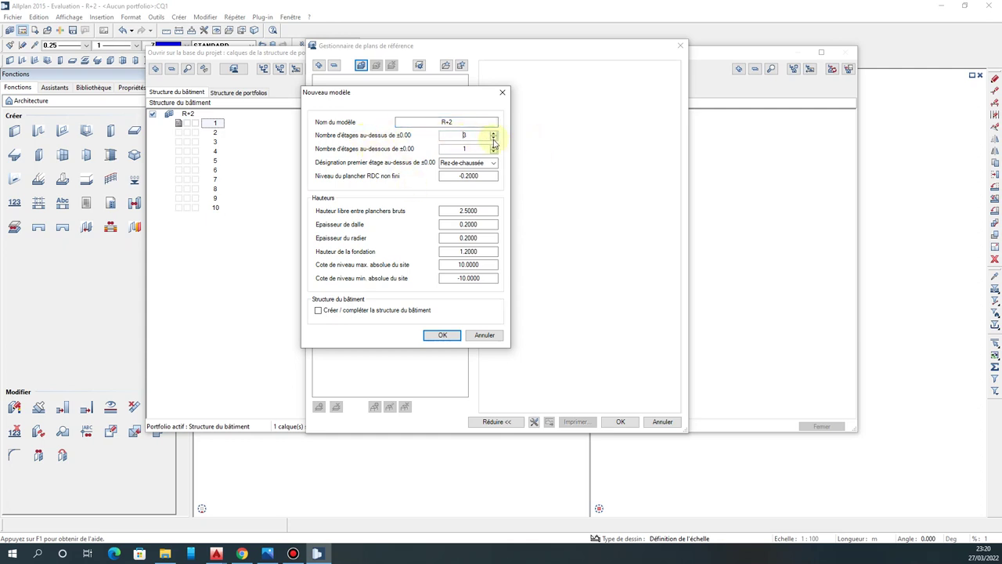
double_click(474, 135)
key(Tab)
double_click(455, 150)
text(0)
click(458, 176)
key(Delete)
text(-)
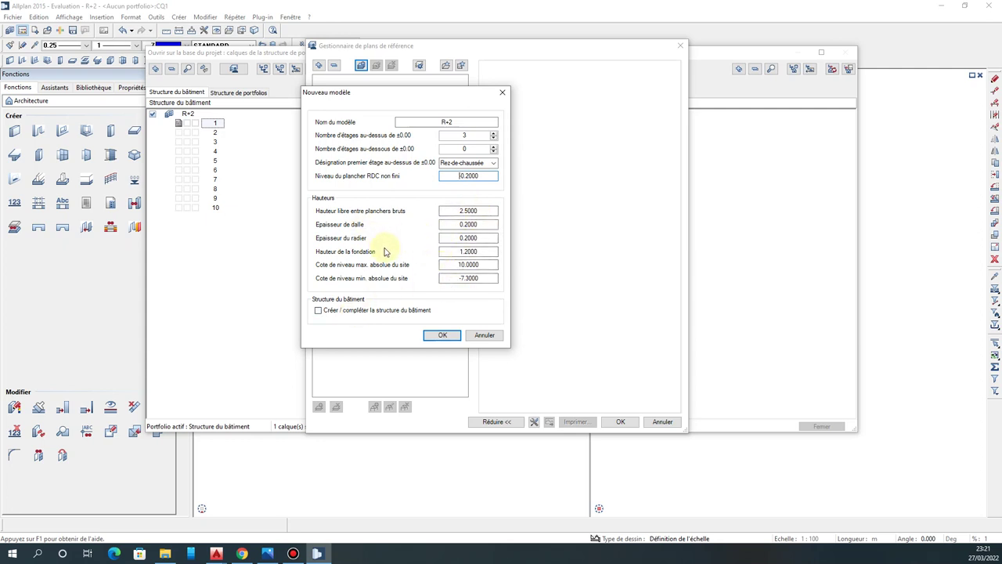
text(-)
Create the building structure along with the model, adding 5 views starting at drawing file 1000 and 5 sections starting at 2000.
click(326, 311)
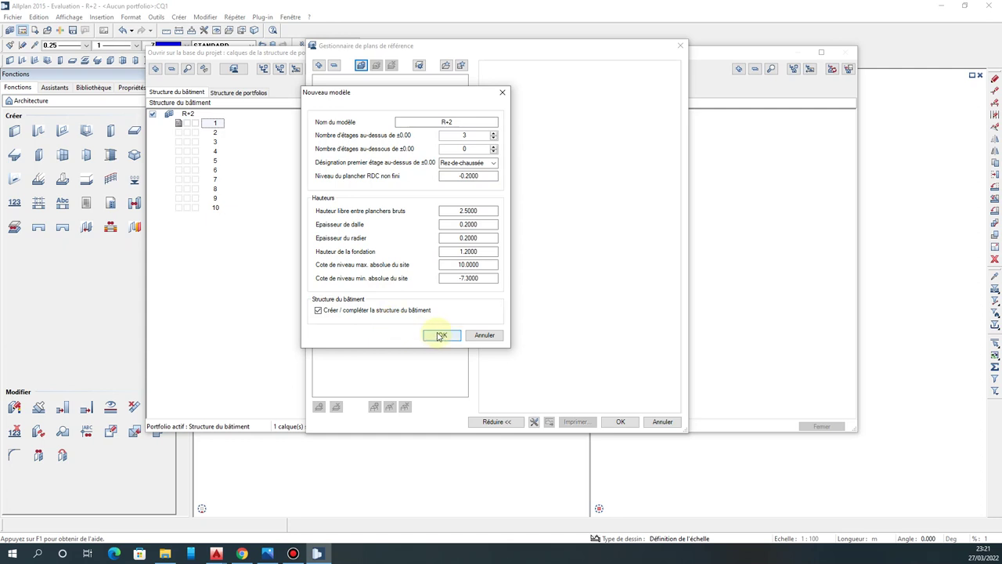
click(436, 335)
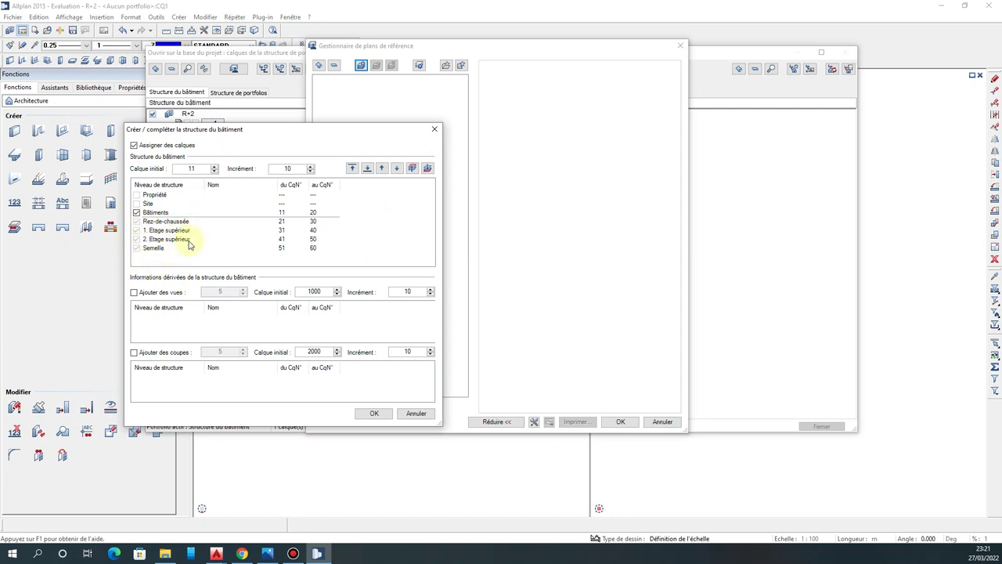
click(186, 172)
click(144, 295)
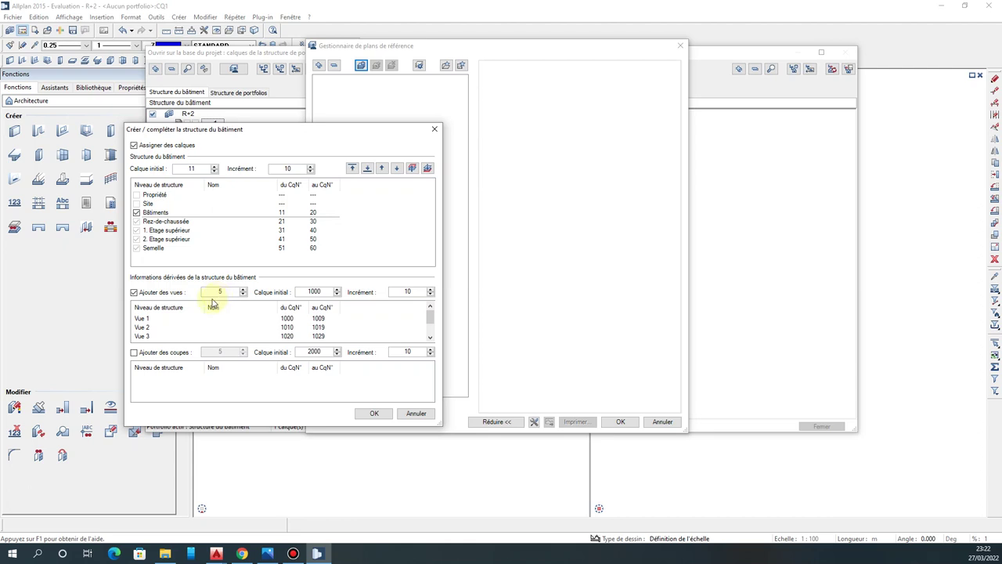
click(142, 357)
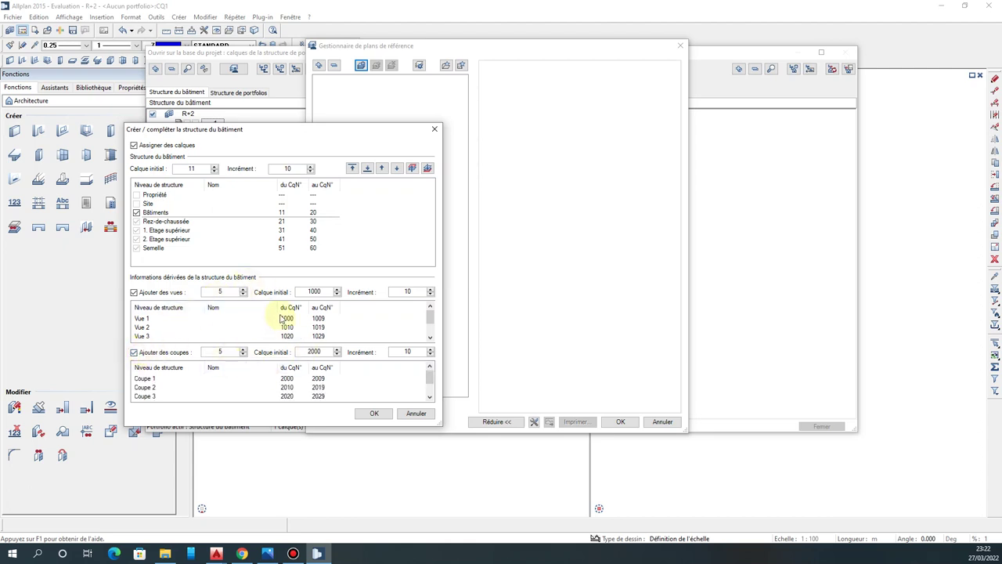
click(383, 407)
Set the distance between the footing's lower level (Niveau inf. S) and the site's lower level to 0.
scroll(588, 157, down, 5)
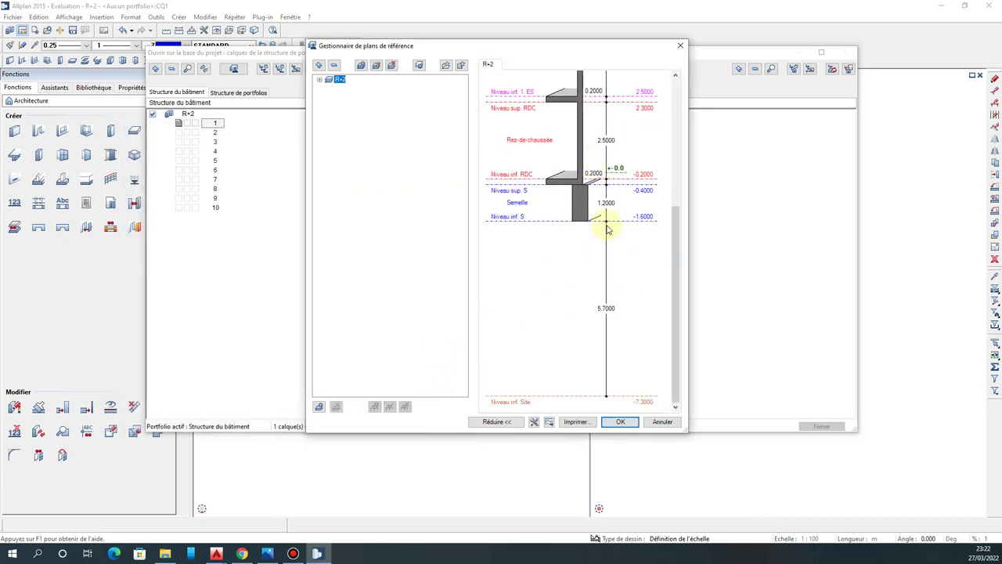
scroll(586, 141, up, 5)
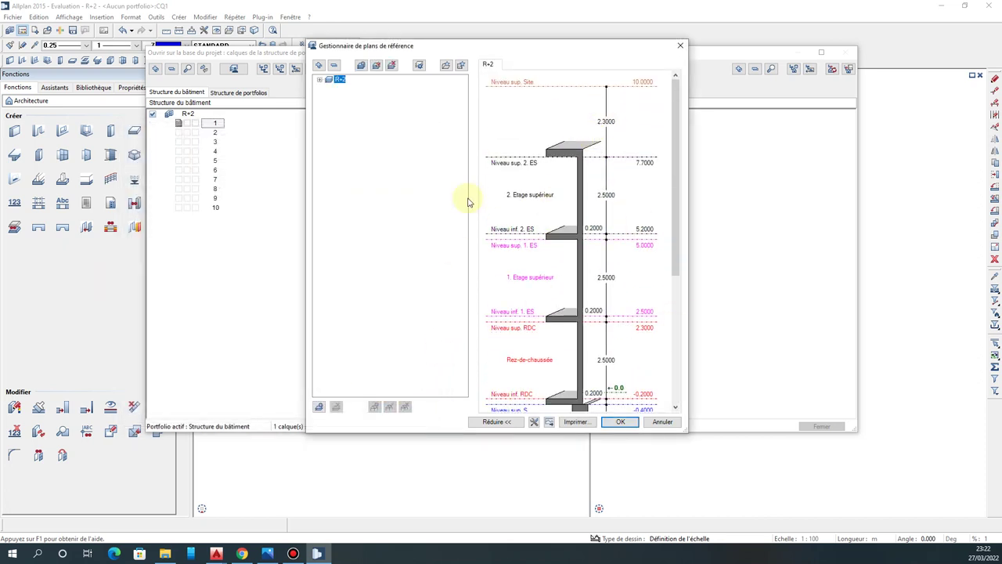
scroll(552, 121, down, 5)
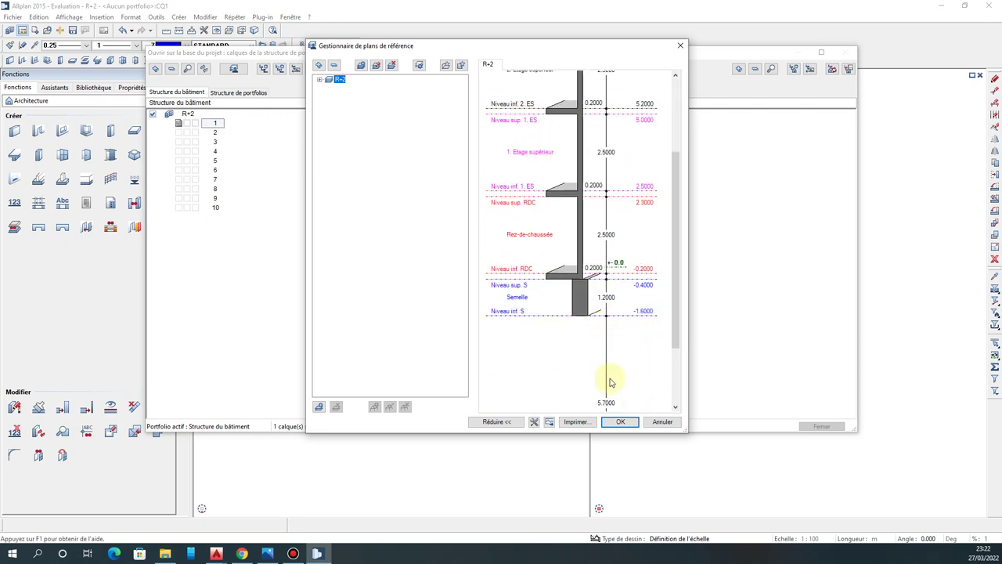
double_click(605, 404)
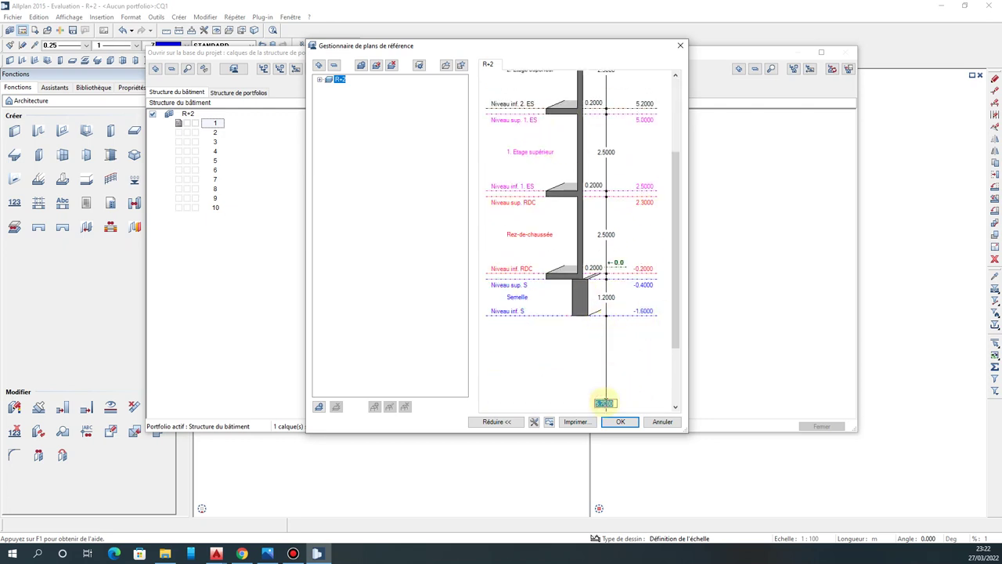
text(0)
key(Return)
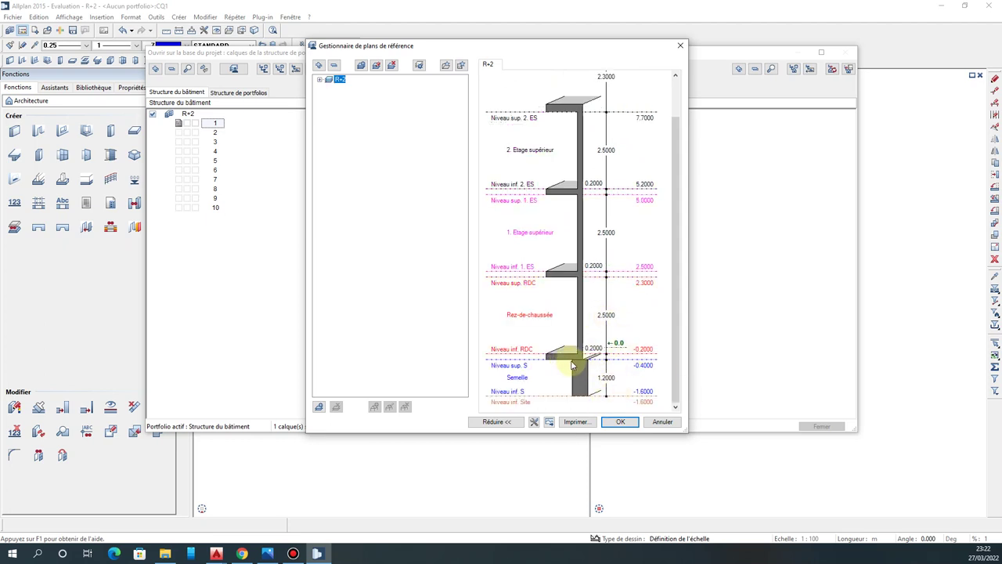
Set the clear height of the second upper floor (2. Etage supérieur) to 2.8000.
double_click(604, 151)
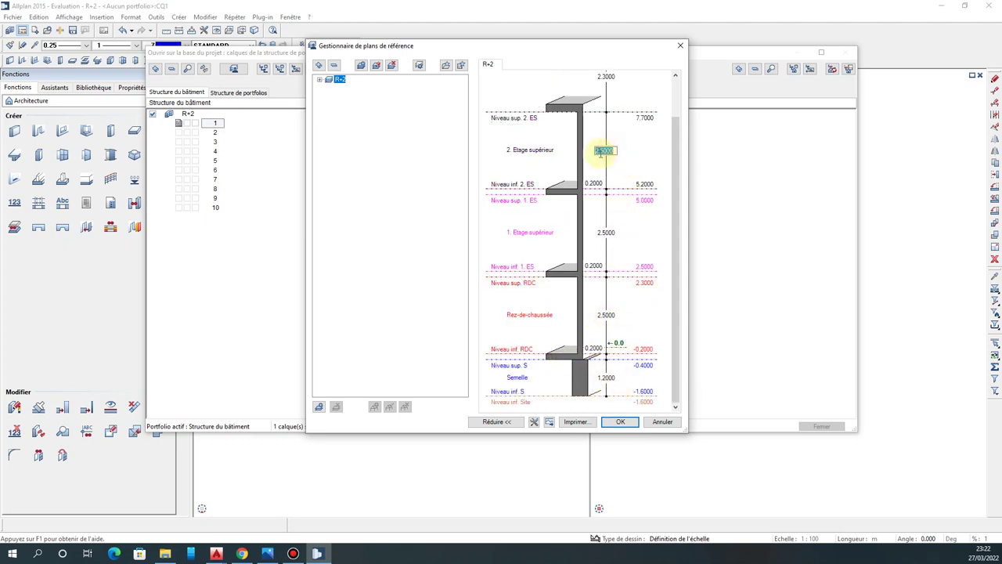
text(2)
key(Return)
click(59, 153)
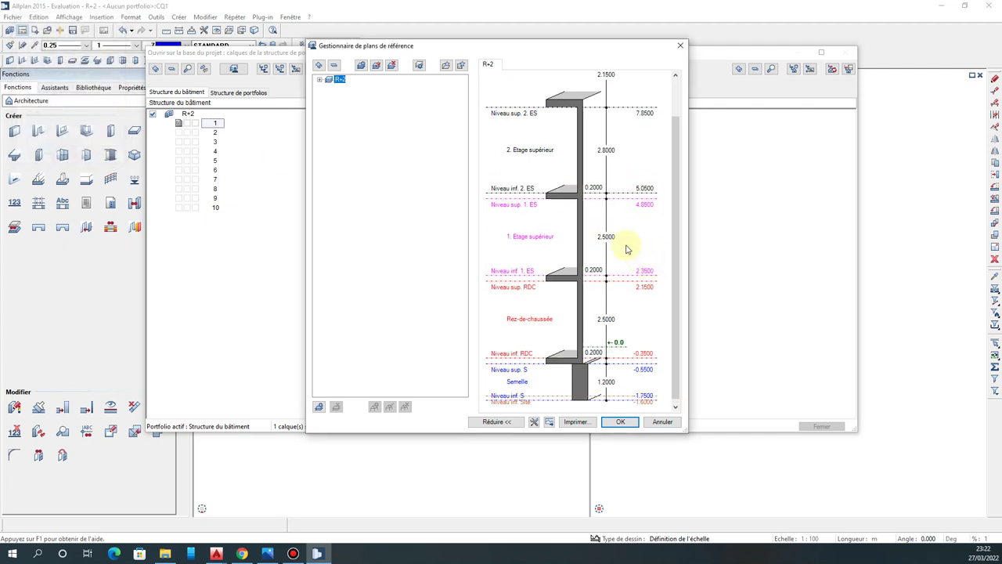
Set the clear height of the first upper floor (1. Etage supérieur) to 2.8000 and apply the plane height adjustment.
double_click(607, 236)
text(2)
key(Return)
click(61, 154)
Set the clear height of the ground floor (Rez-de-chaussée) to 2.8000 and apply the plane height adjustment.
click(605, 323)
text(2.80)
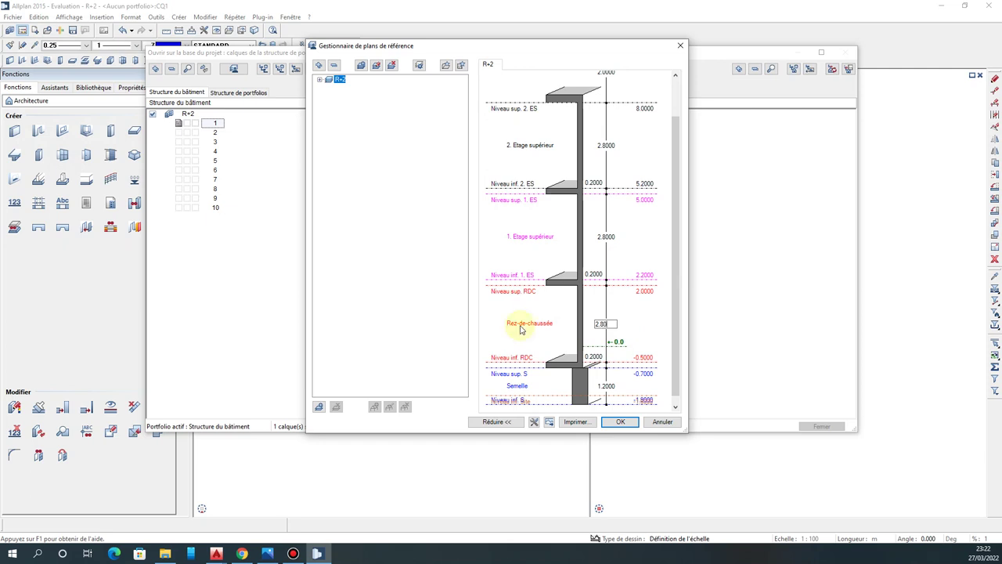
key(Return)
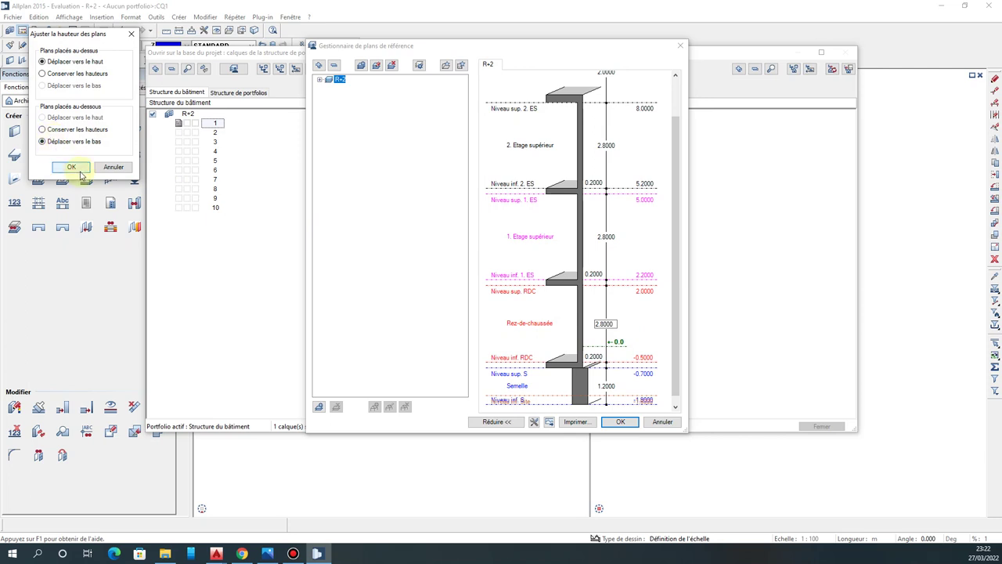
click(71, 167)
Set the distance between the ground floor's lower level (Niveau inf. RDC) and the footing's upper level (Niveau sup. S) to 0.
scroll(556, 322, down, 1)
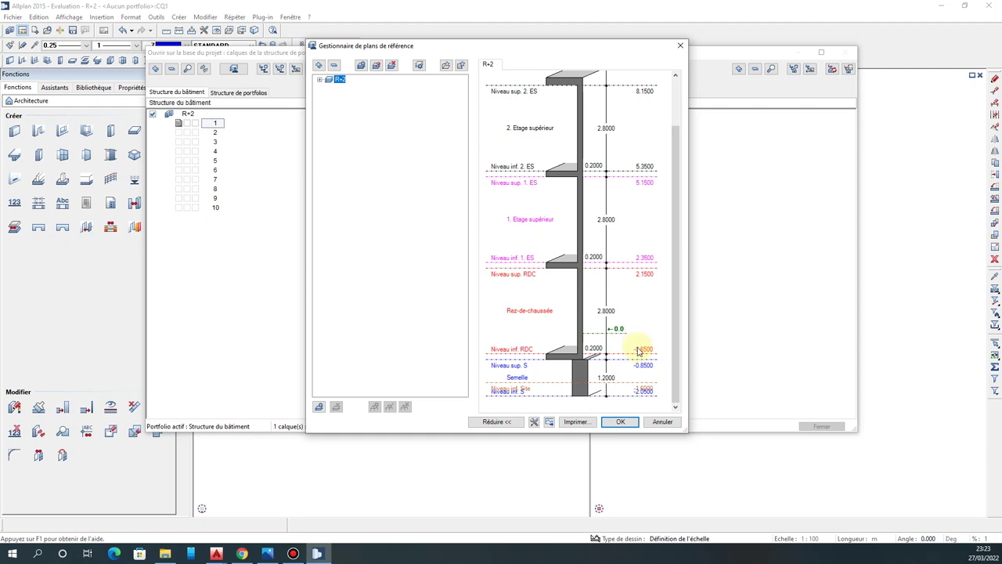
double_click(593, 348)
text(0)
key(Return)
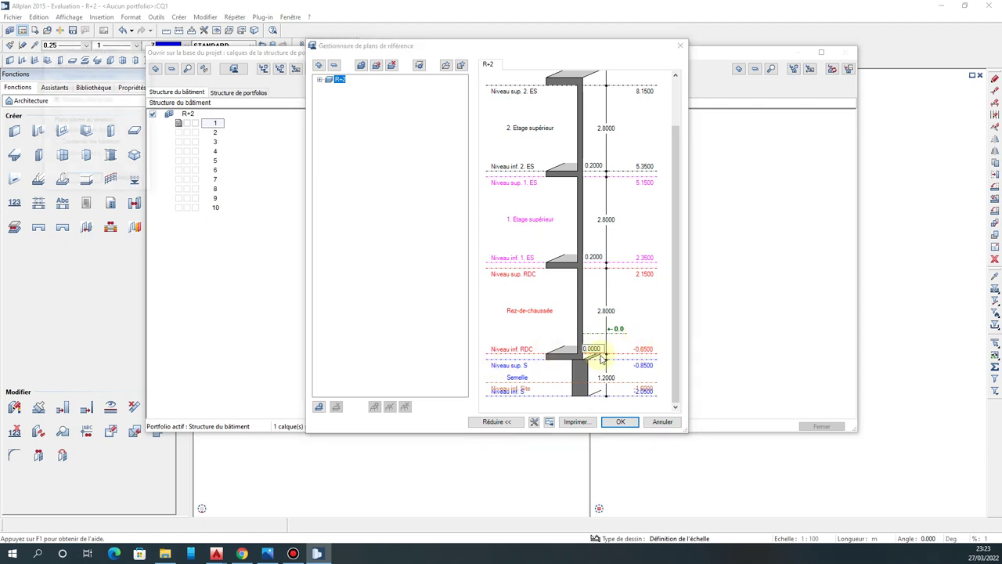
click(86, 181)
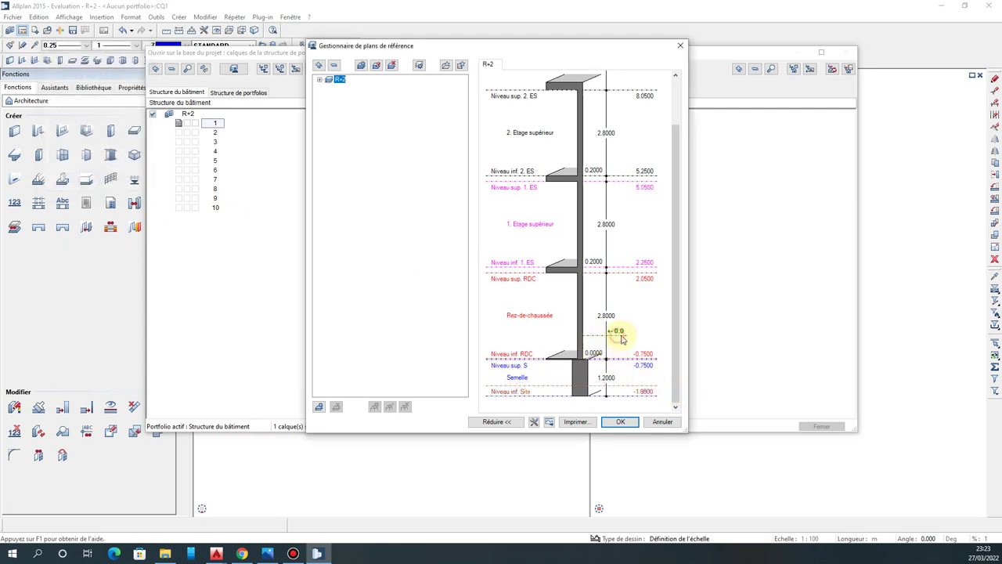
Set the elevation of the ground floor's lower level (Niveau inf. RDC) to 0.0000 and apply the plane height adjustment.
double_click(643, 353)
text(00)
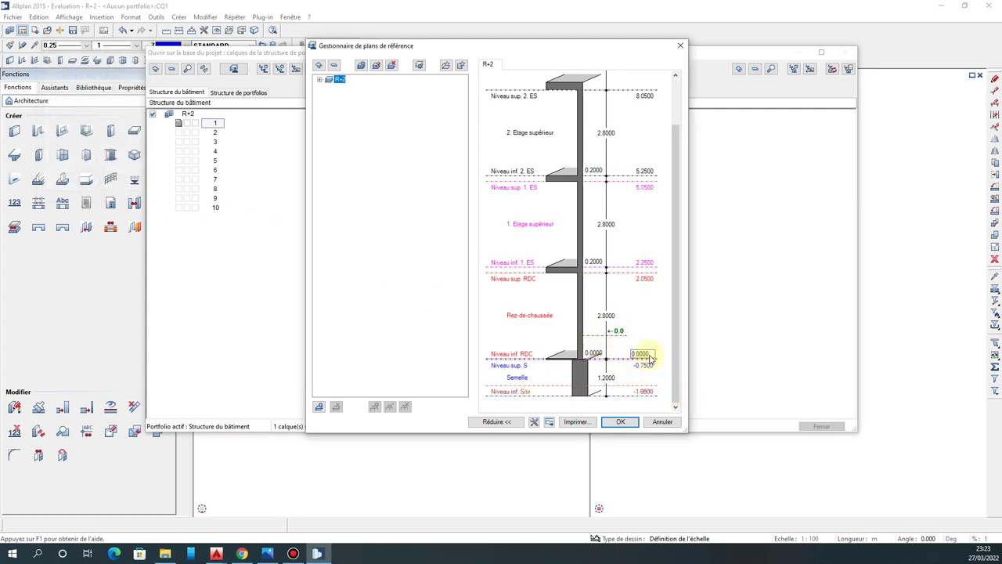
key(Return)
click(91, 195)
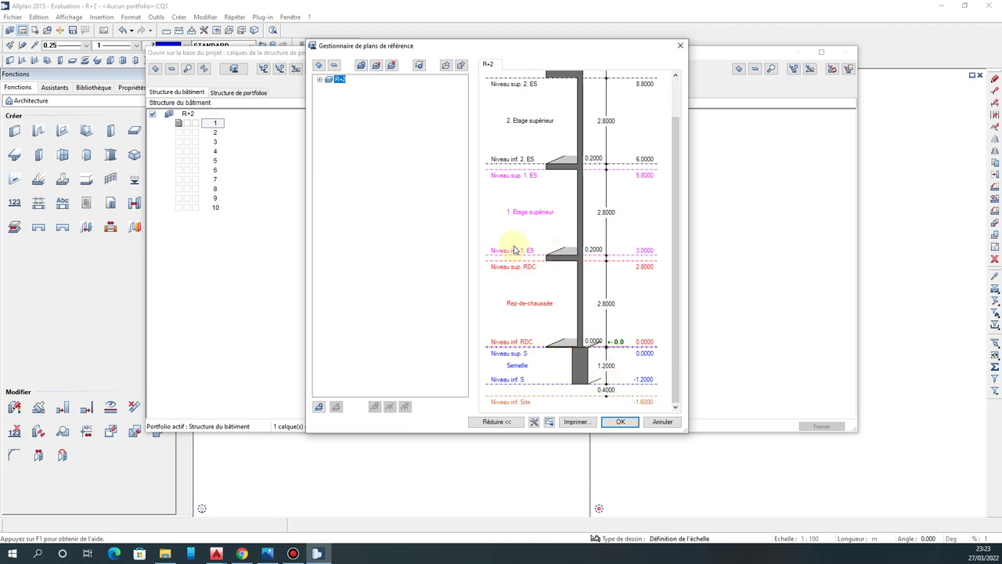
Set the distance between the second upper floor's upper level and the site's upper level to 0, and accept the reference plane model.
scroll(524, 245, up, 2)
click(605, 104)
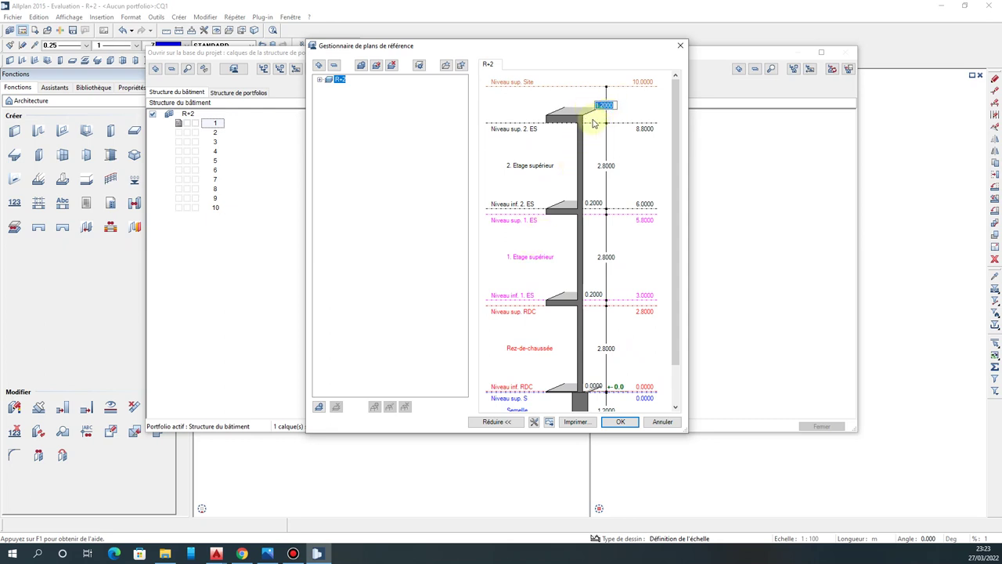
text(0)
key(Return)
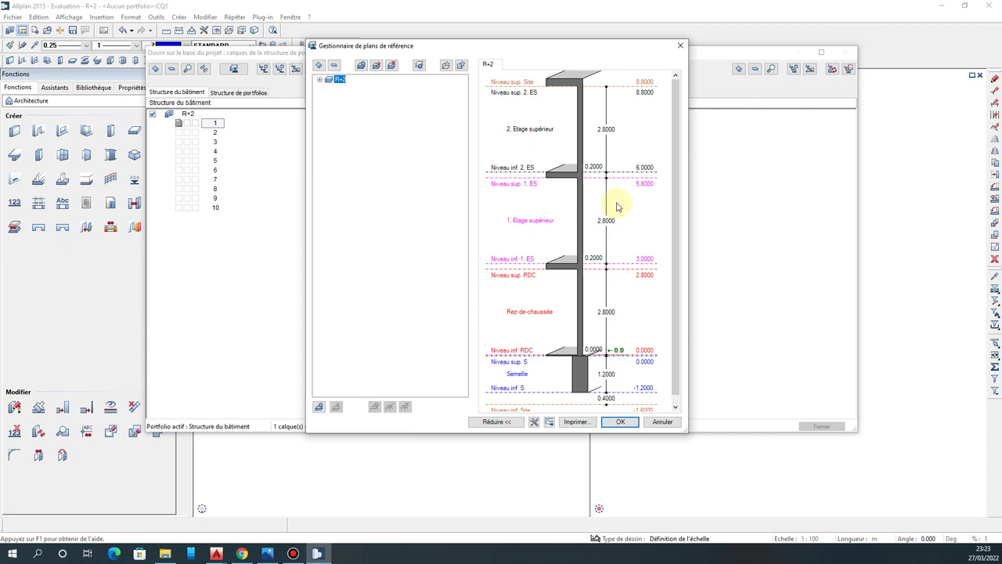
click(619, 423)
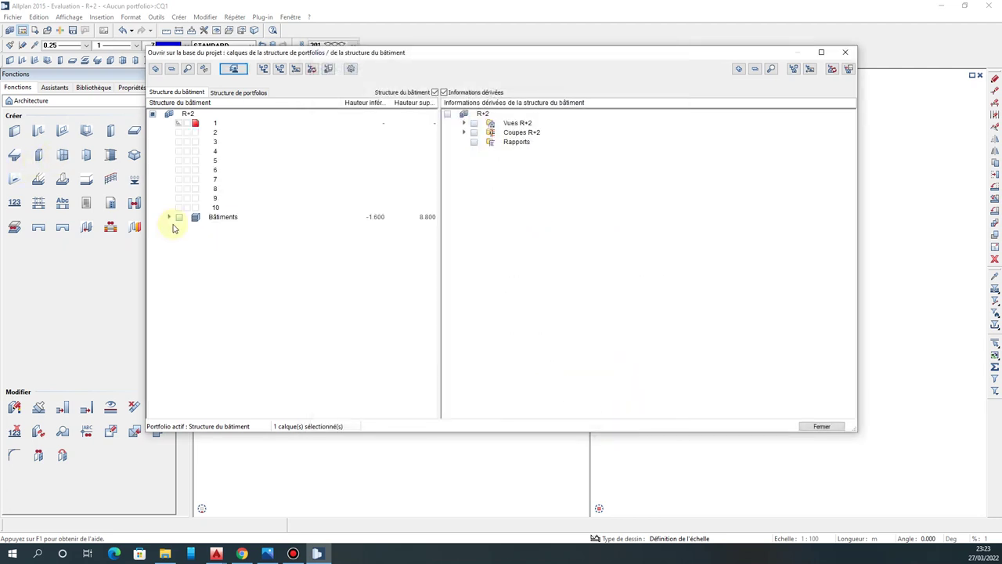
Expand the Bâtiments structure and examine the drawing files and heights assigned to the ground, first and second upper floors.
click(169, 218)
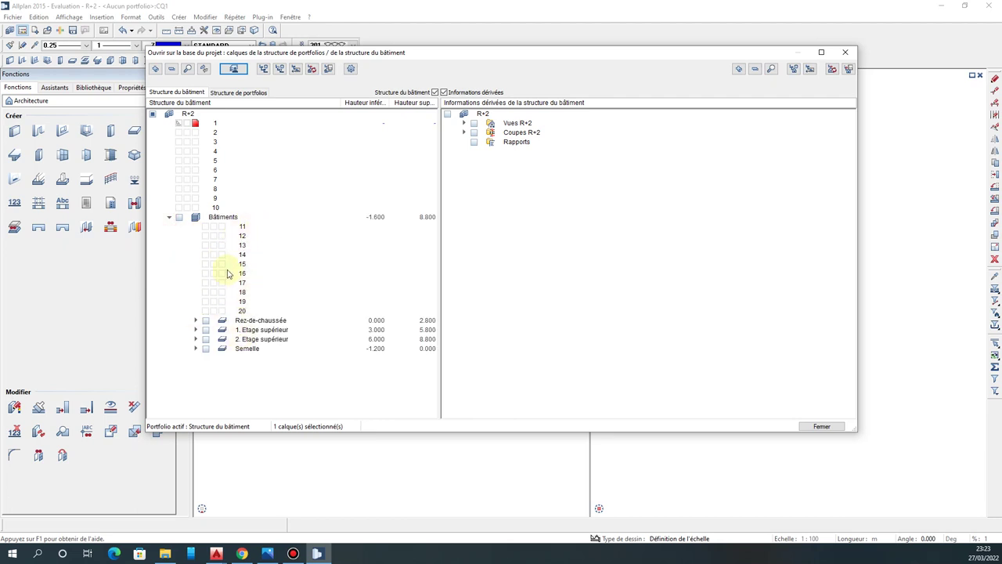
click(196, 321)
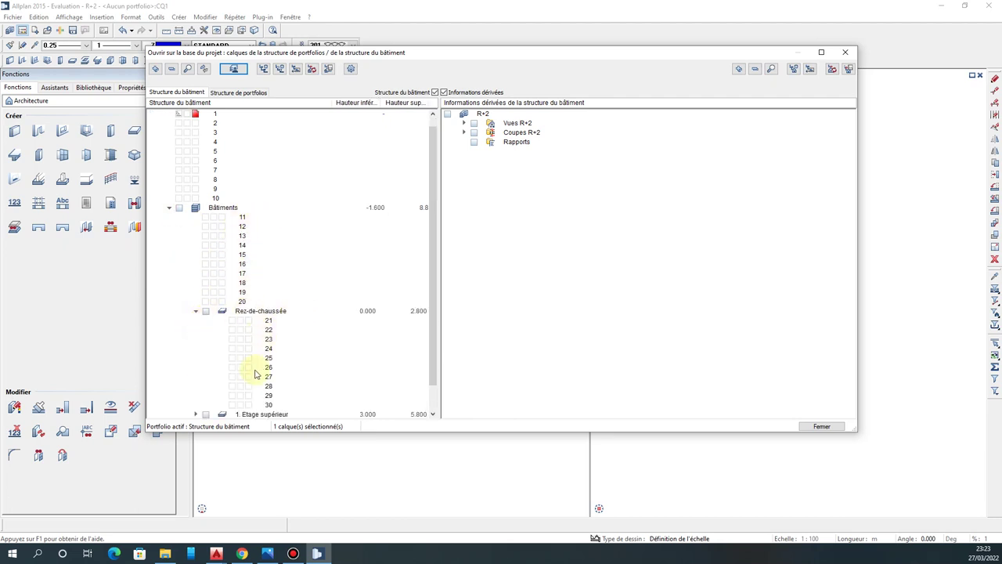
click(195, 386)
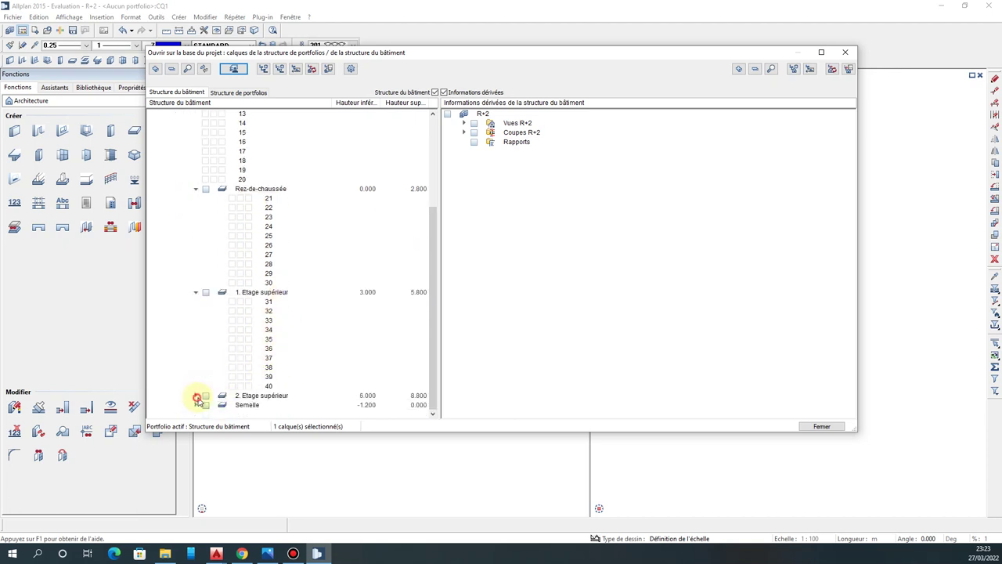
click(196, 396)
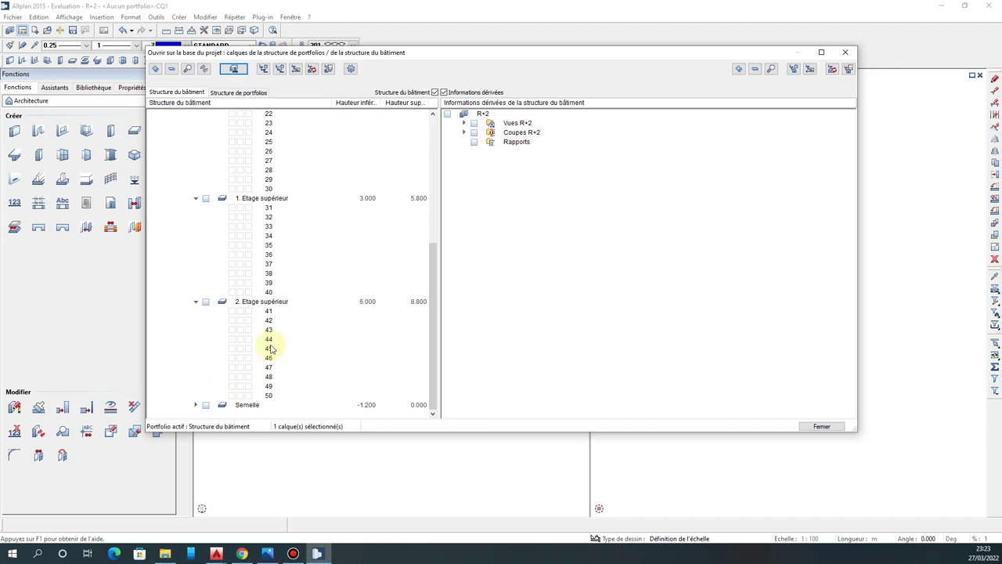
scroll(270, 344, up, 2)
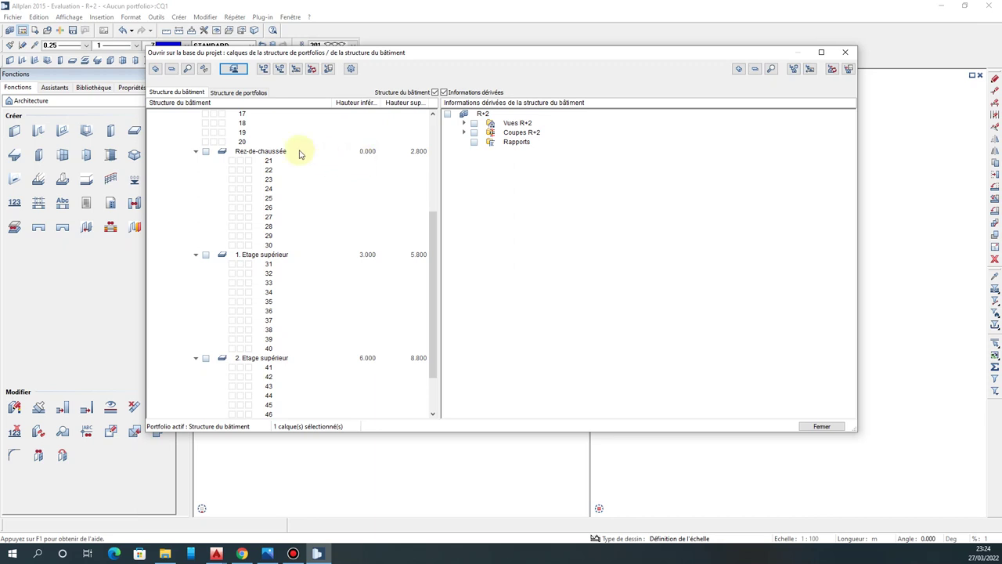
right_click(270, 153)
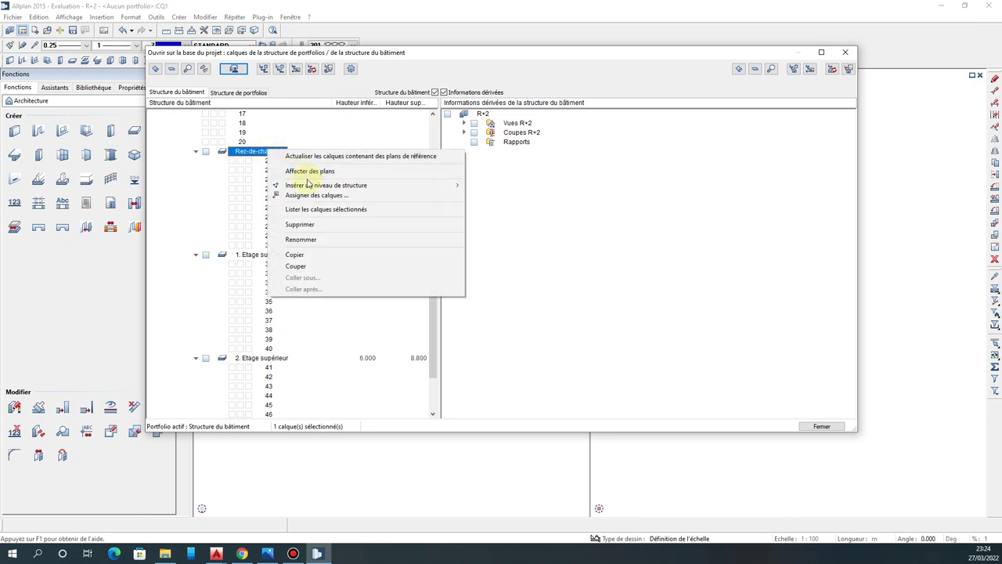
click(249, 172)
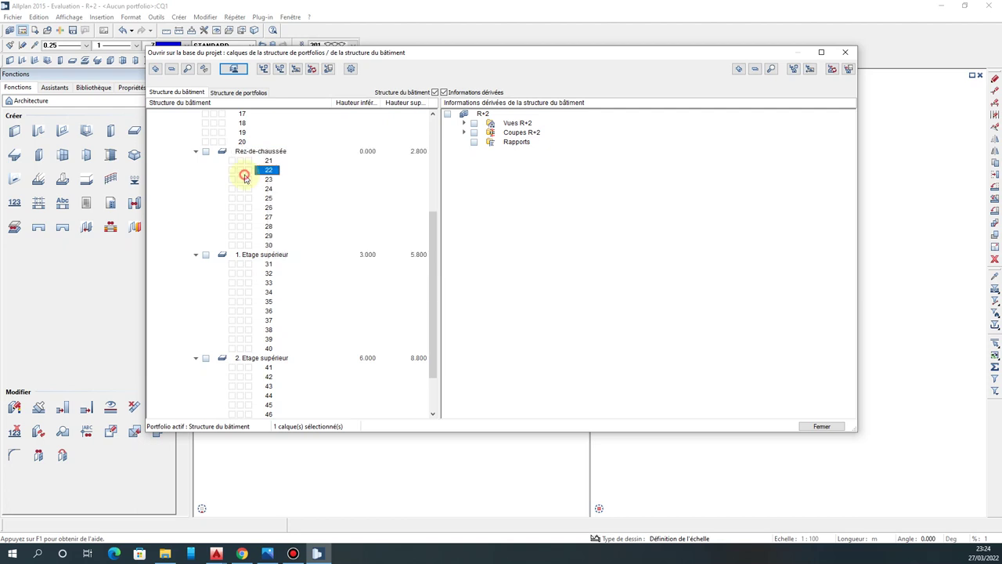
click(256, 182)
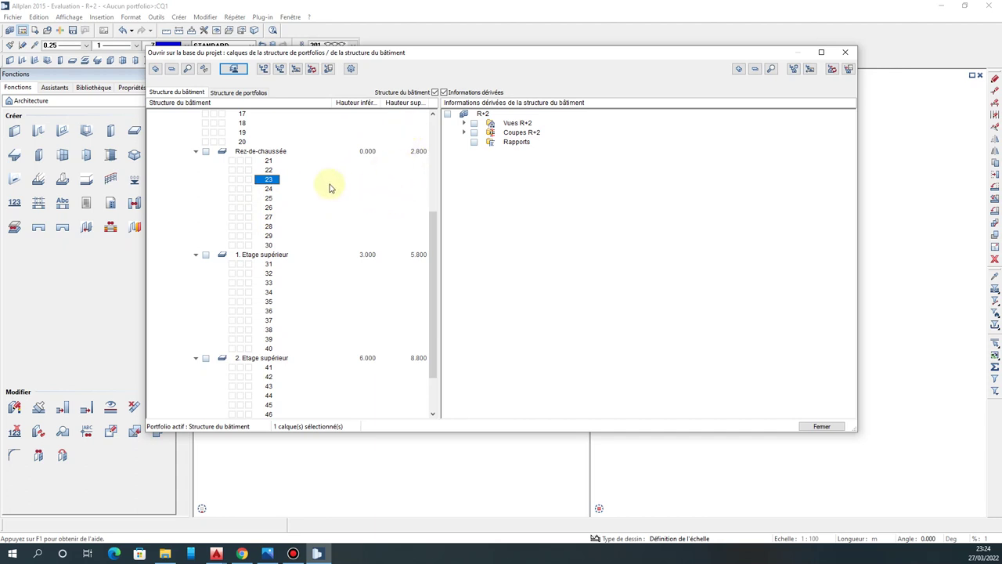
click(269, 179)
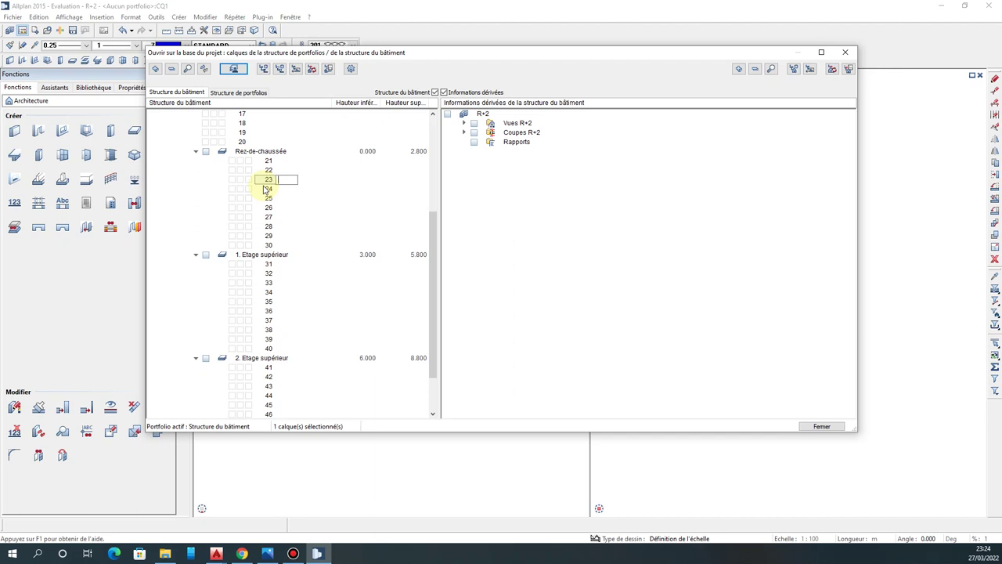
key(Return)
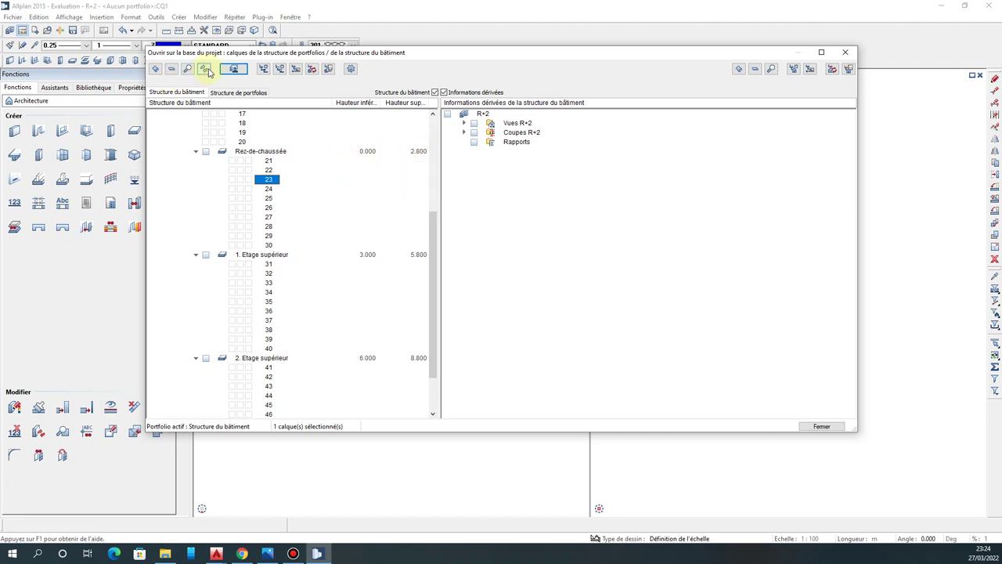
Set the first upper floor's clear height to 1.7000 in the reference plane manager and apply the changed heights to the building structure.
click(233, 69)
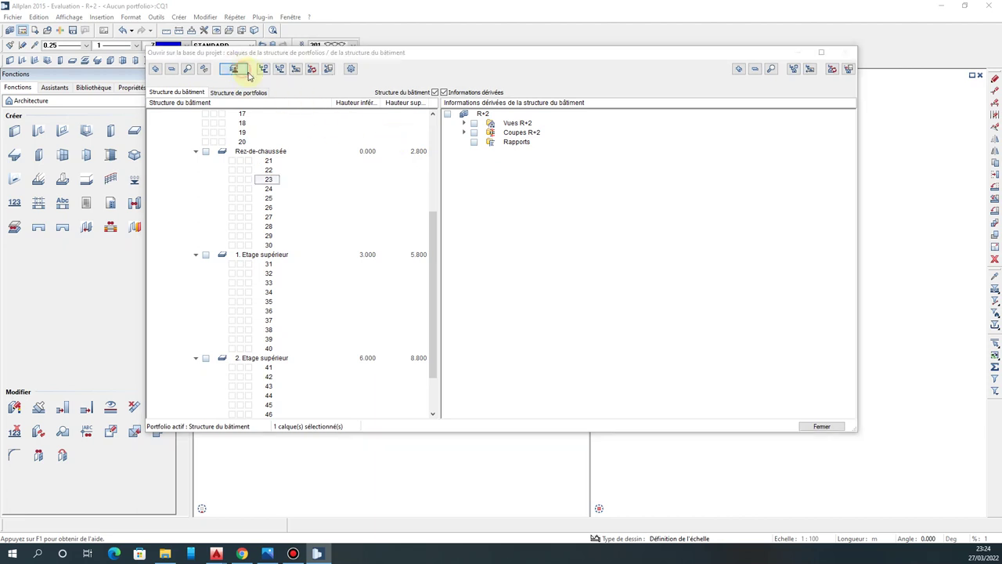
click(608, 221)
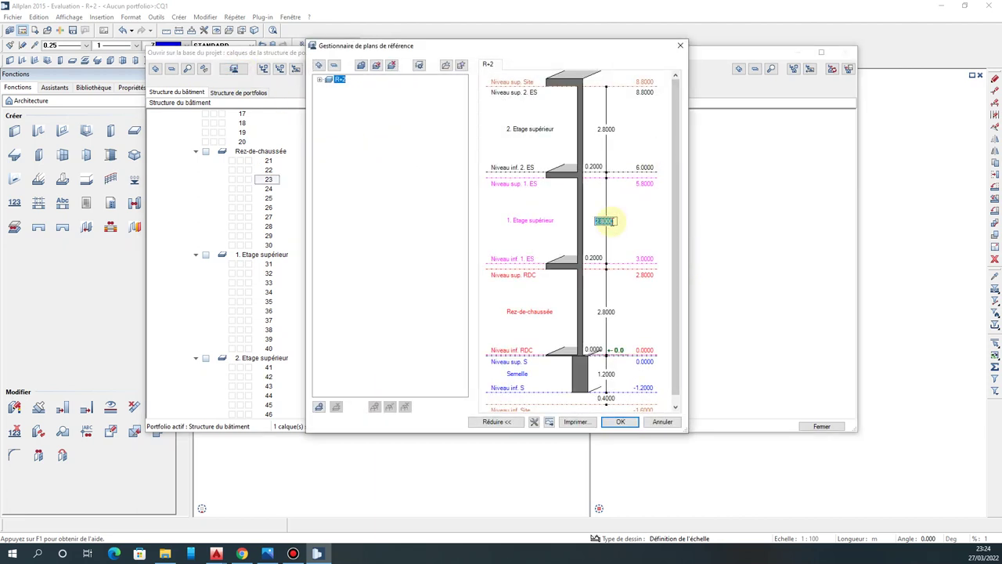
text(1)
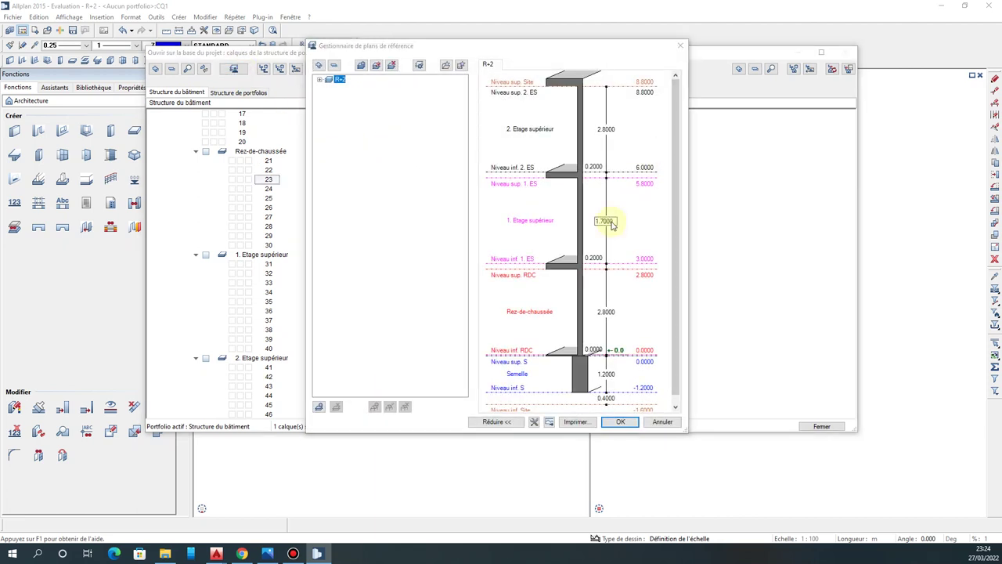
text(.700)
key(Return)
click(126, 221)
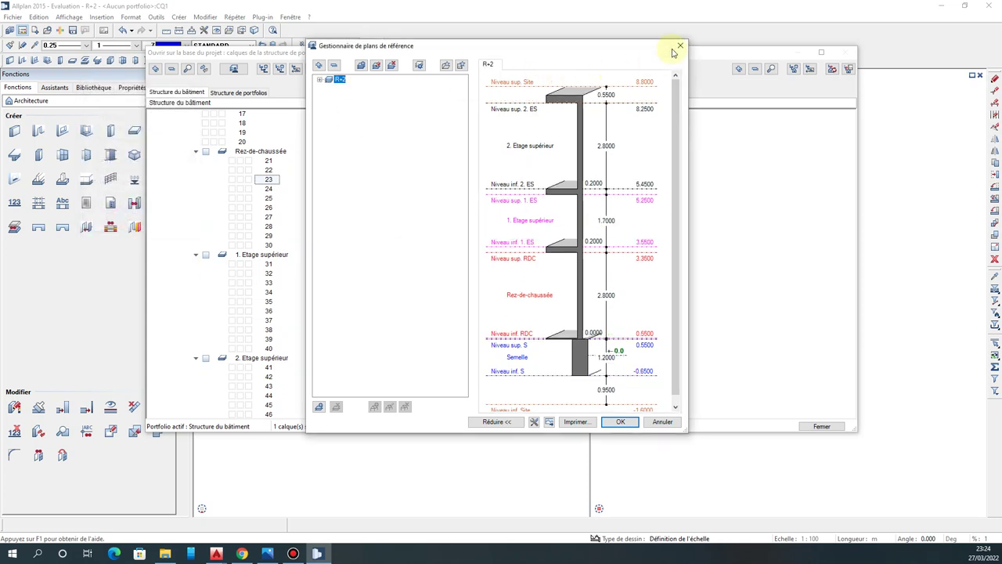
click(207, 255)
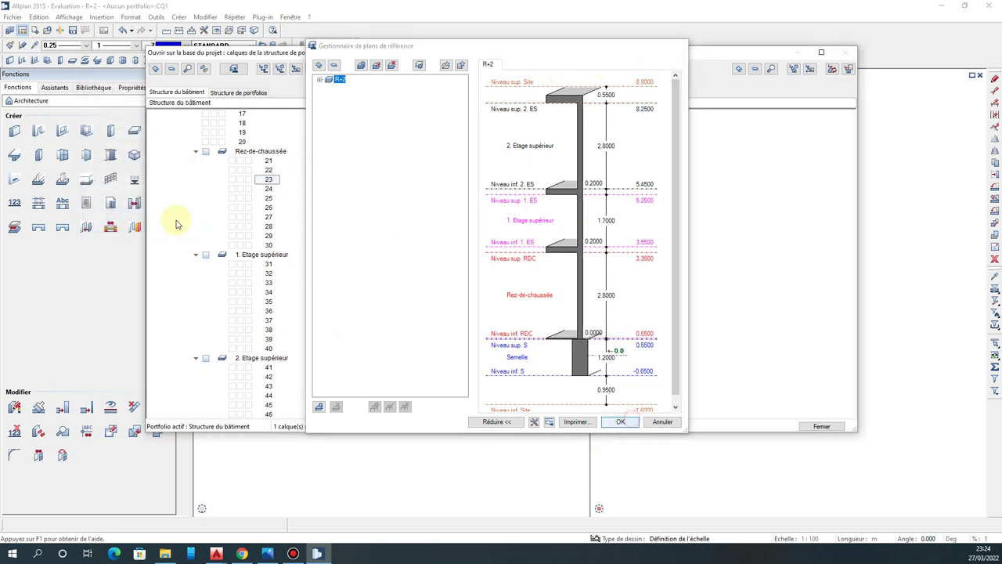
click(265, 206)
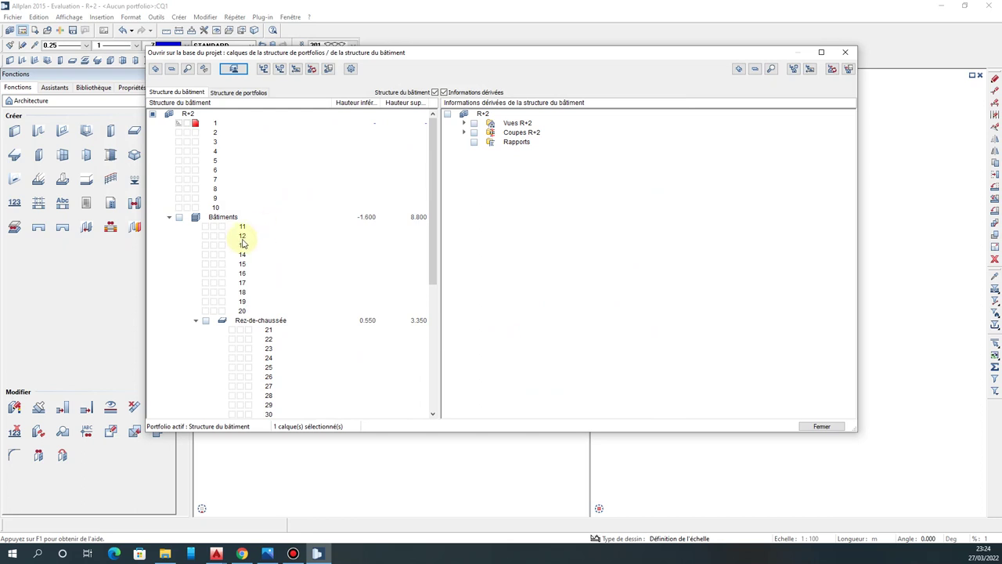
Review the updated floor heights in the building structure, and close it with the modifications saved.
scroll(259, 252, down, 1)
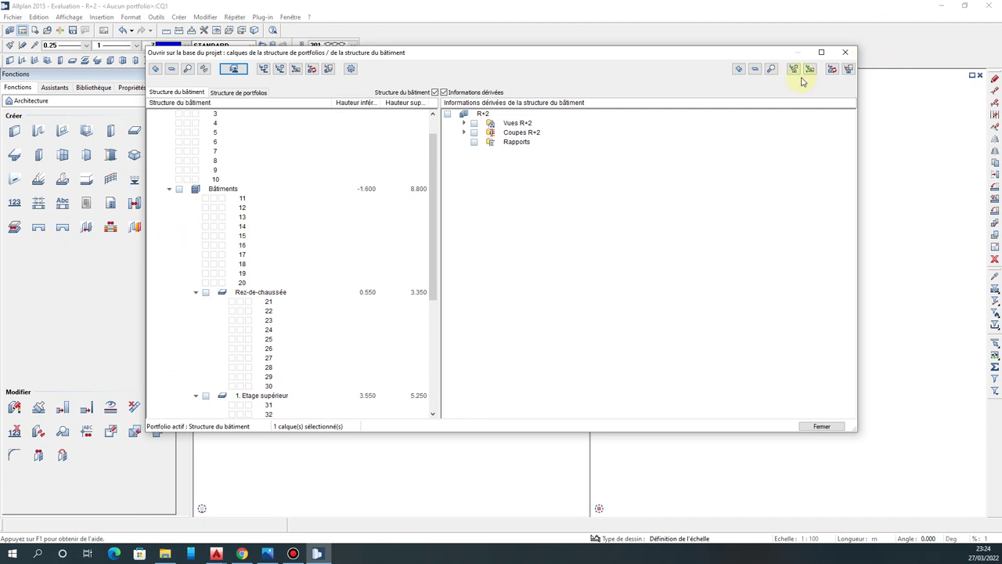
scroll(235, 180, up, 1)
click(214, 123)
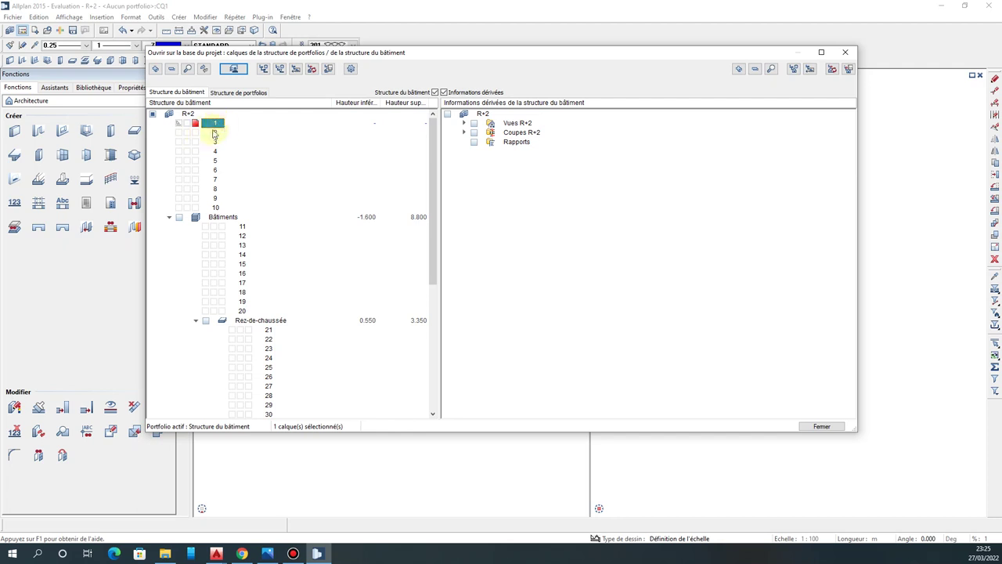
click(854, 53)
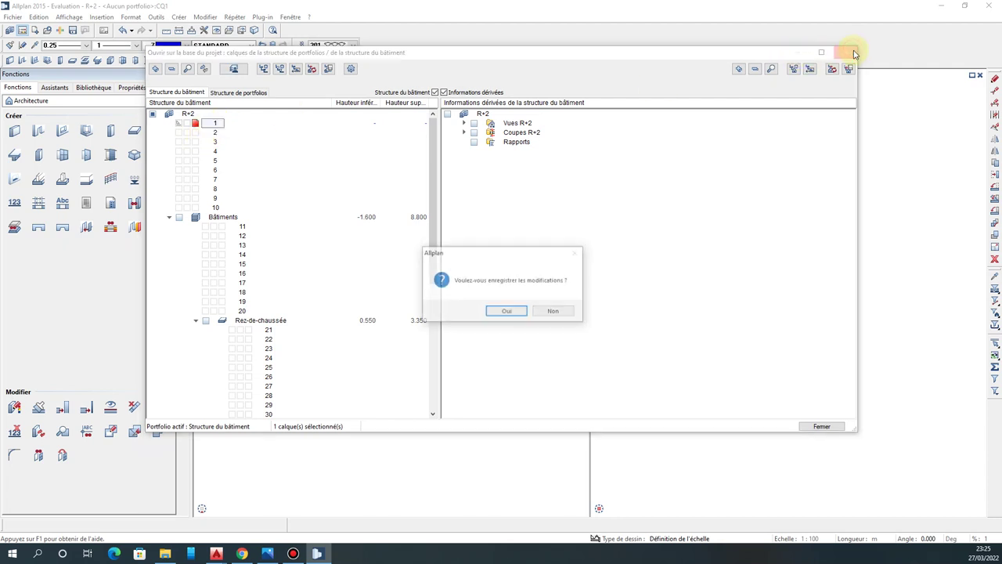
click(501, 314)
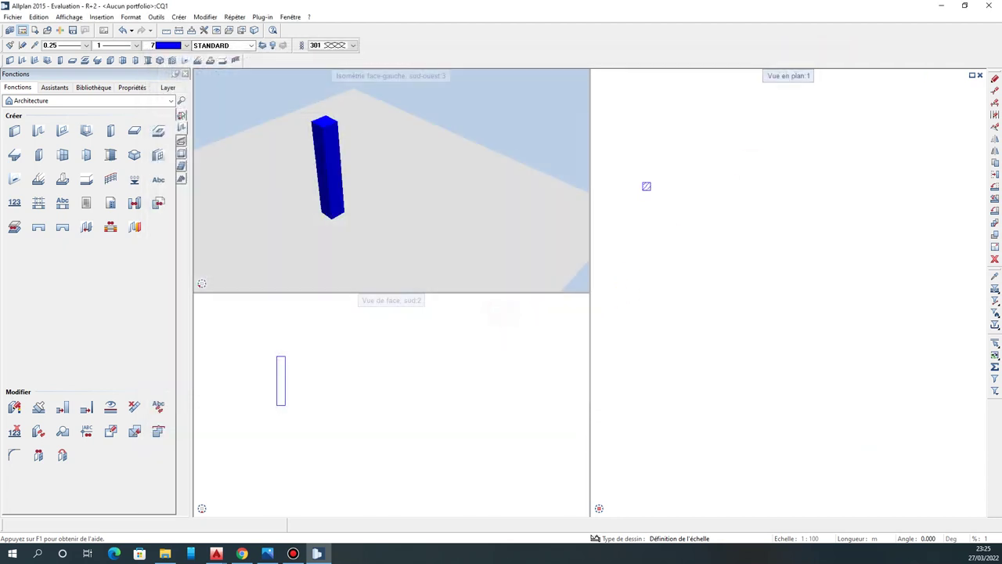
Delete the blue column by enclosing it in a selection window in the plan view.
click(671, 134)
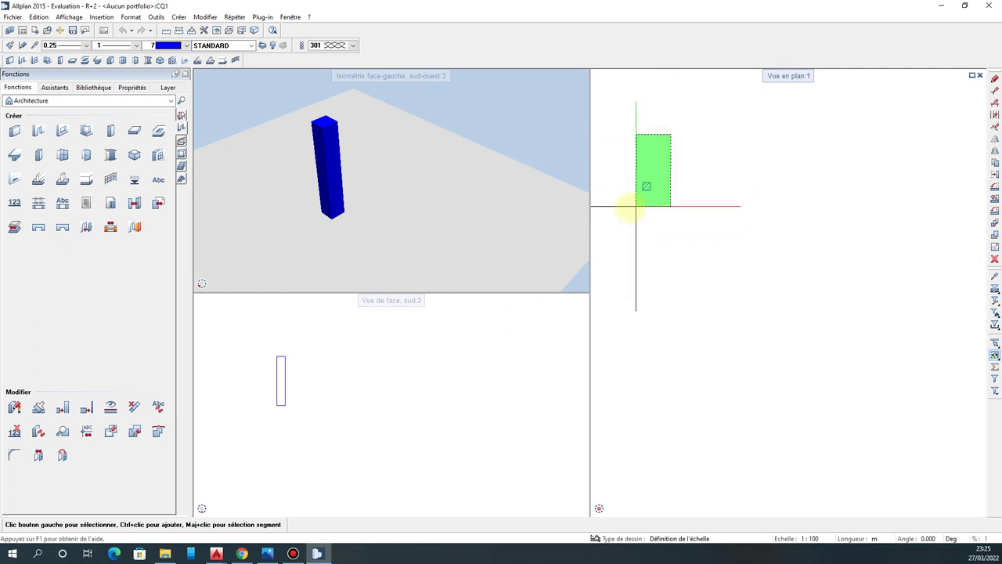
click(635, 206)
key(Delete)
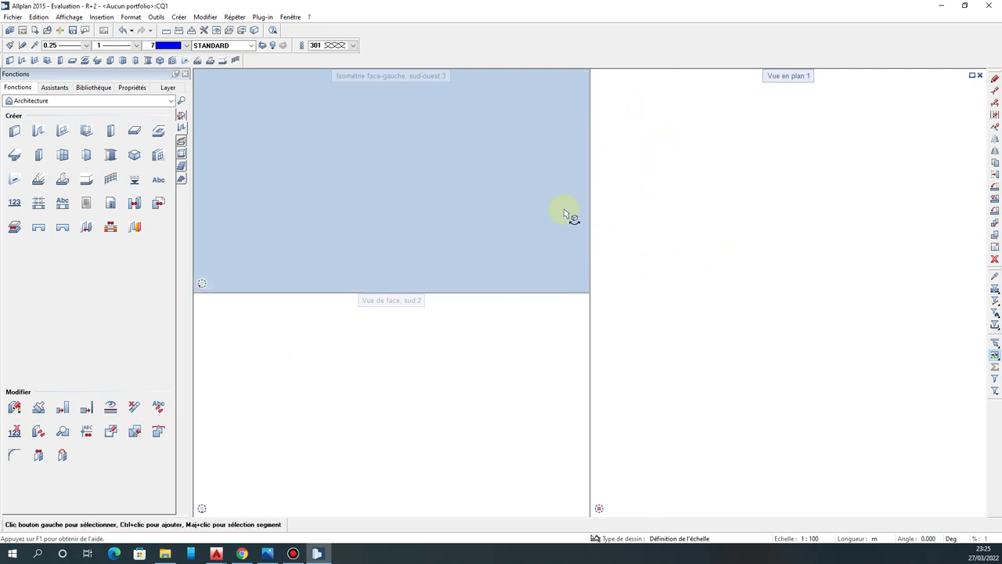
click(13, 17)
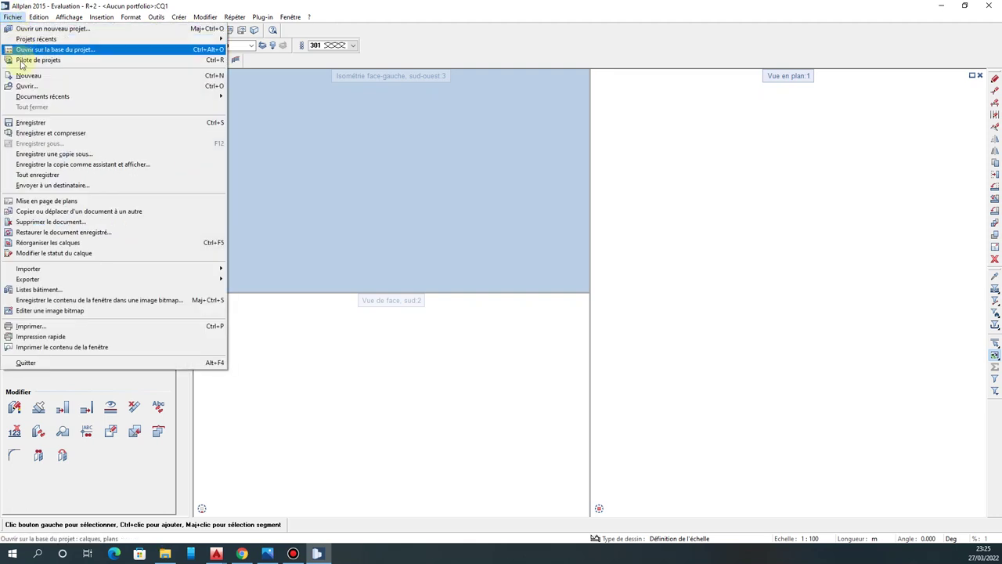
mouse_move(125, 270)
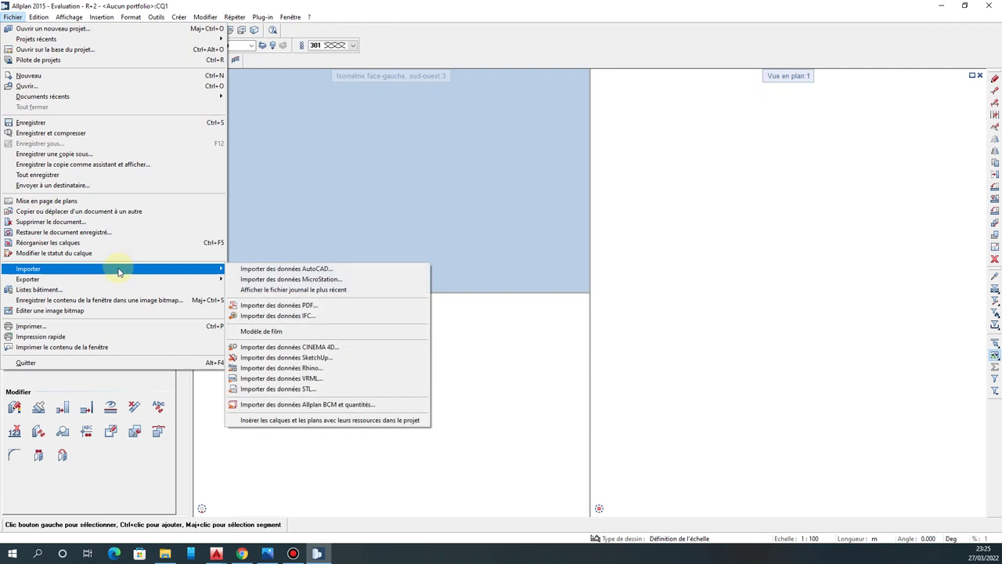
mouse_move(74, 269)
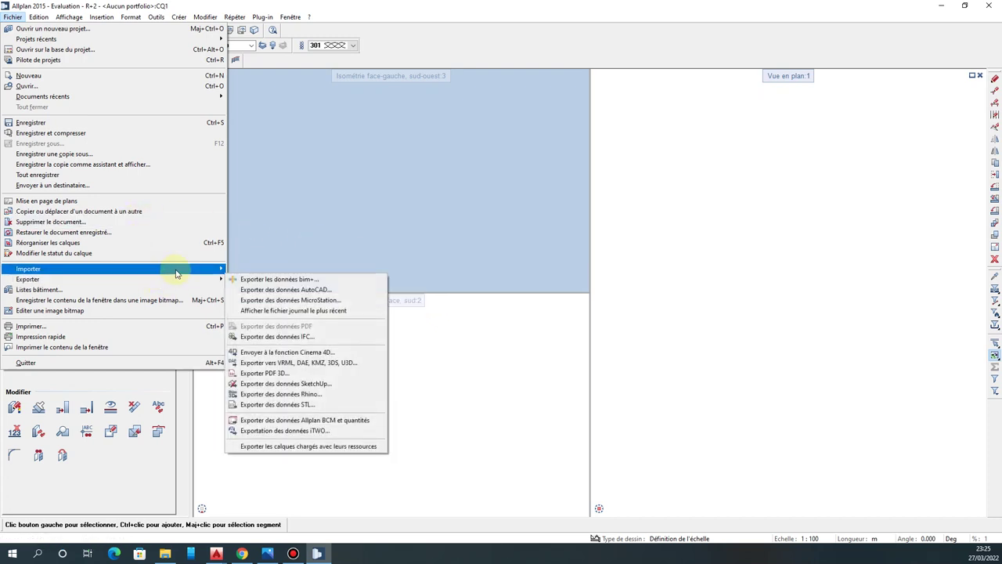
mouse_move(175, 273)
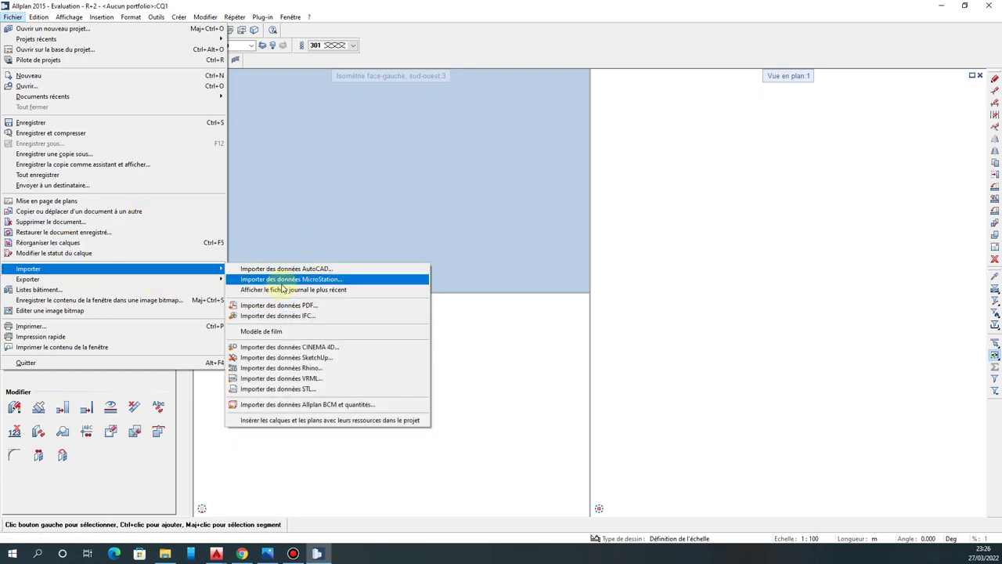
key(Escape)
click(689, 274)
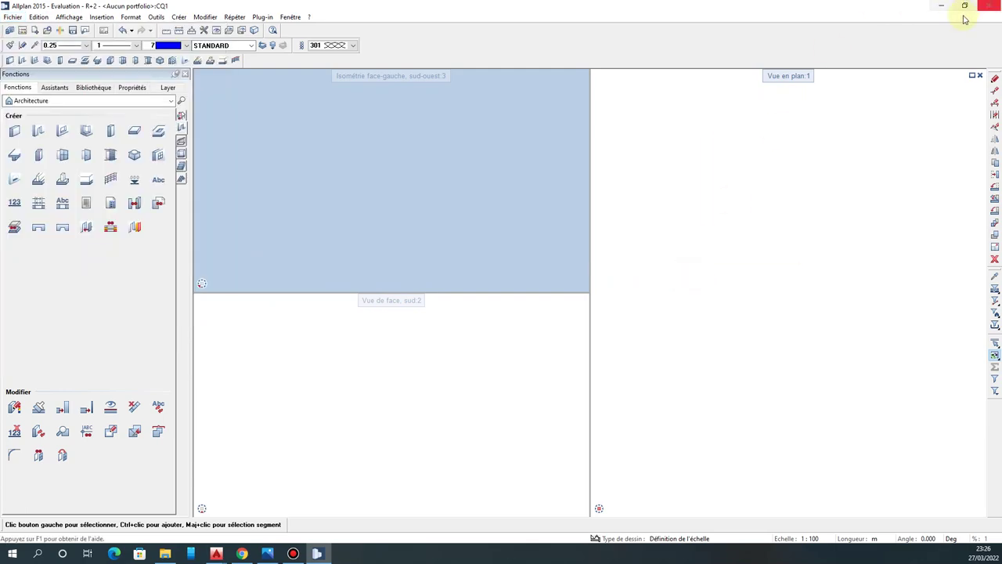
Switch to AutoCAD and bring up the drawing PLANS B.A Lotissement TINGIS, Lot 117 (1).dwg in a maximized window.
click(941, 5)
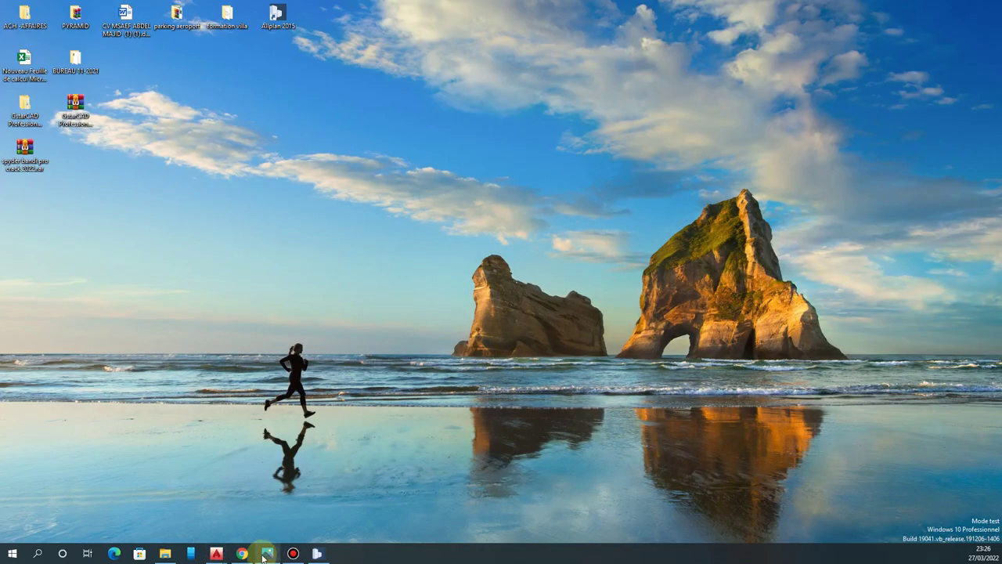
mouse_move(217, 552)
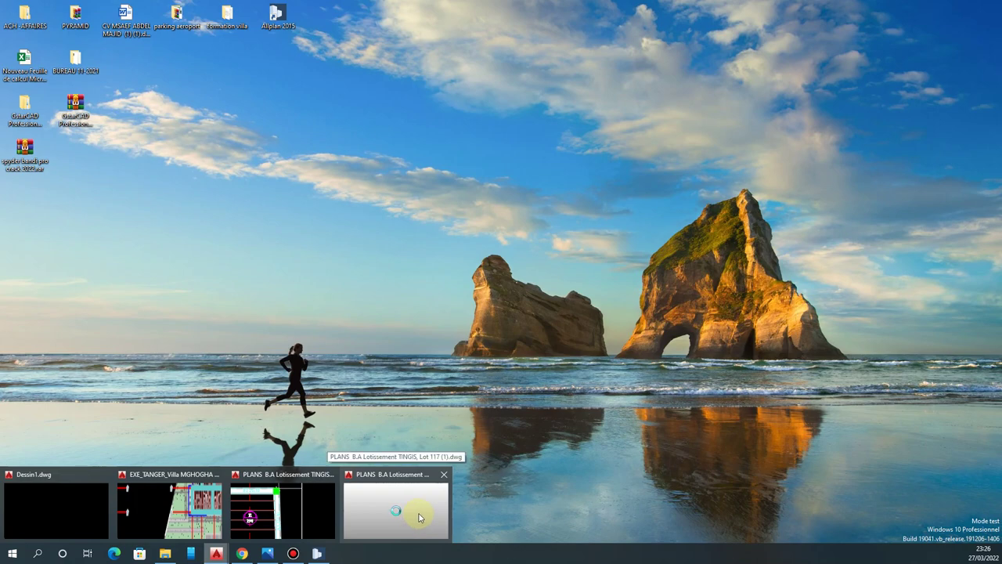
click(321, 501)
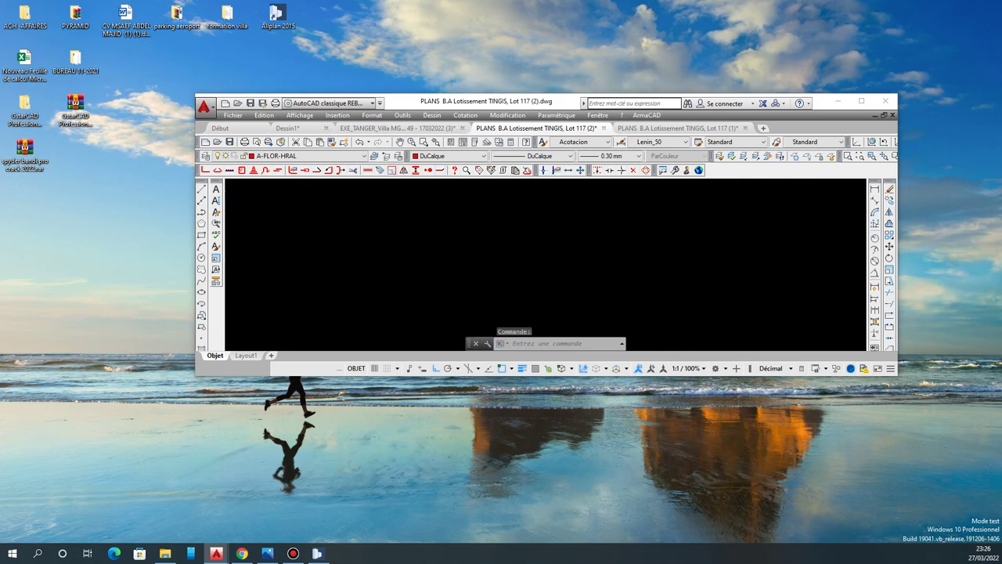
scroll(448, 249, down, 4)
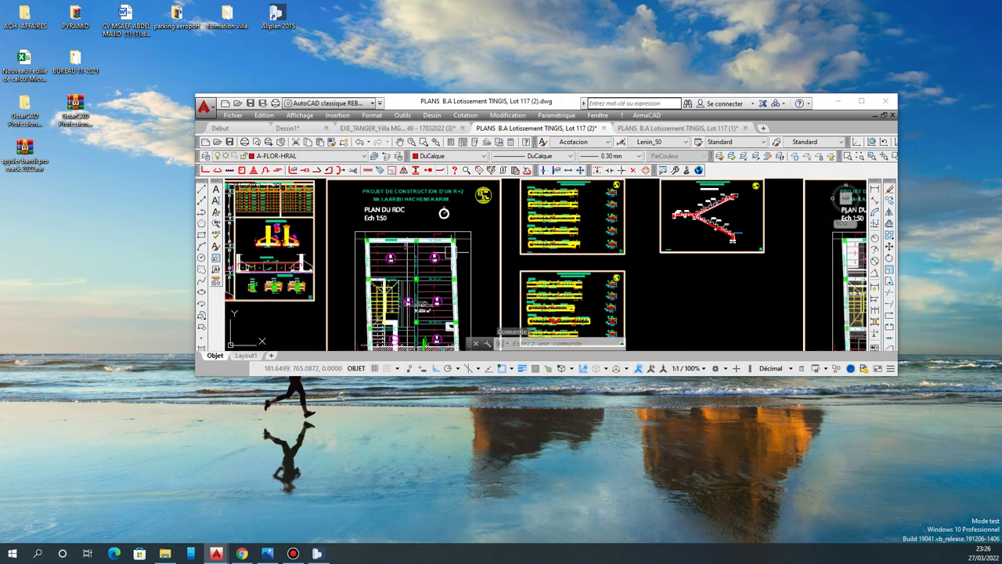
scroll(448, 249, up, 8)
click(647, 128)
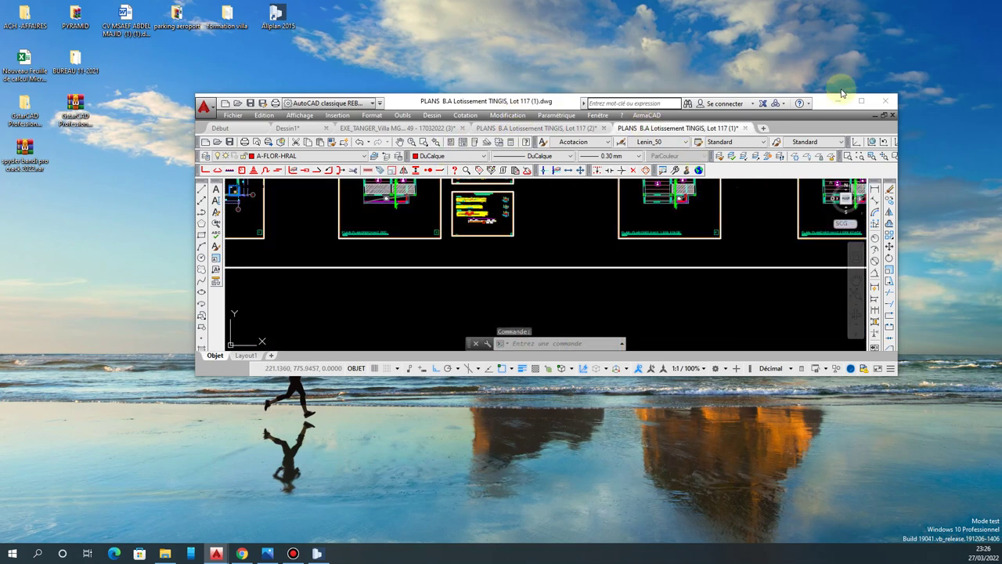
click(861, 101)
Select the foundation plan on sheet 1 with a selection window and copy it to the clipboard.
scroll(329, 196, down, 4)
scroll(329, 196, up, 6)
click(253, 155)
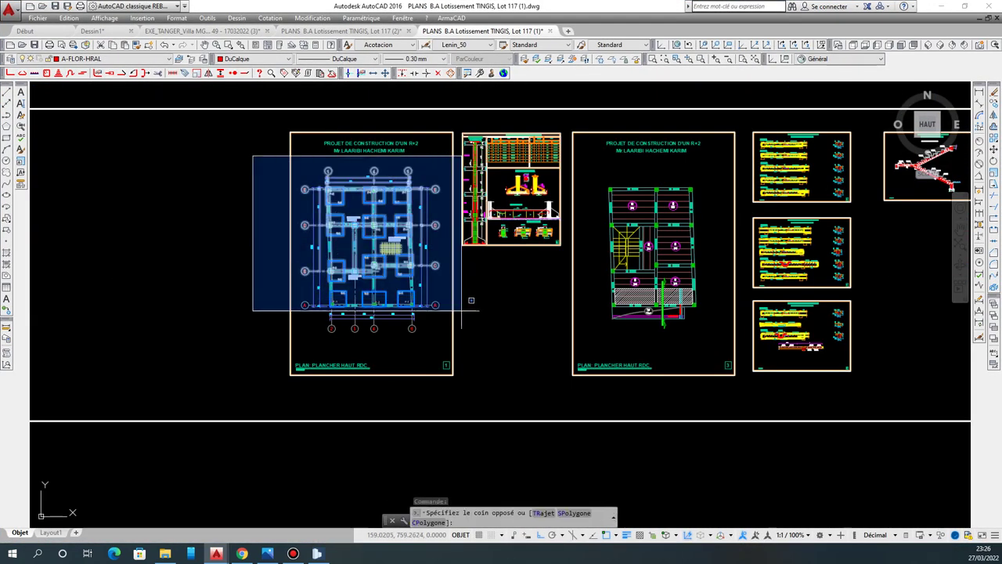
click(467, 354)
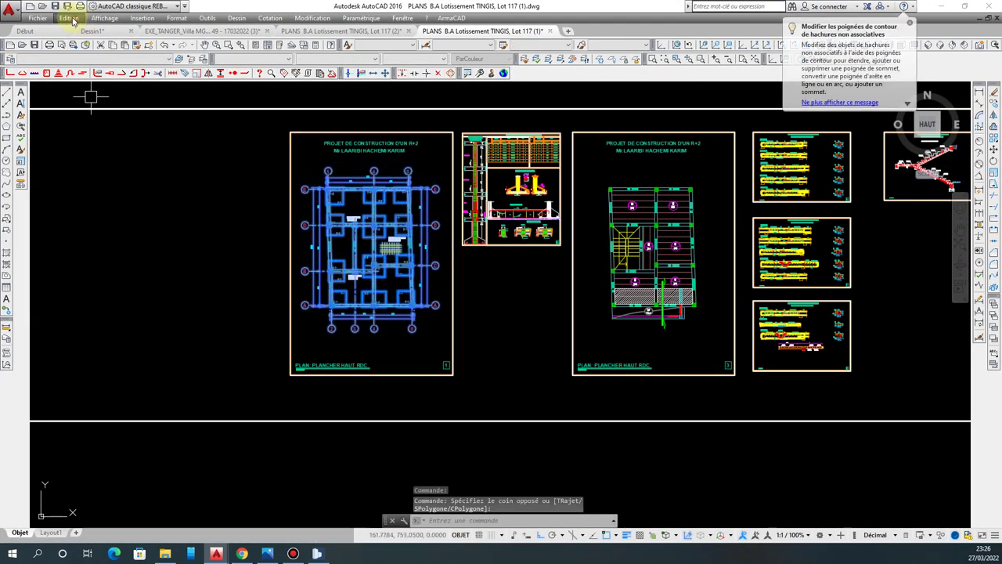
click(68, 18)
click(82, 68)
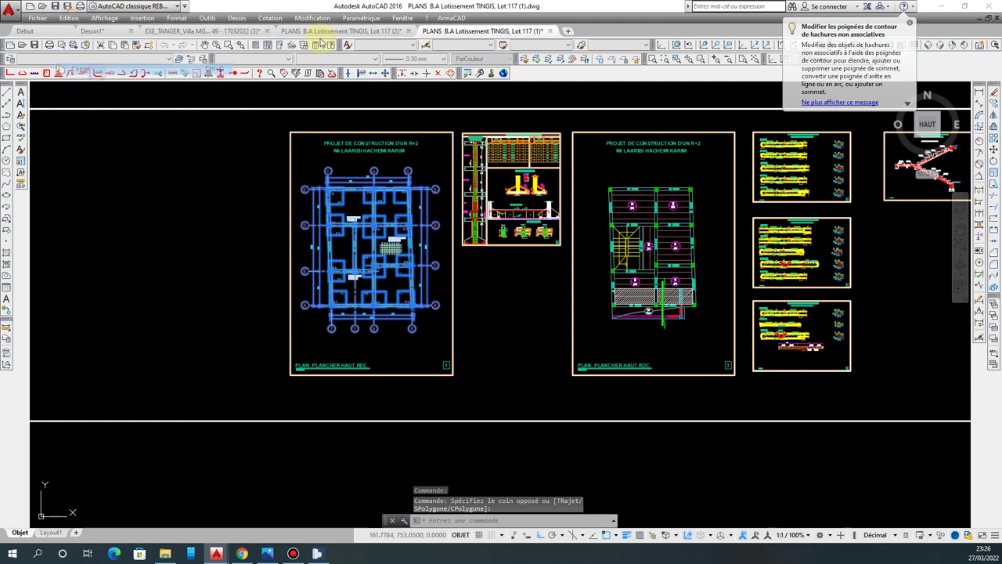
Create a new blank drawing and paste the copied foundation plan into it, accepting the default block attributes.
click(568, 30)
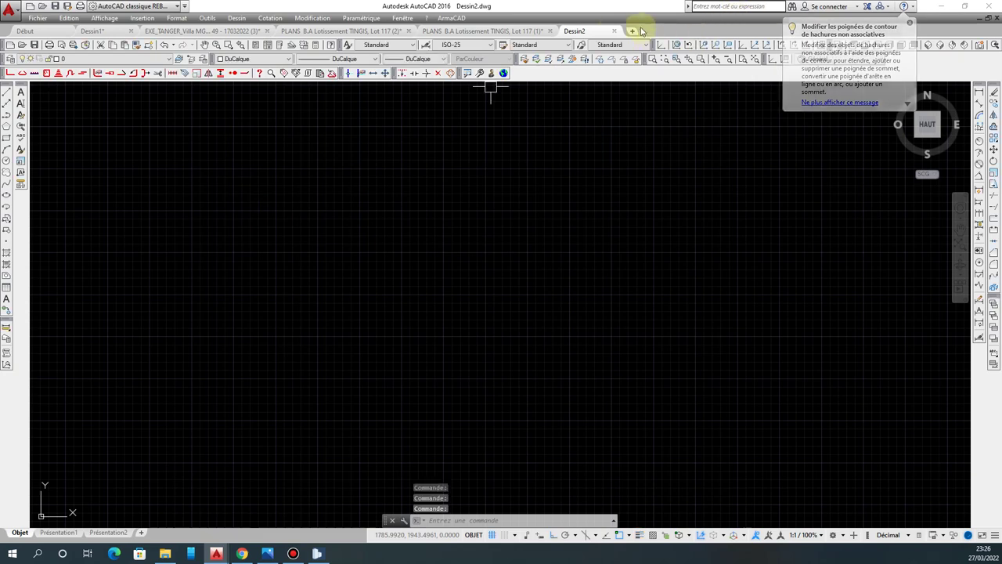
click(69, 18)
click(125, 103)
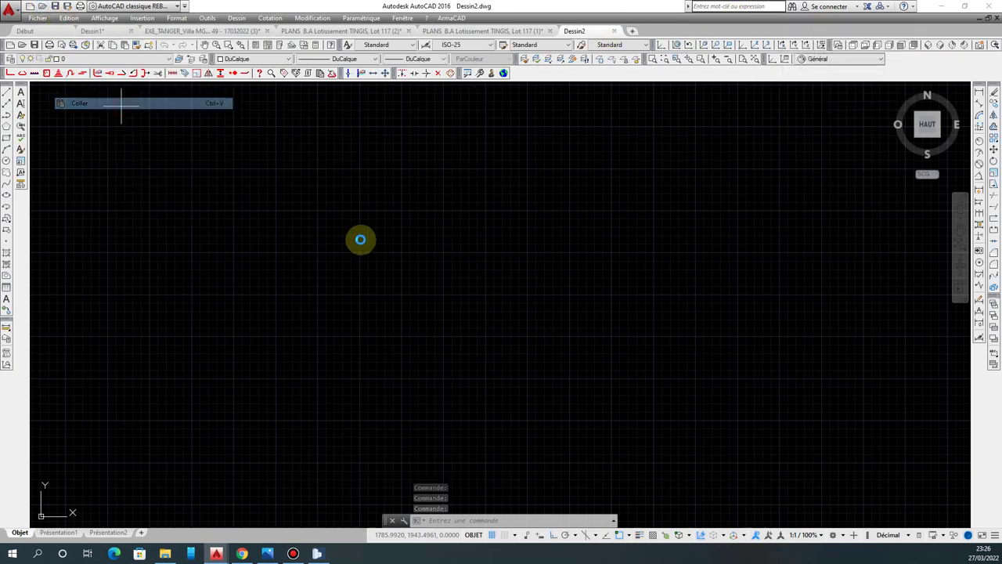
click(428, 258)
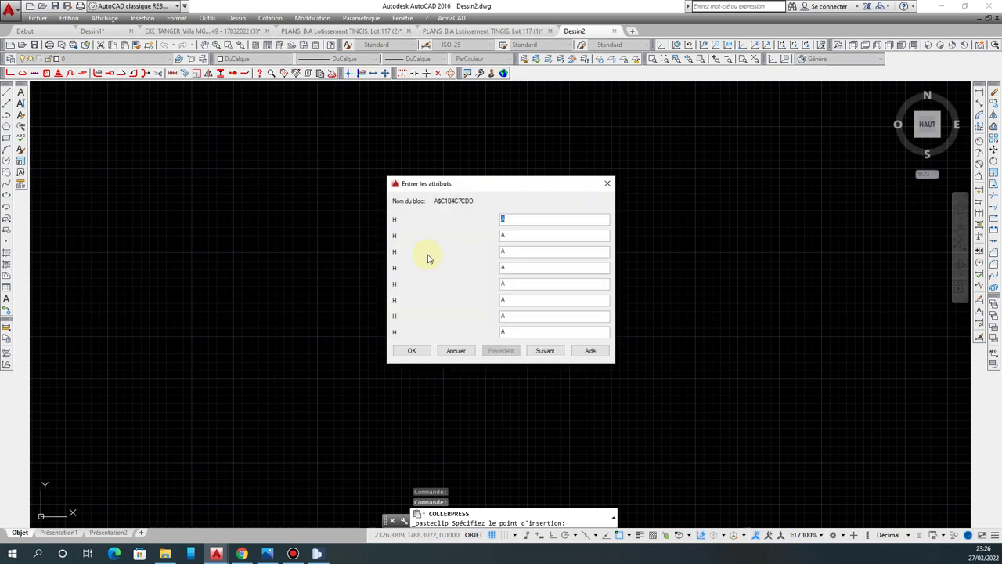
click(413, 349)
Erase the stray long vertical object below the pasted foundation plan and turn off the grid display.
click(474, 315)
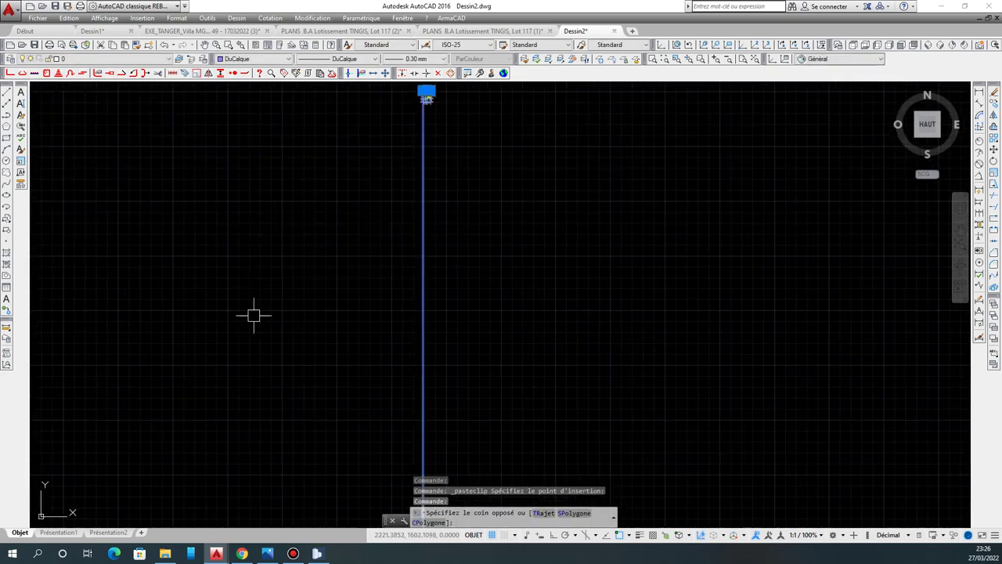
click(252, 219)
key(Delete)
scroll(447, 212, down, 3)
scroll(447, 212, up, 4)
middle_drag(411, 236, 415, 333)
scroll(415, 333, down, 2)
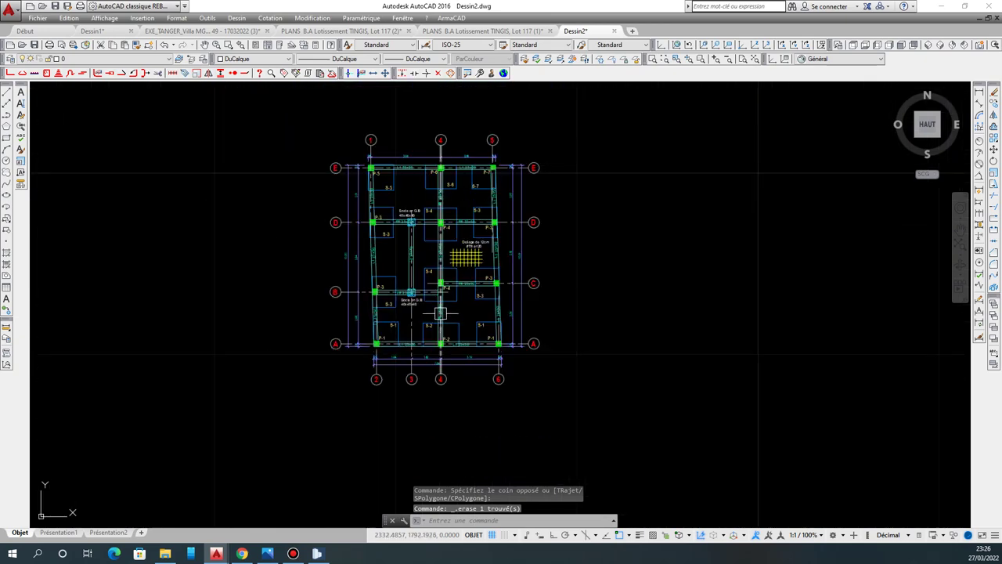
click(493, 536)
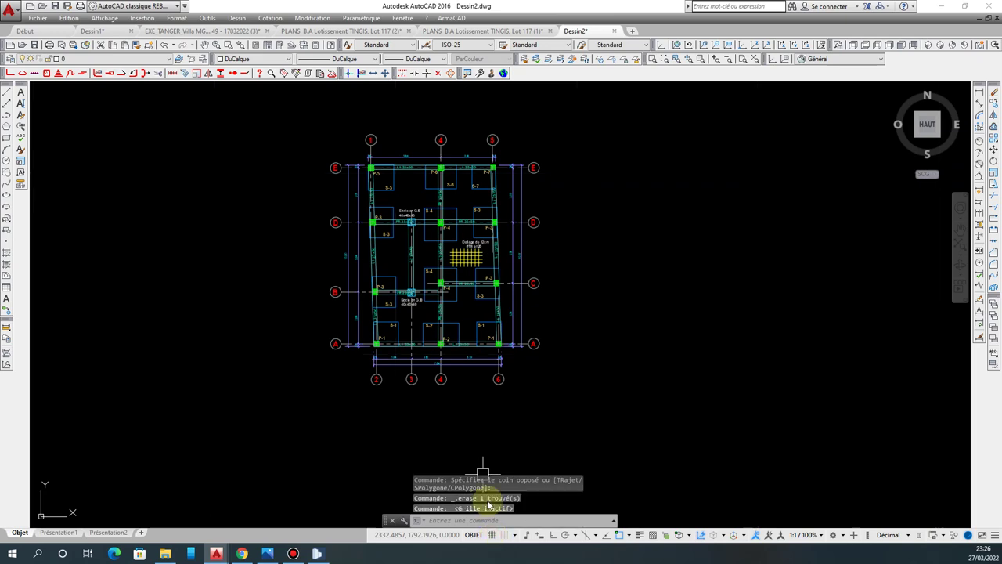
scroll(480, 201, up, 6)
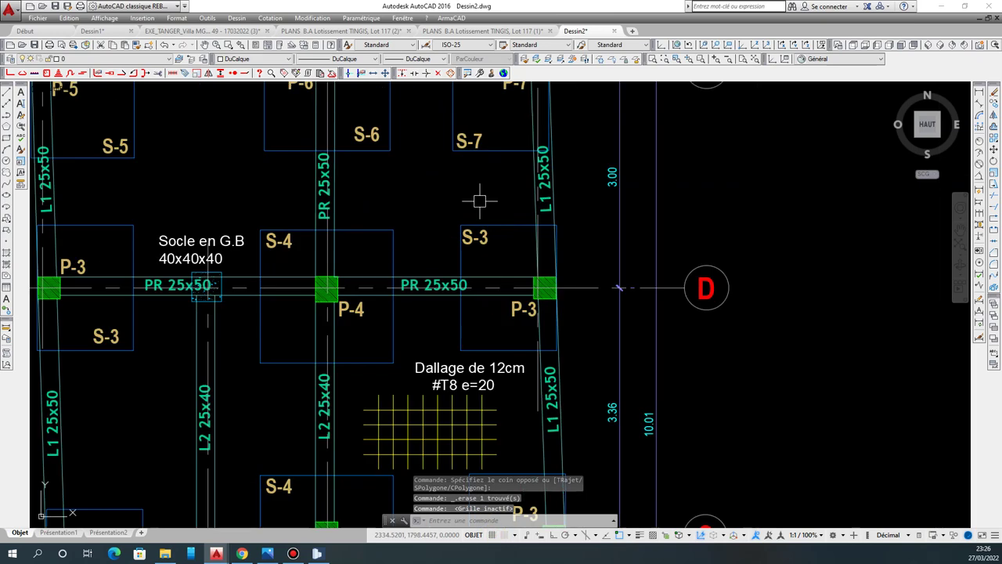
scroll(480, 201, down, 5)
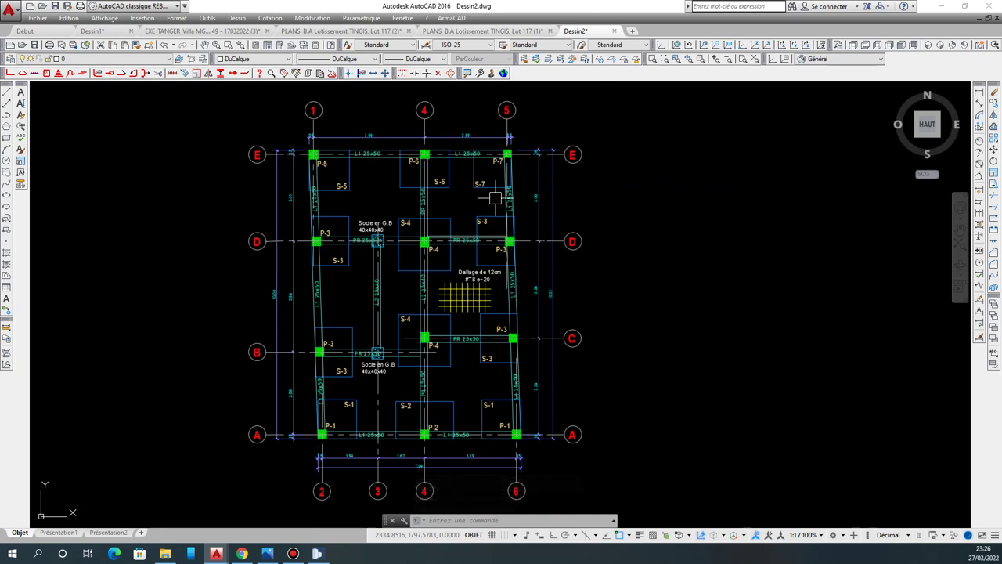
Move the whole foundation plan from the lower-left corner of column P-1 at axes A and 2 to the origin 0,0,0.
scroll(498, 192, down, 2)
click(606, 102)
click(238, 435)
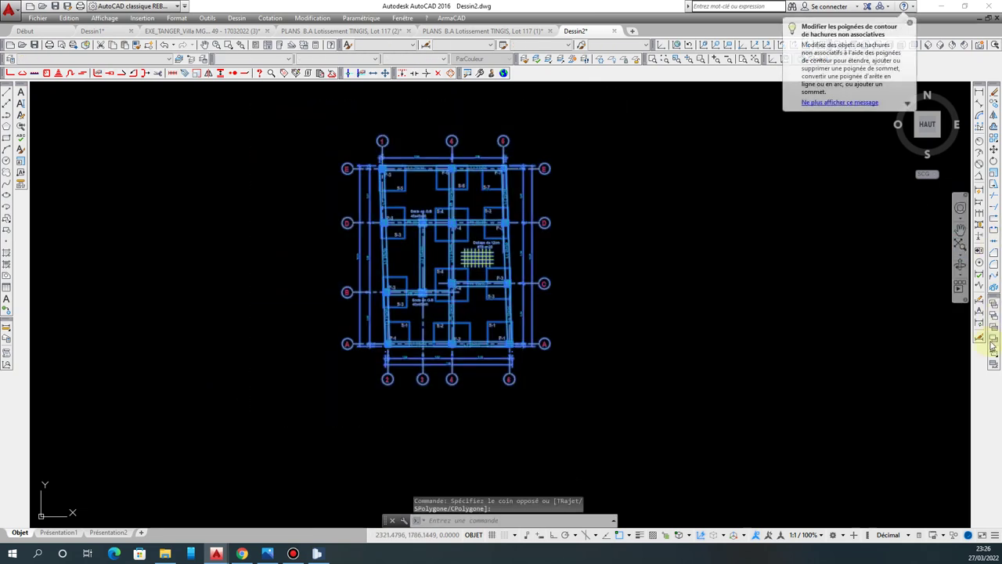
click(993, 151)
scroll(392, 332, up, 6)
scroll(373, 374, up, 4)
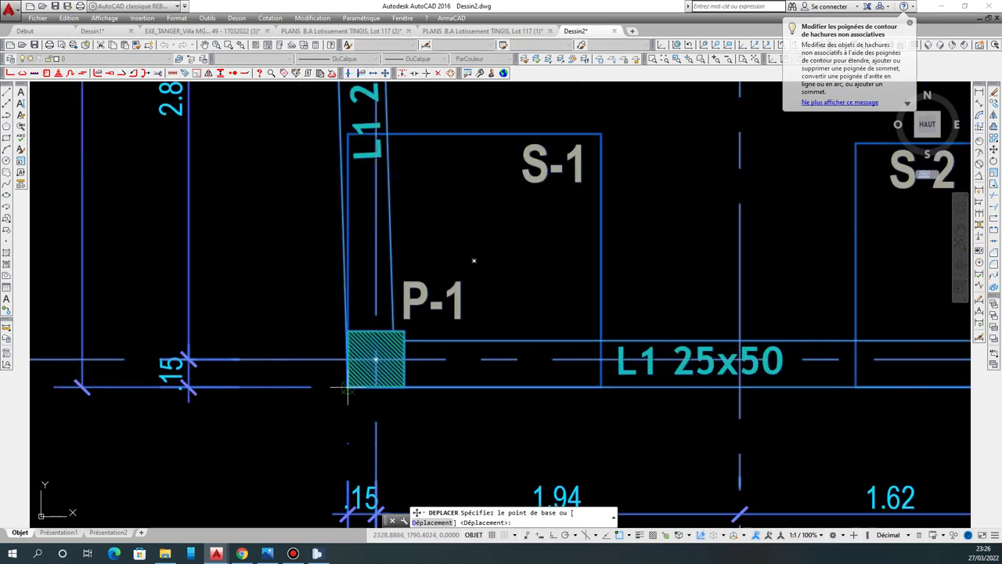
click(357, 358)
scroll(485, 223, down, 12)
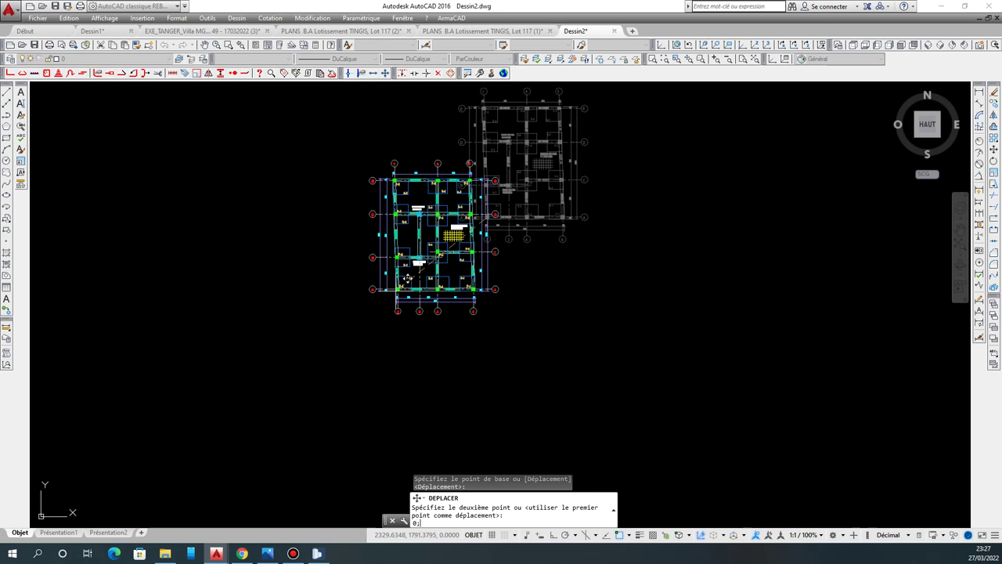
text(,)
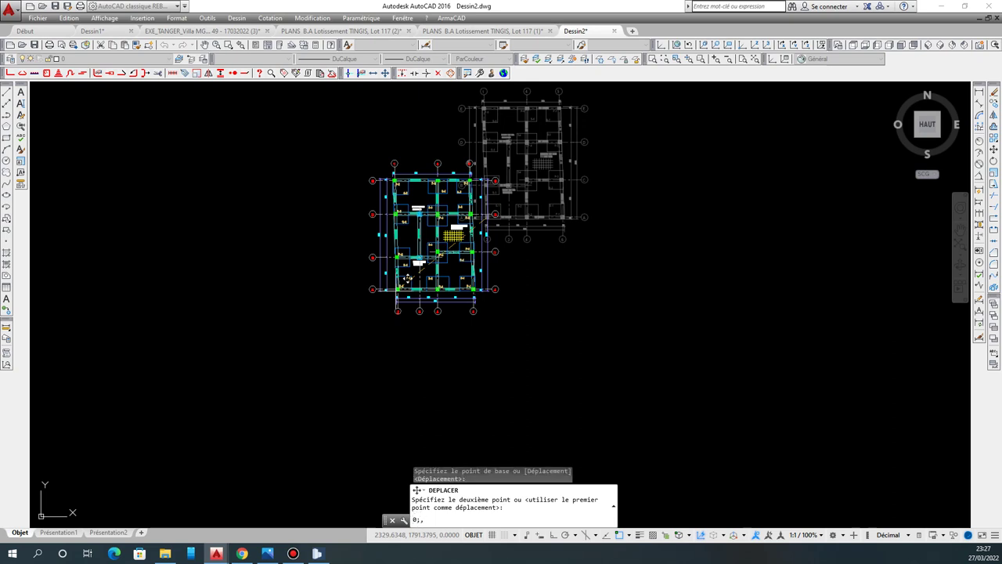
key(BackSpace)
key(BackSpace)
text(,)
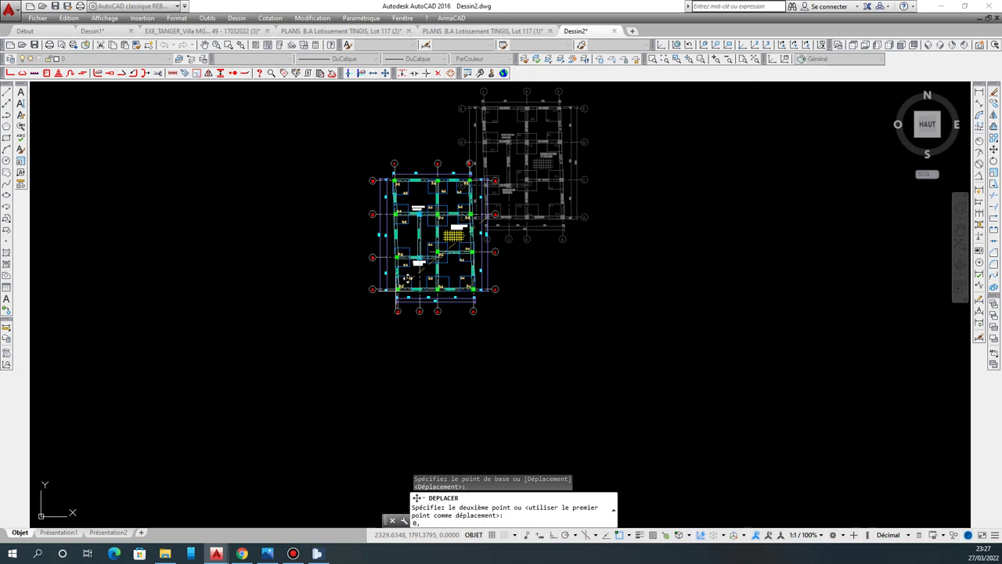
text(0)
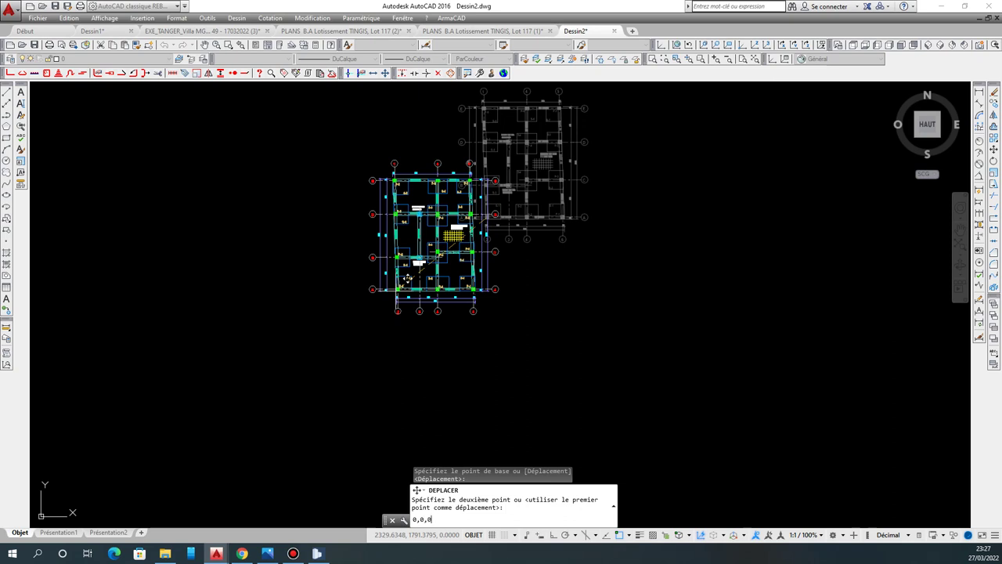
key(Return)
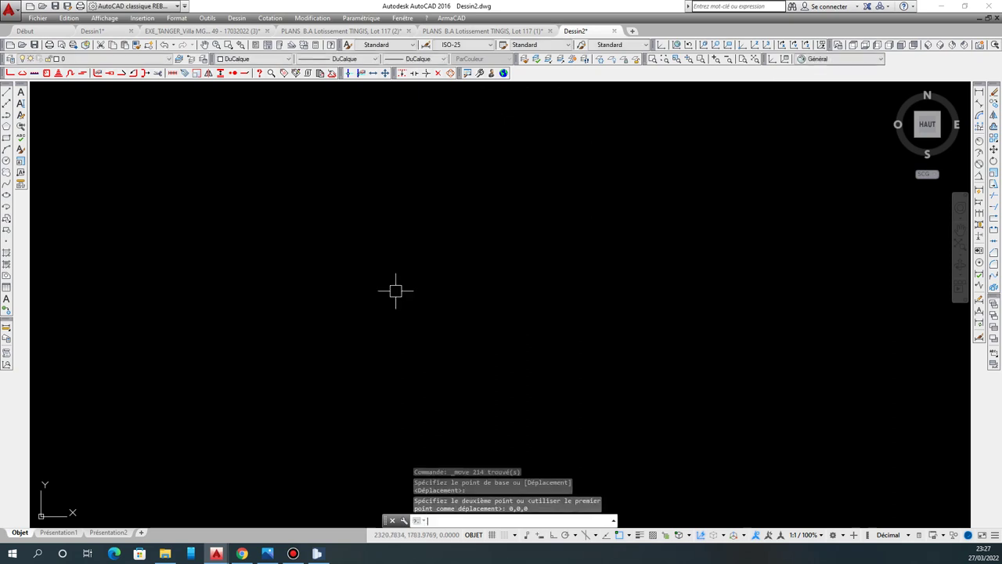
Save the relocated foundation plan to the desktop (Bureau) as fondtions.dwg.
middle_click(353, 240)
middle_click(352, 240)
scroll(408, 454, up, 8)
scroll(313, 396, down, 5)
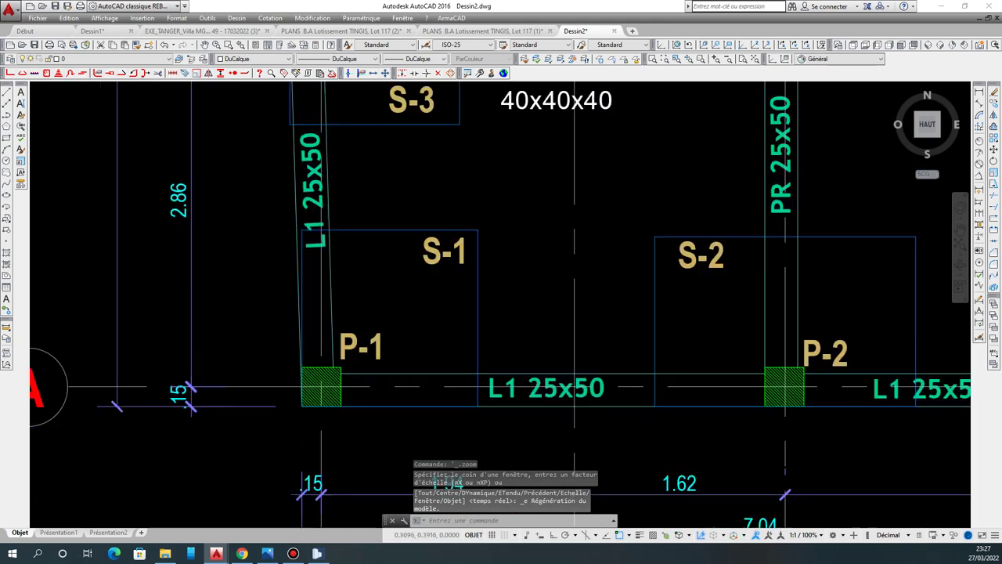
scroll(430, 302, down, 6)
click(35, 18)
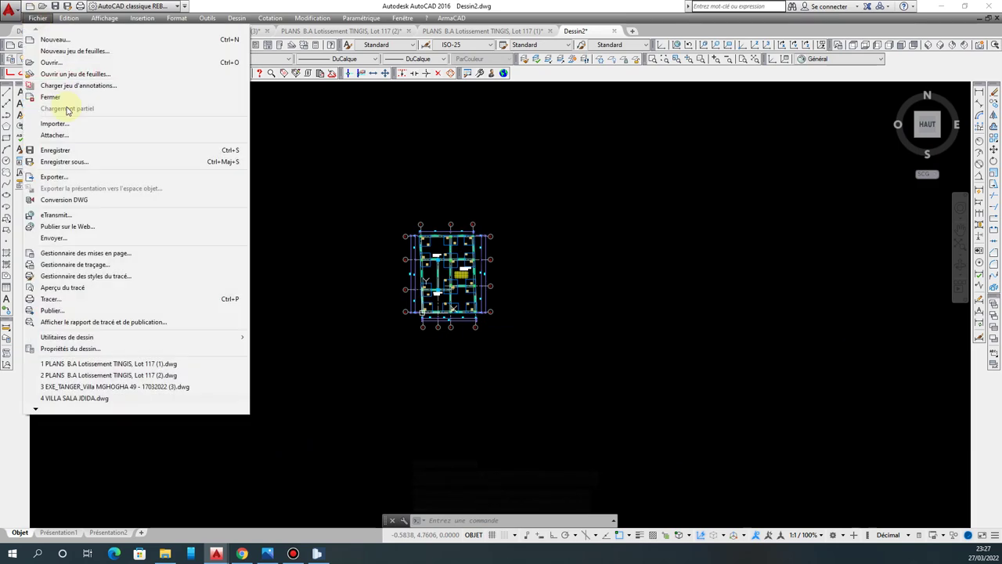
click(92, 162)
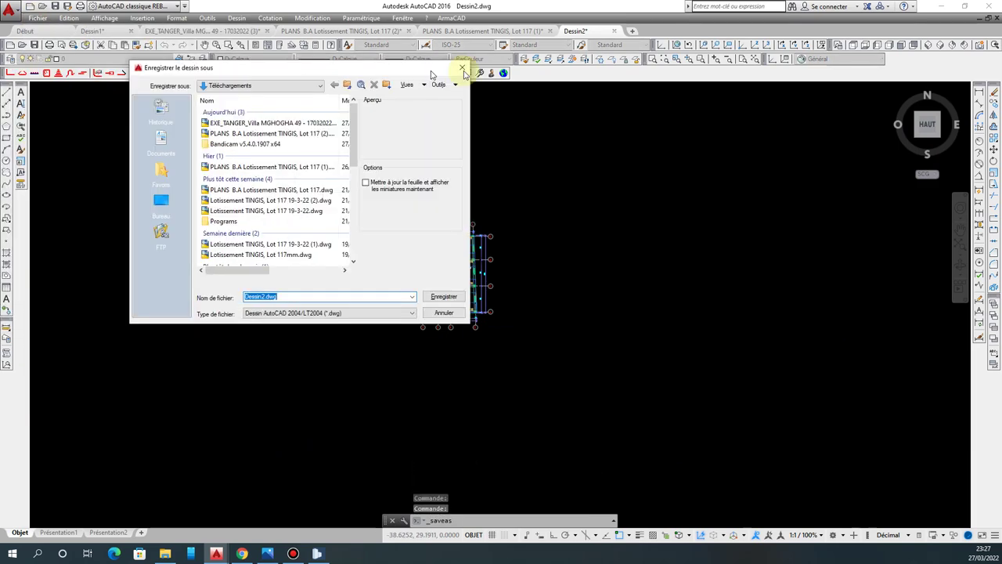
click(236, 205)
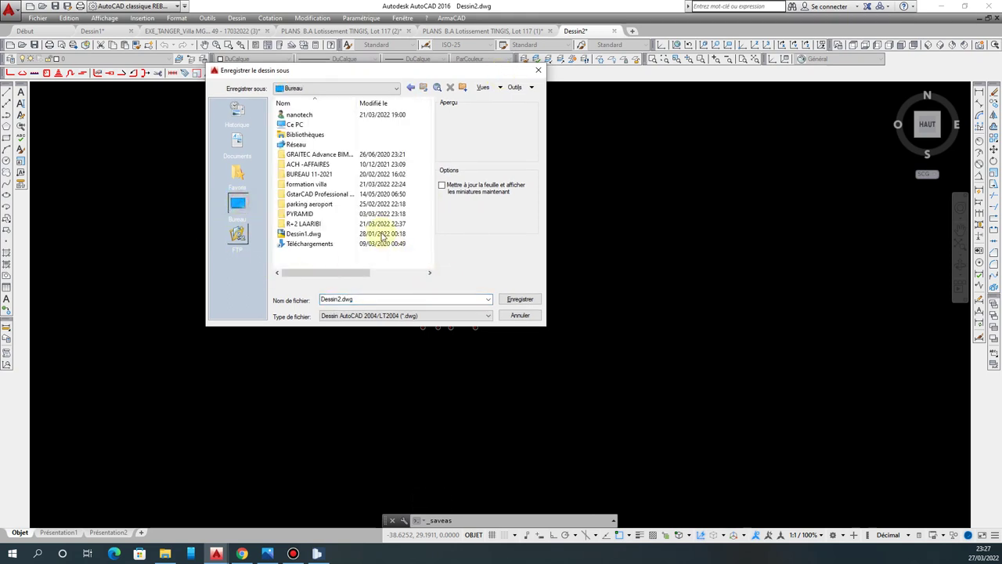
double_click(357, 298)
click(338, 299)
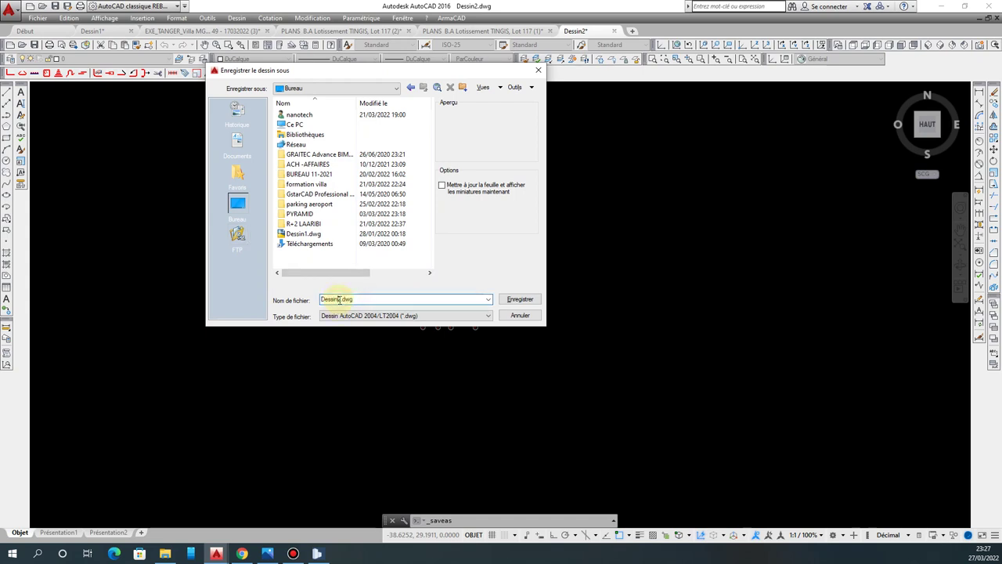
text(fpo)
click(344, 299)
click(539, 299)
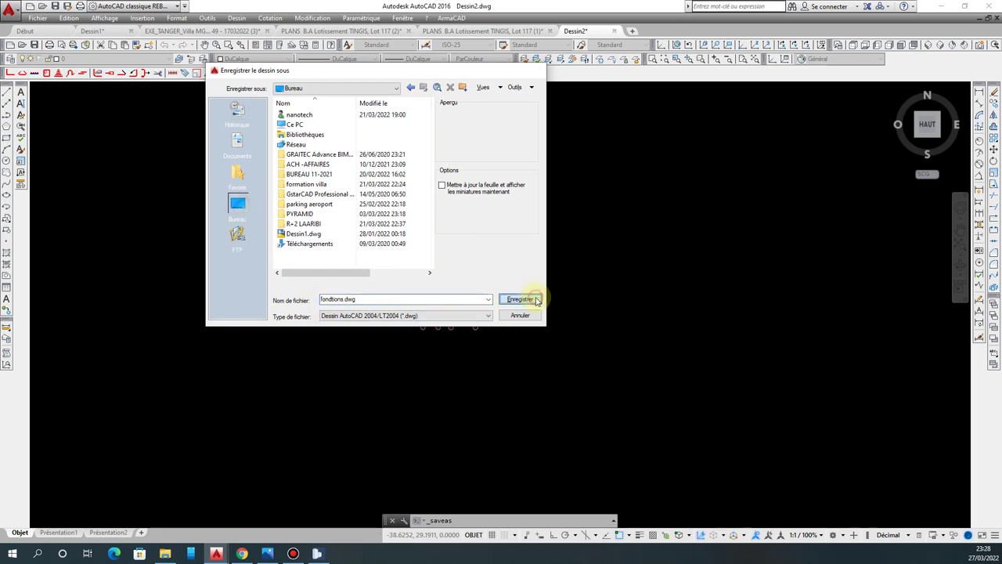
middle_click(550, 198)
middle_click(550, 198)
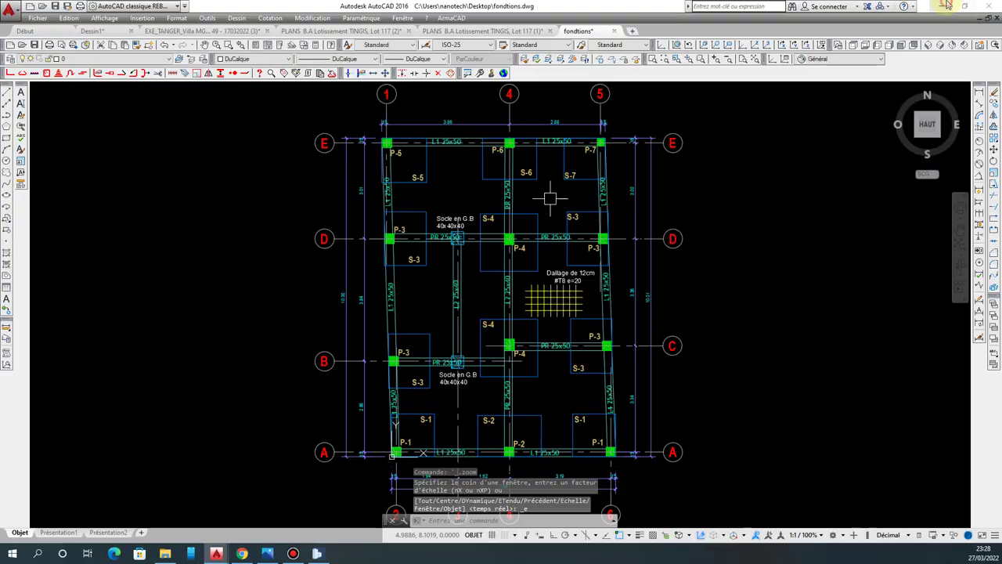
Leave the saved AutoCAD drawing and switch to Allplan 2015.
click(946, 6)
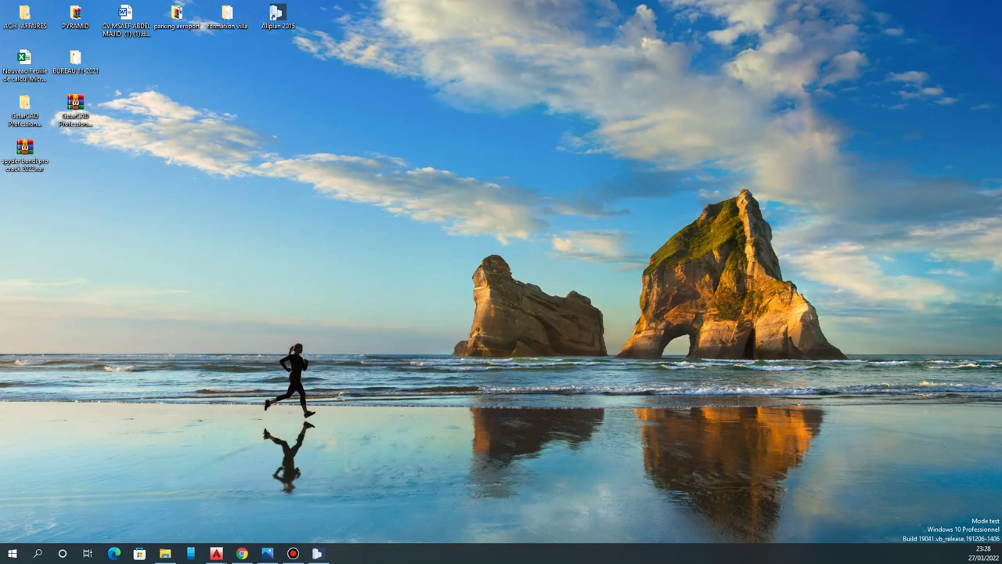
drag(266, 87, 176, 59)
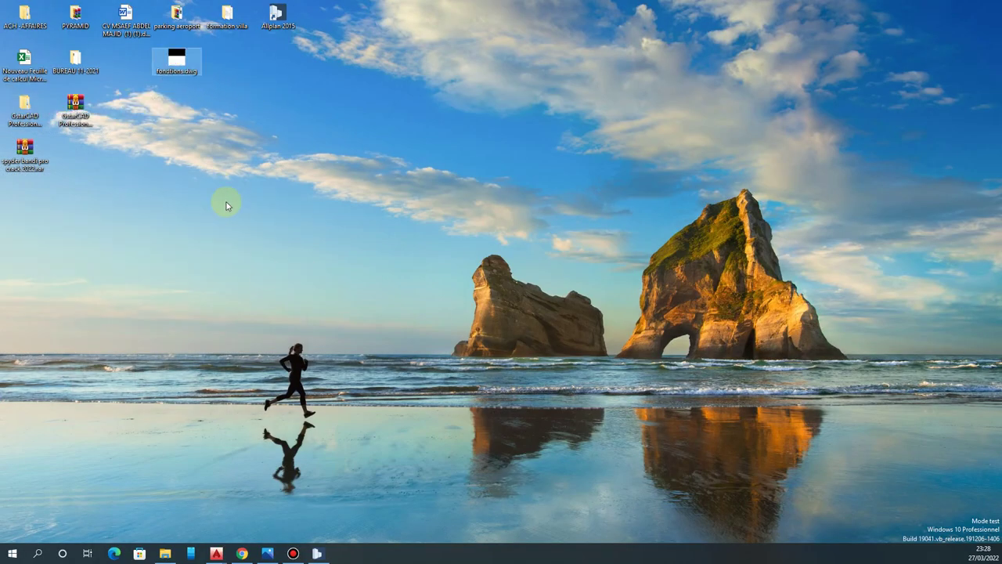
click(317, 553)
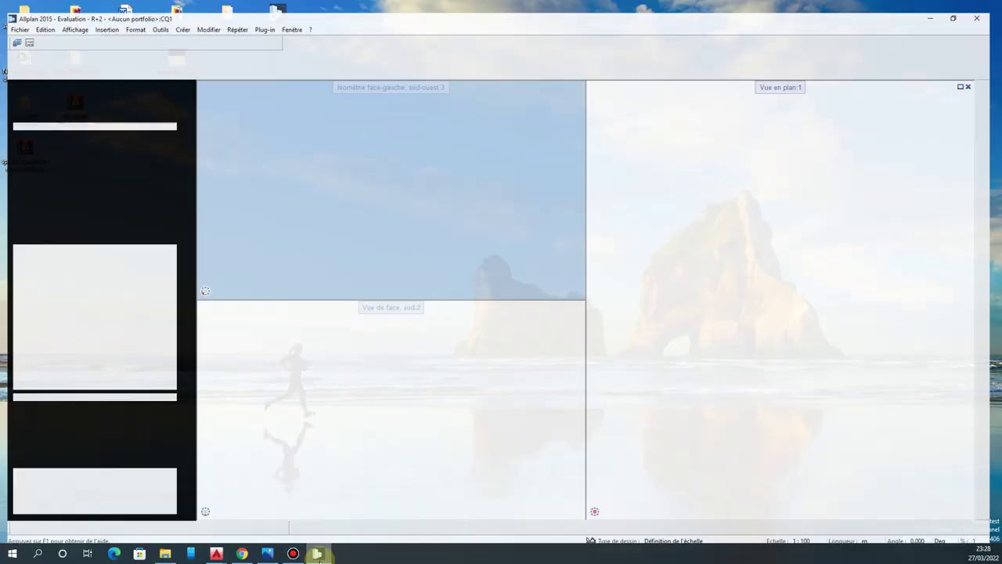
Start an AutoCAD data import and choose fondtions.dwg on the desktop (Bureau) as the source file.
click(13, 17)
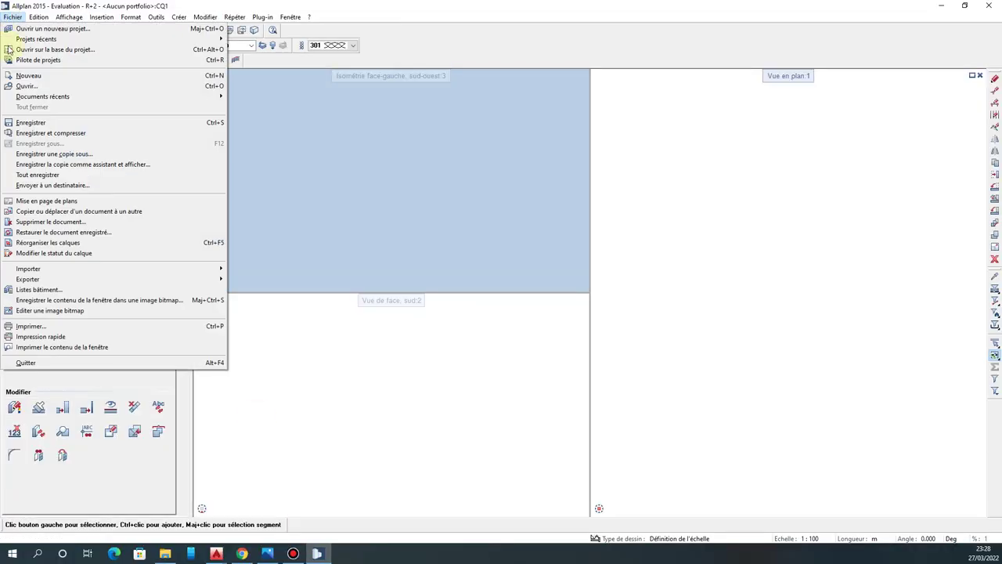
mouse_move(139, 269)
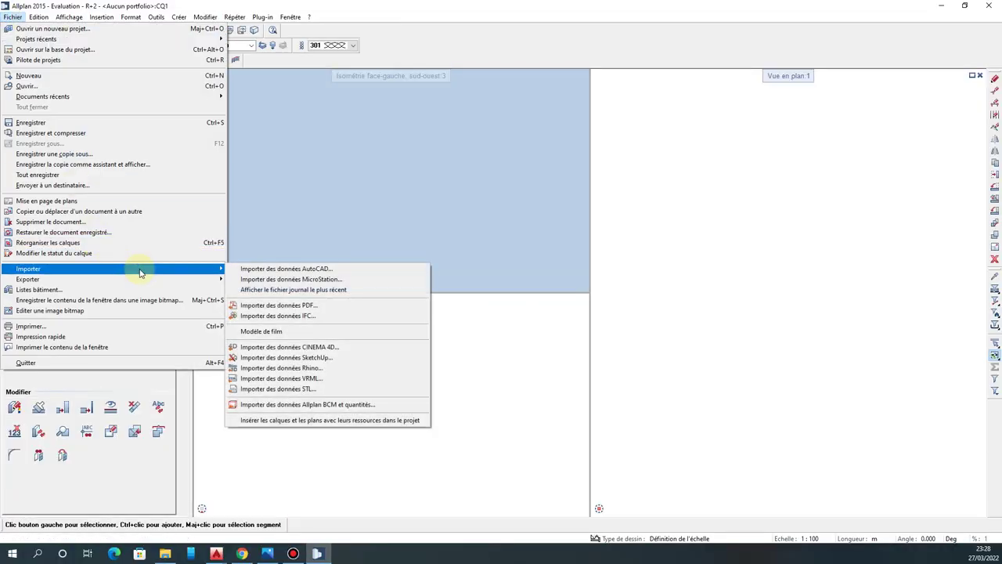
click(365, 273)
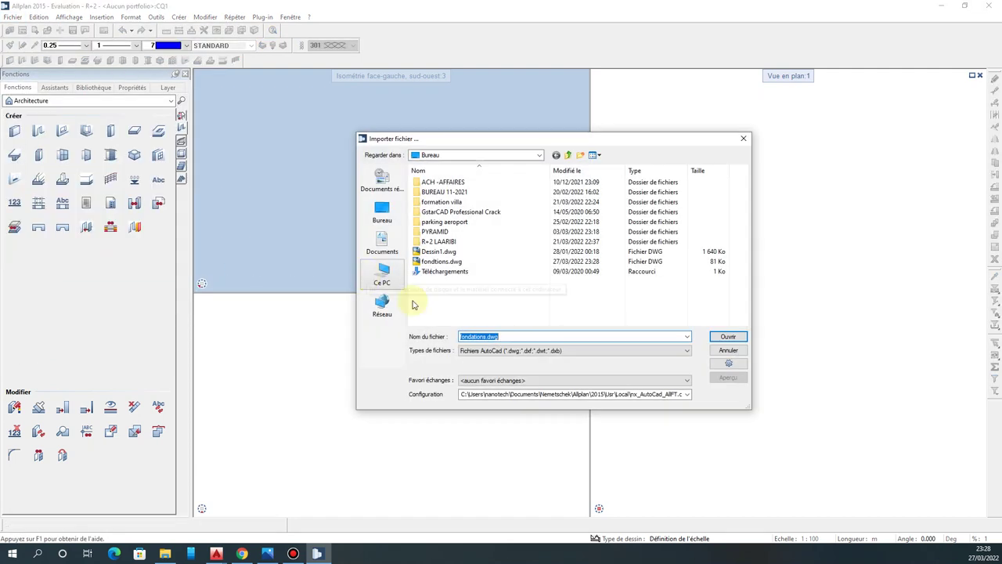
click(729, 365)
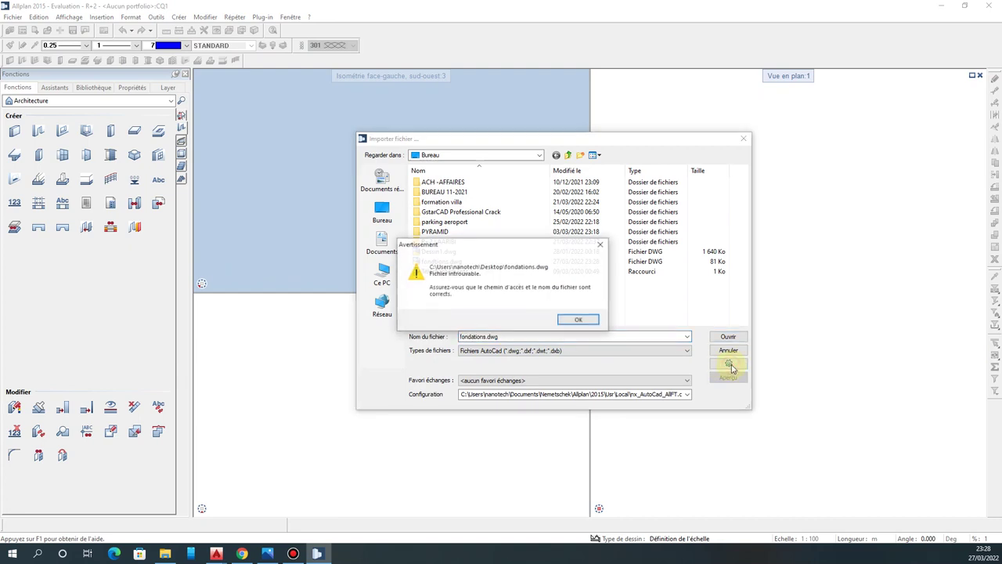
click(580, 320)
click(423, 261)
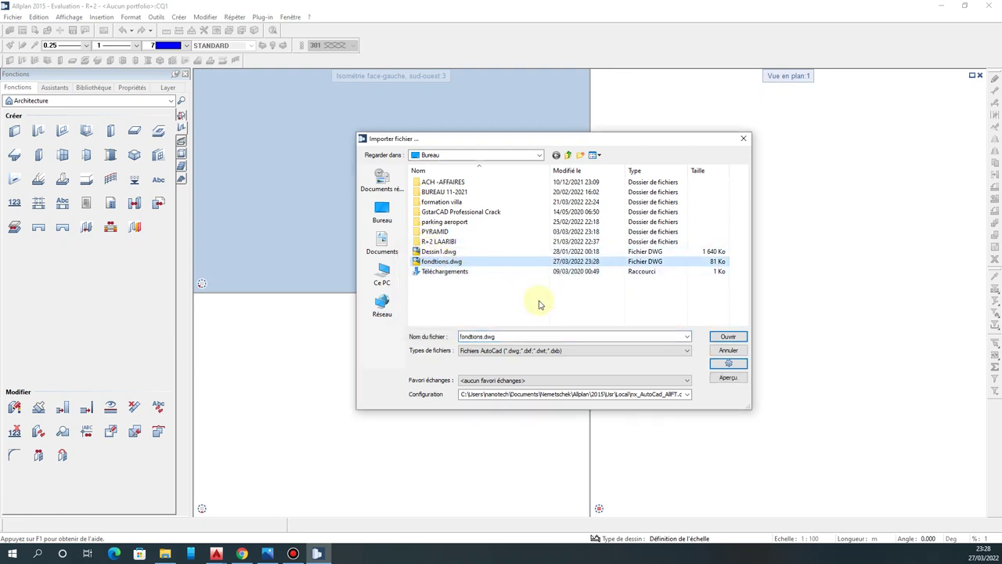
Configure the import to convert elements as 2D with the unit set to mètre.
click(734, 365)
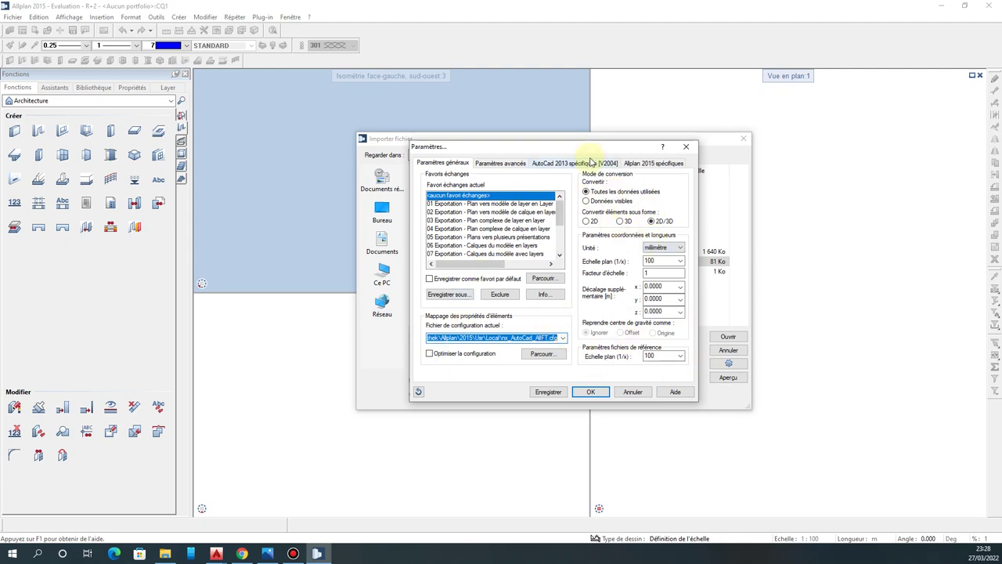
click(499, 163)
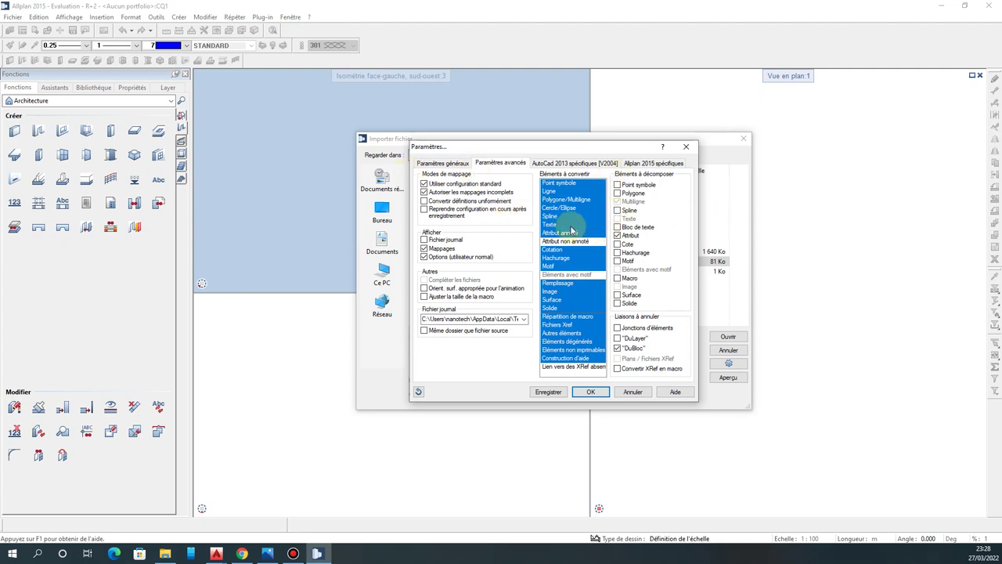
click(443, 162)
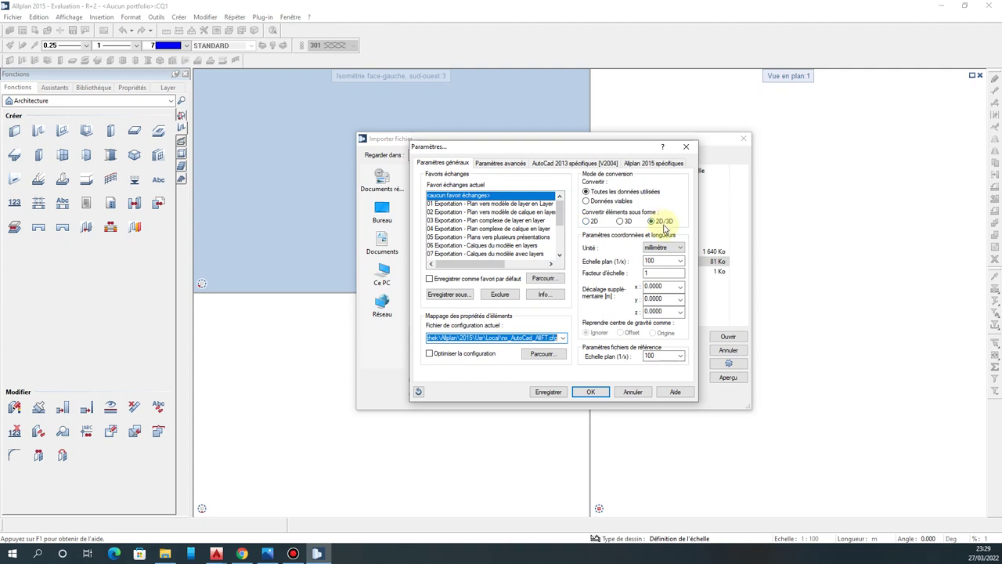
click(587, 222)
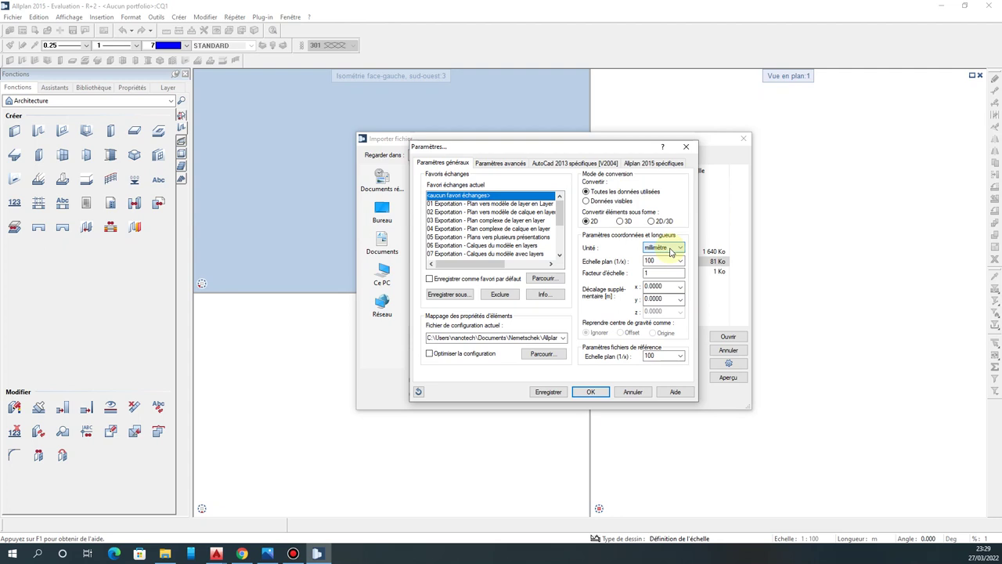
click(652, 261)
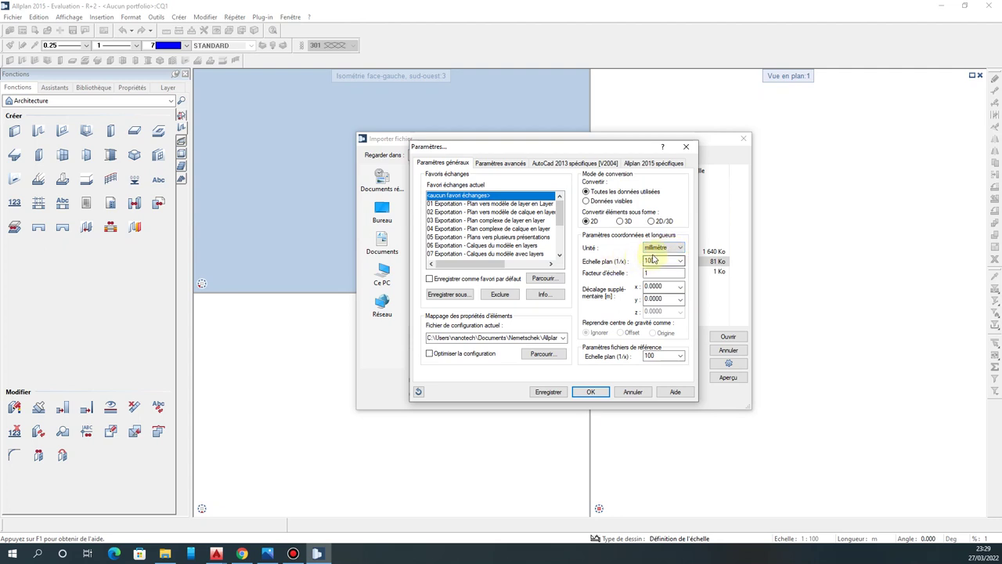
click(658, 247)
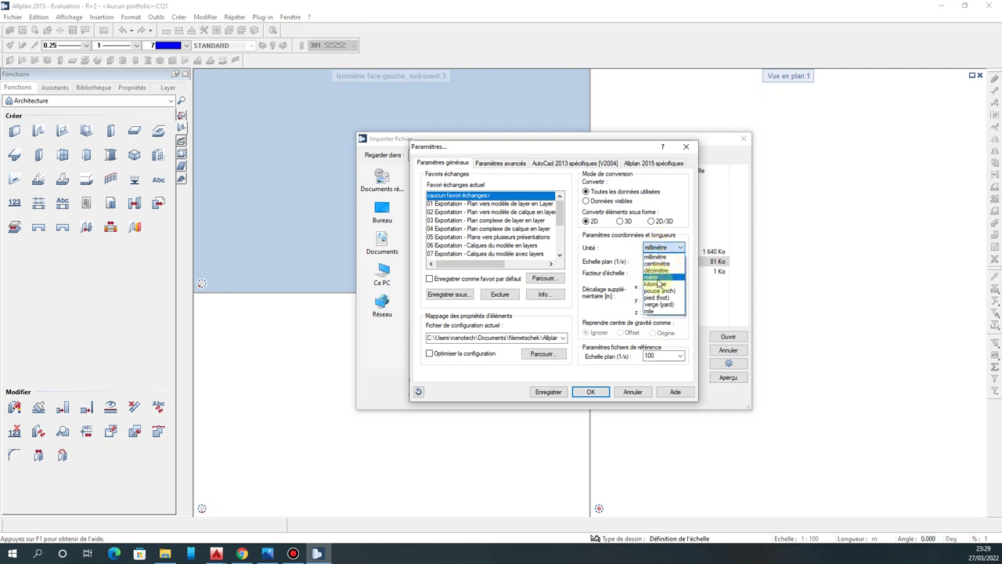
click(656, 277)
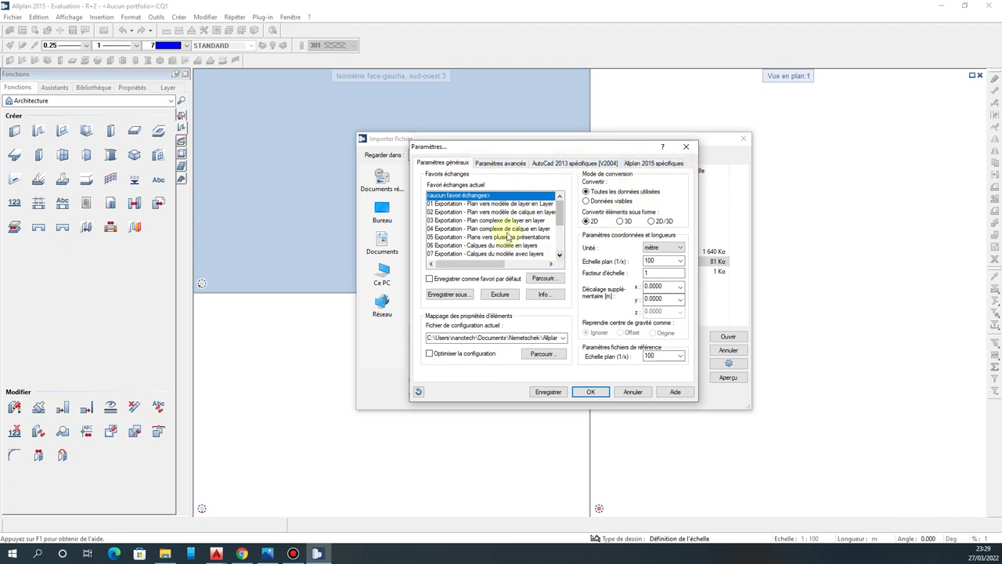
click(594, 393)
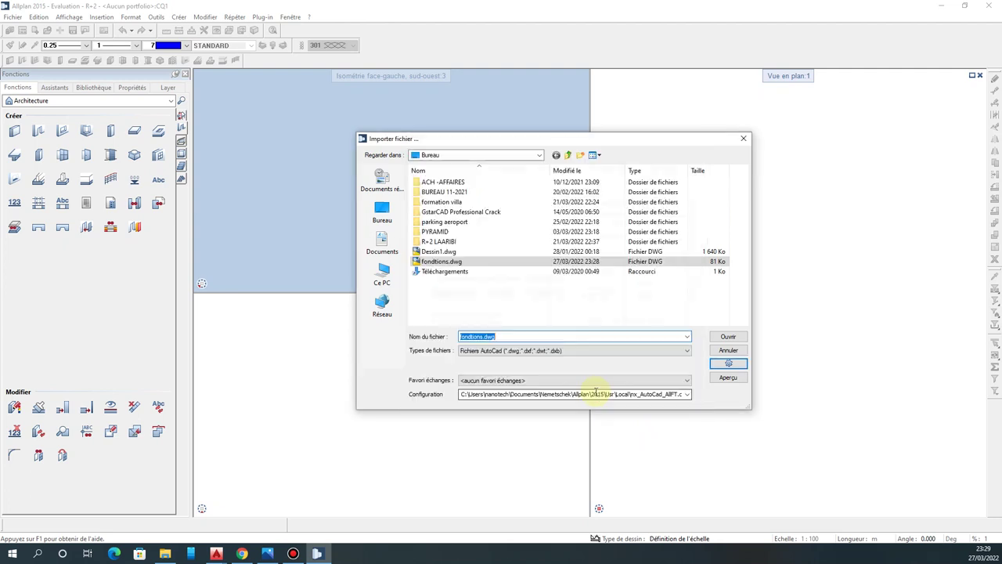
Run the import of fondtions.dwg into the current drawing with the chosen configuration.
click(728, 336)
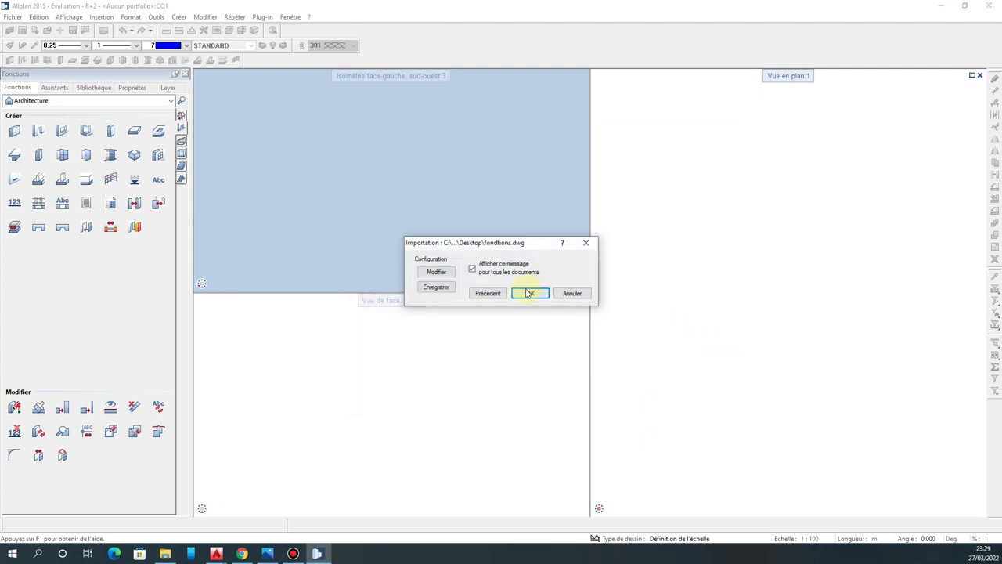
click(528, 291)
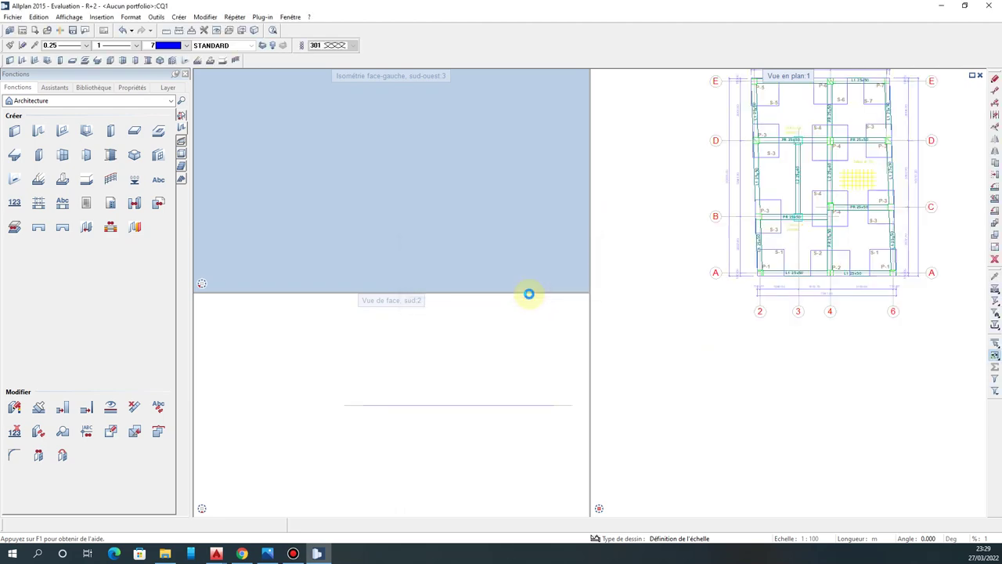
scroll(736, 345, down, 5)
scroll(780, 266, up, 5)
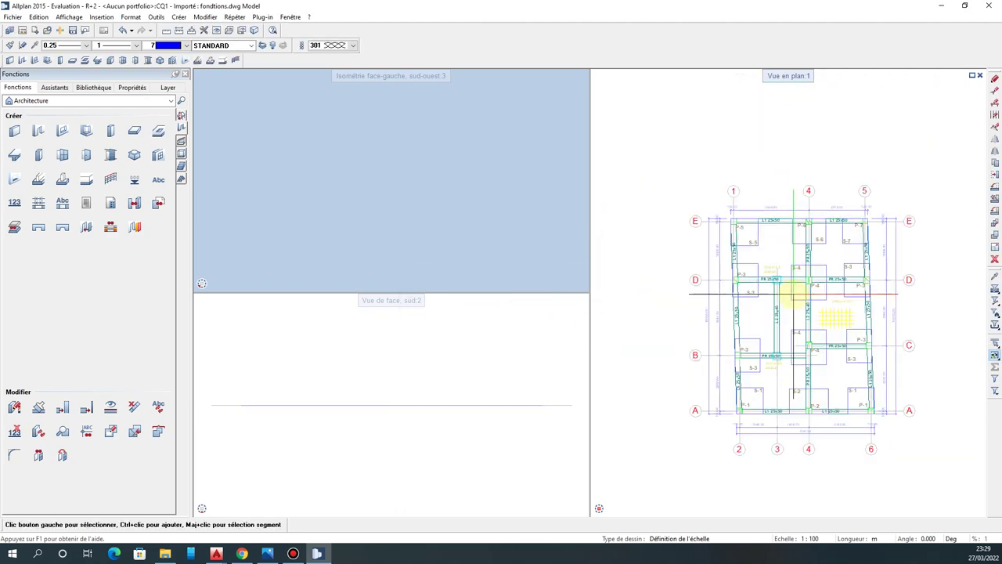
Inspect the imported foundation plan, including the dimension between axes 1 and 4, and widen the plan view window.
scroll(819, 274, down, 2)
scroll(704, 234, up, 4)
scroll(794, 269, down, 3)
scroll(721, 206, up, 4)
click(677, 191)
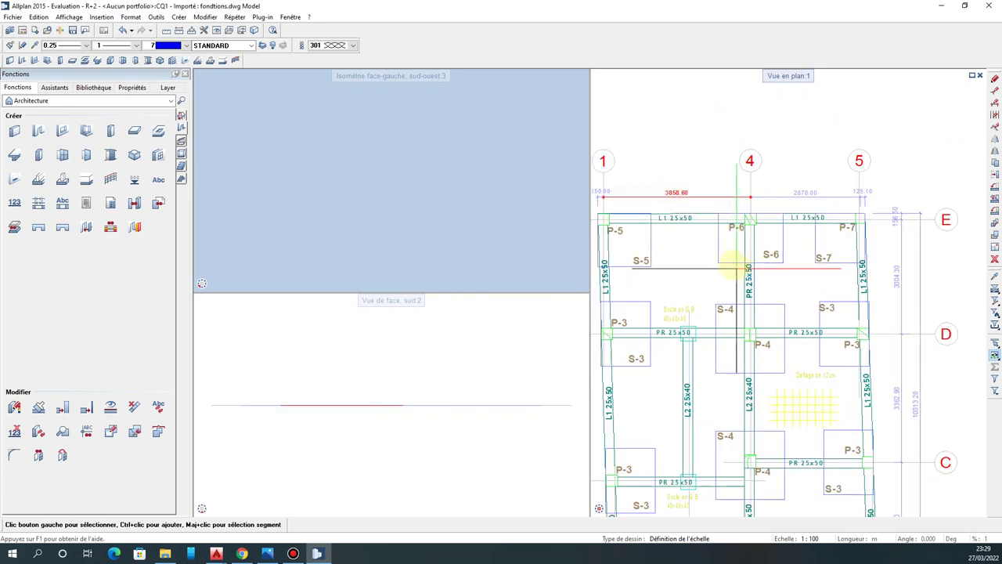
scroll(749, 197, down, 5)
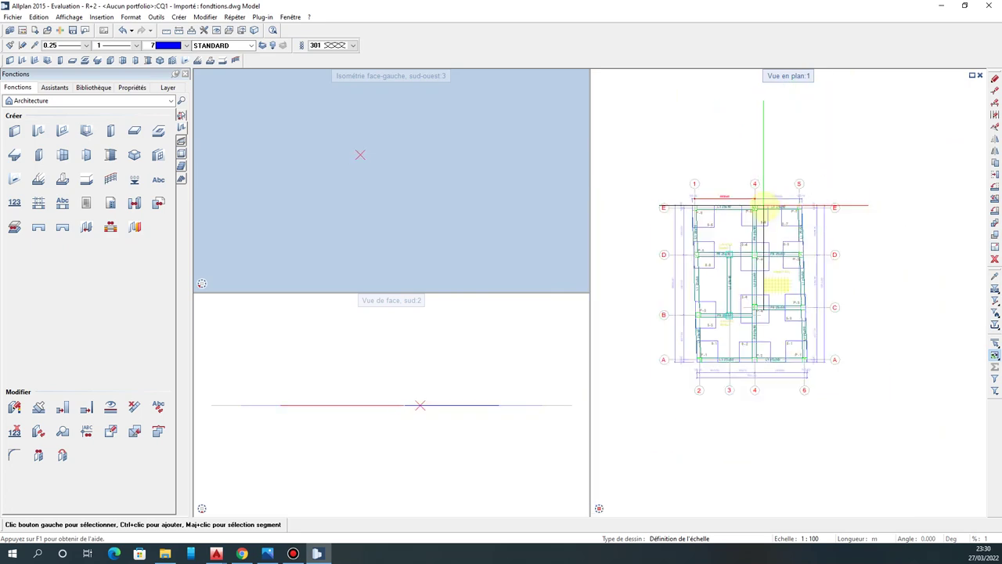
scroll(717, 235, up, 4)
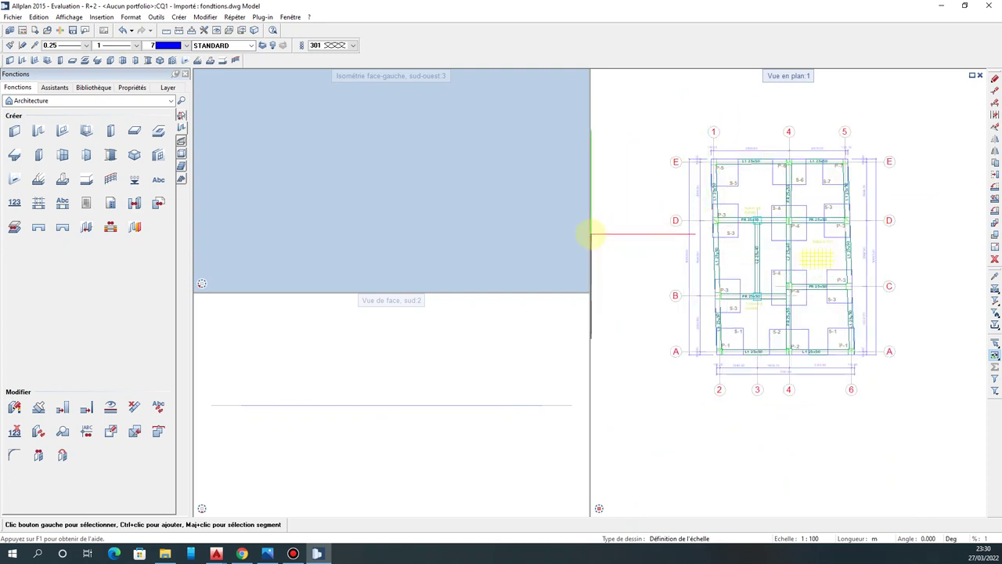
drag(592, 238, 525, 227)
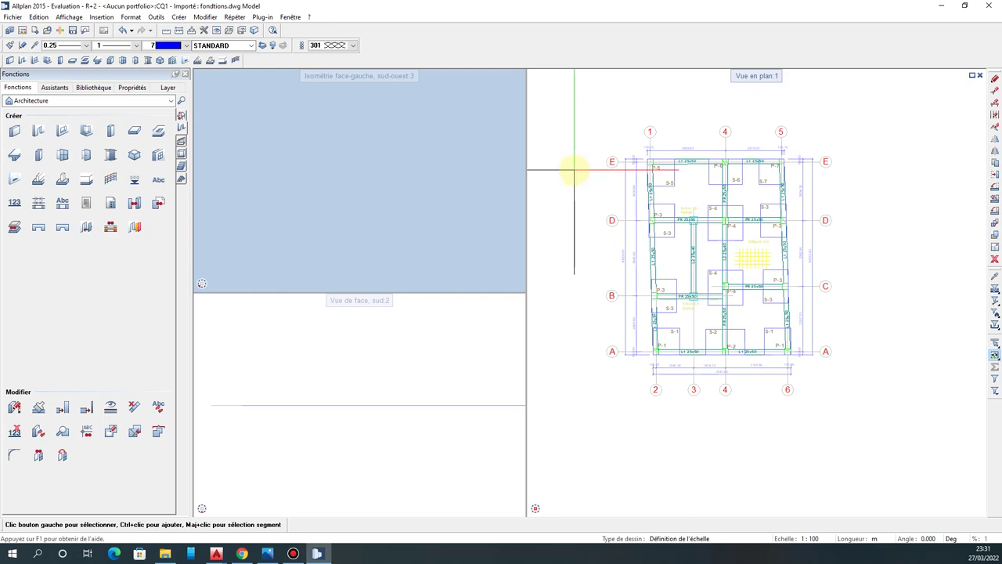
click(293, 554)
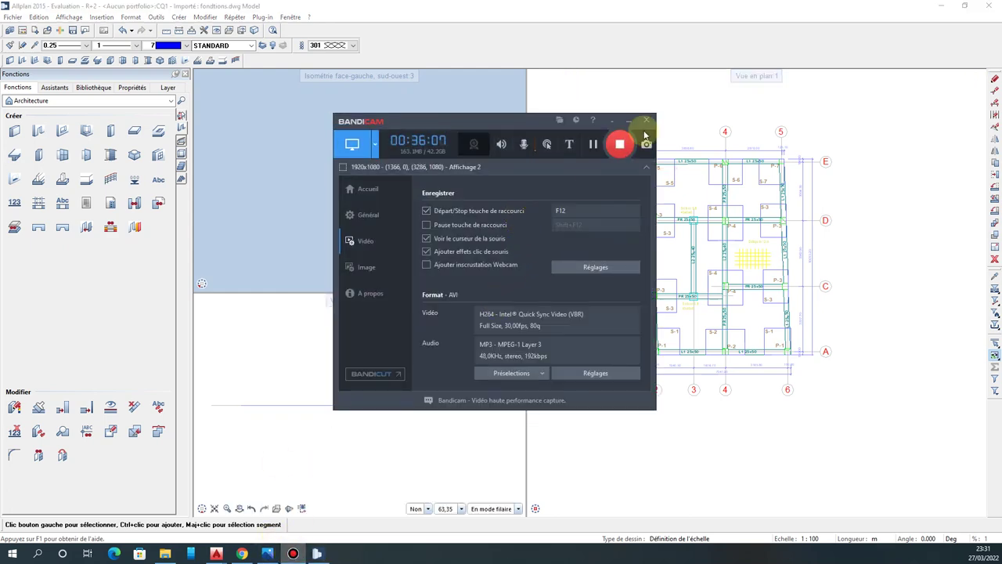